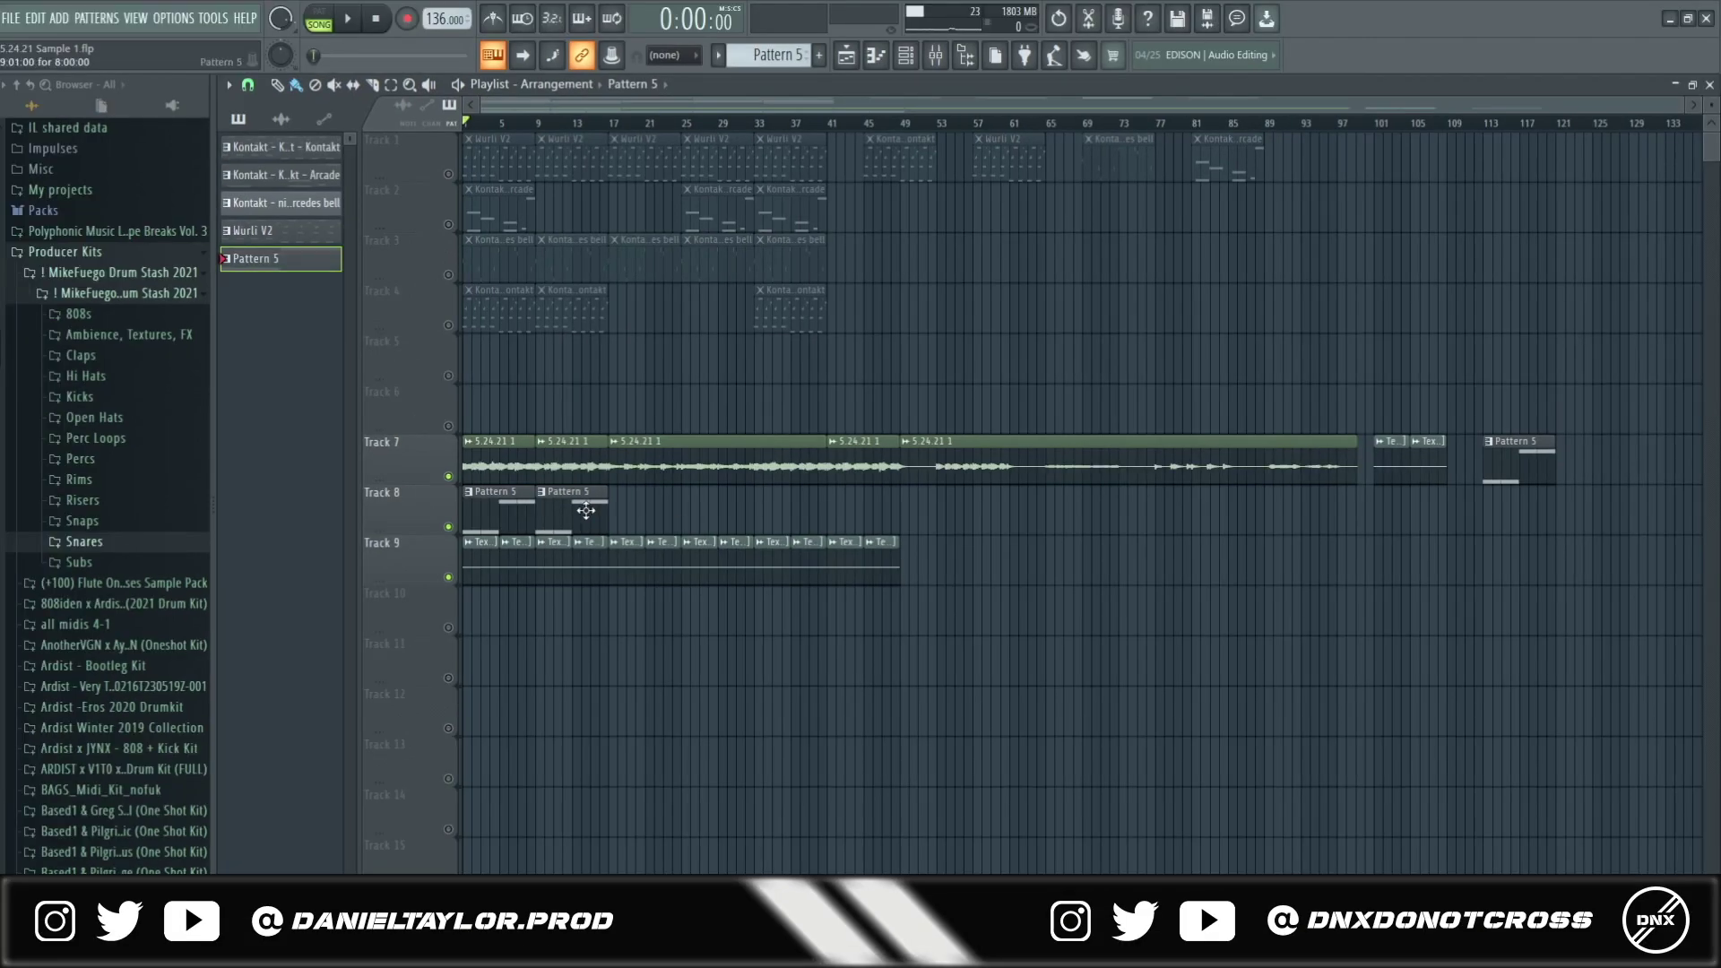
# - Play the arrangement, collapse Producer Kits in the browser, and skip ahead to bars 17, 25 and 33
pyautogui.press('space')
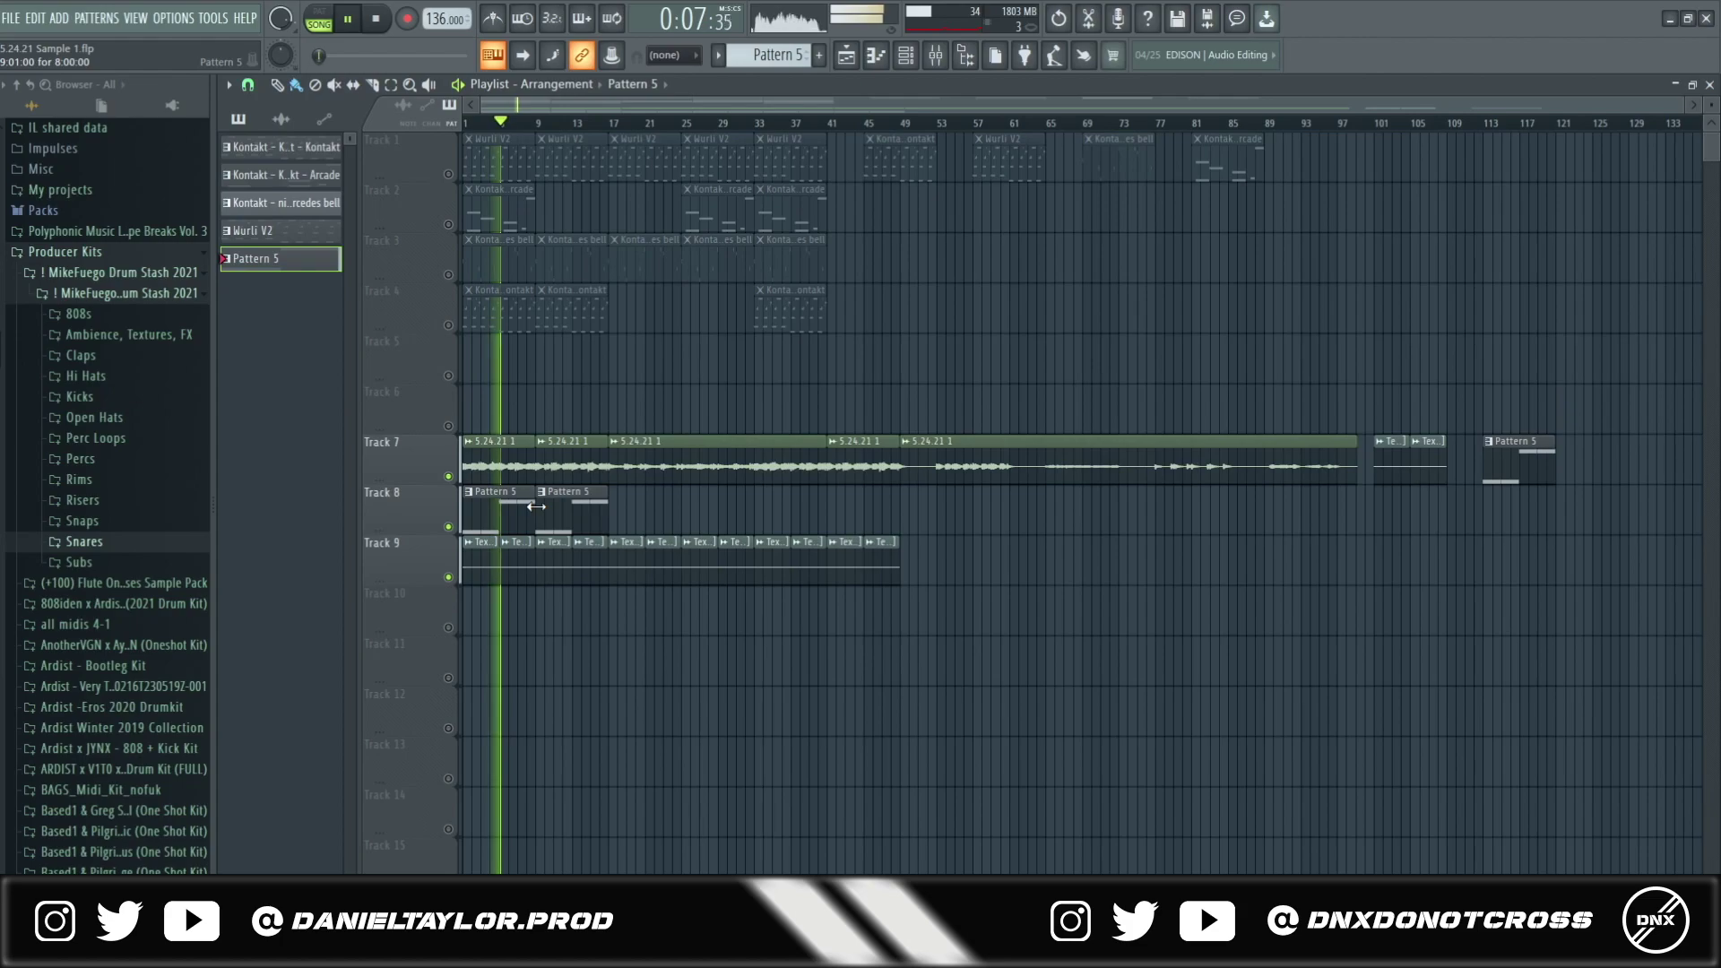
pyautogui.click(74, 254)
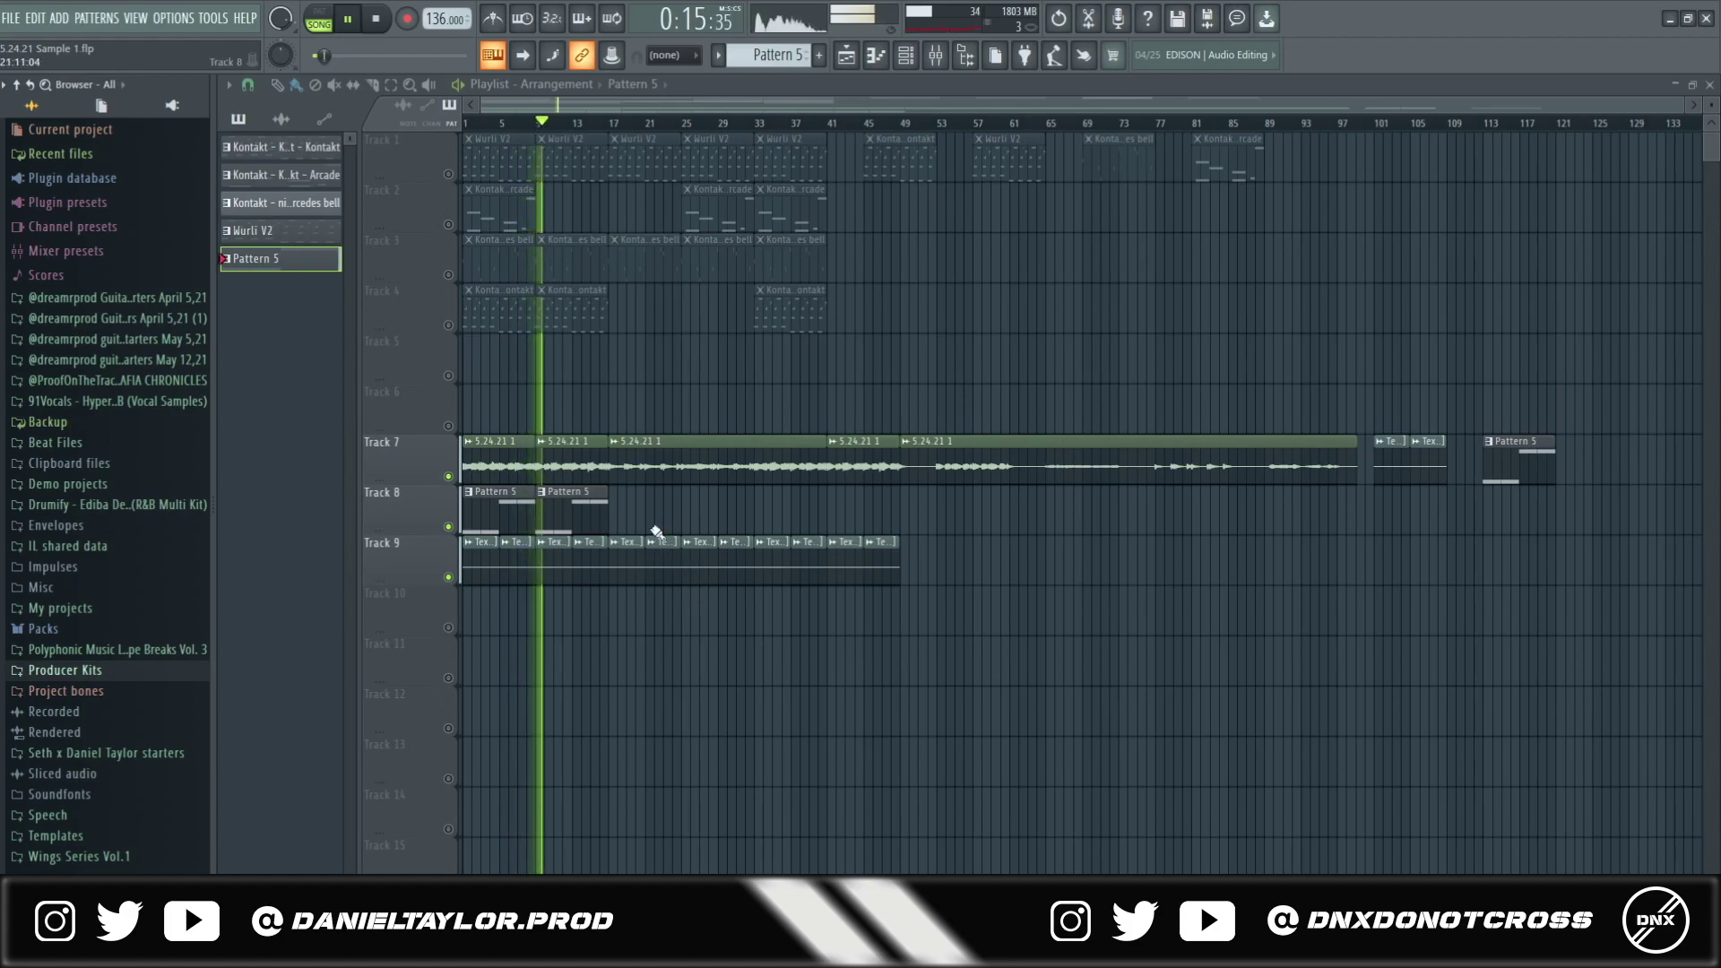
pyautogui.click(610, 125)
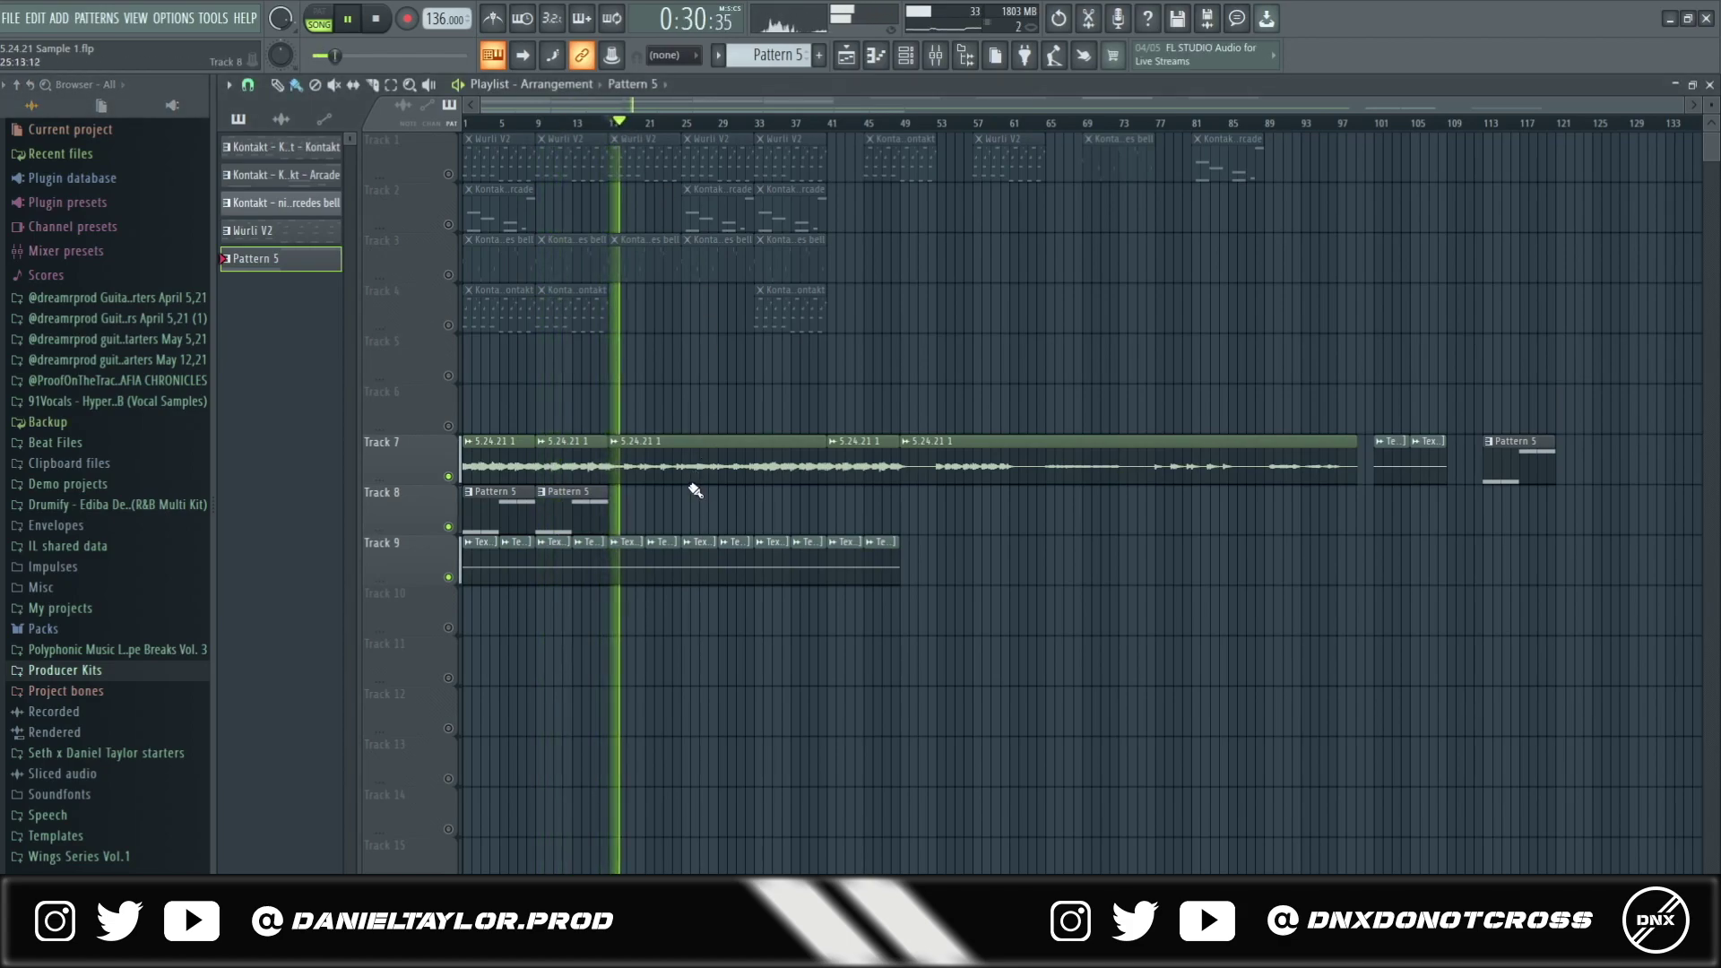
pyautogui.click(688, 127)
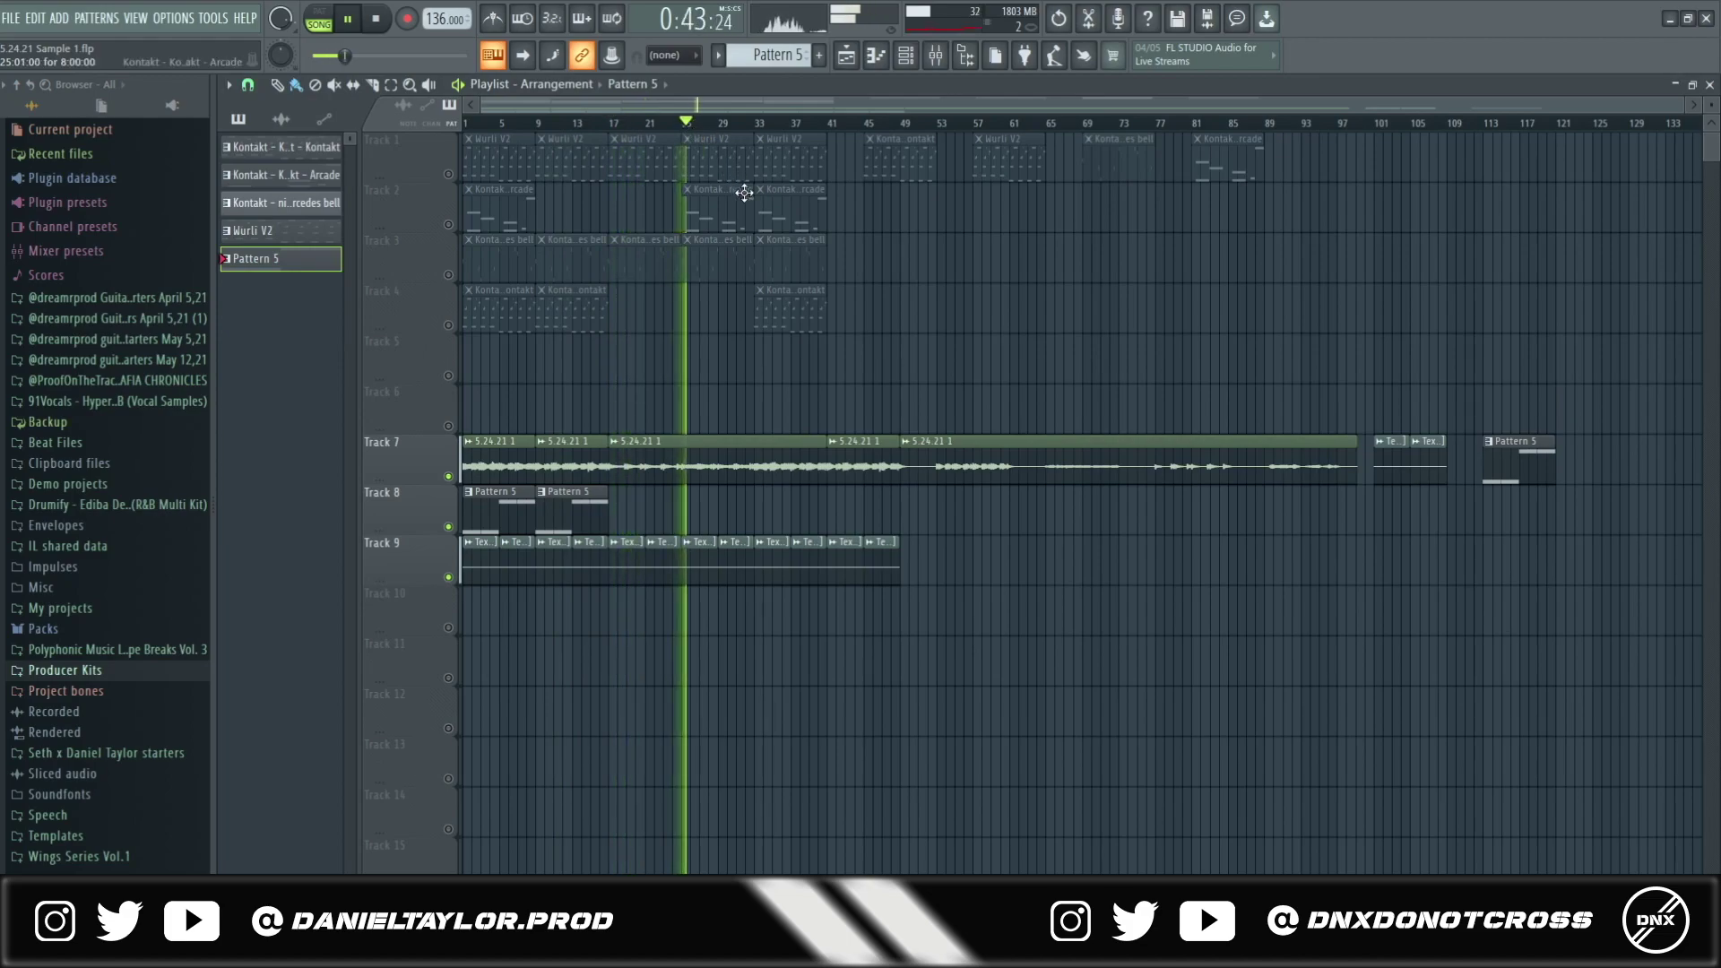
pyautogui.click(759, 127)
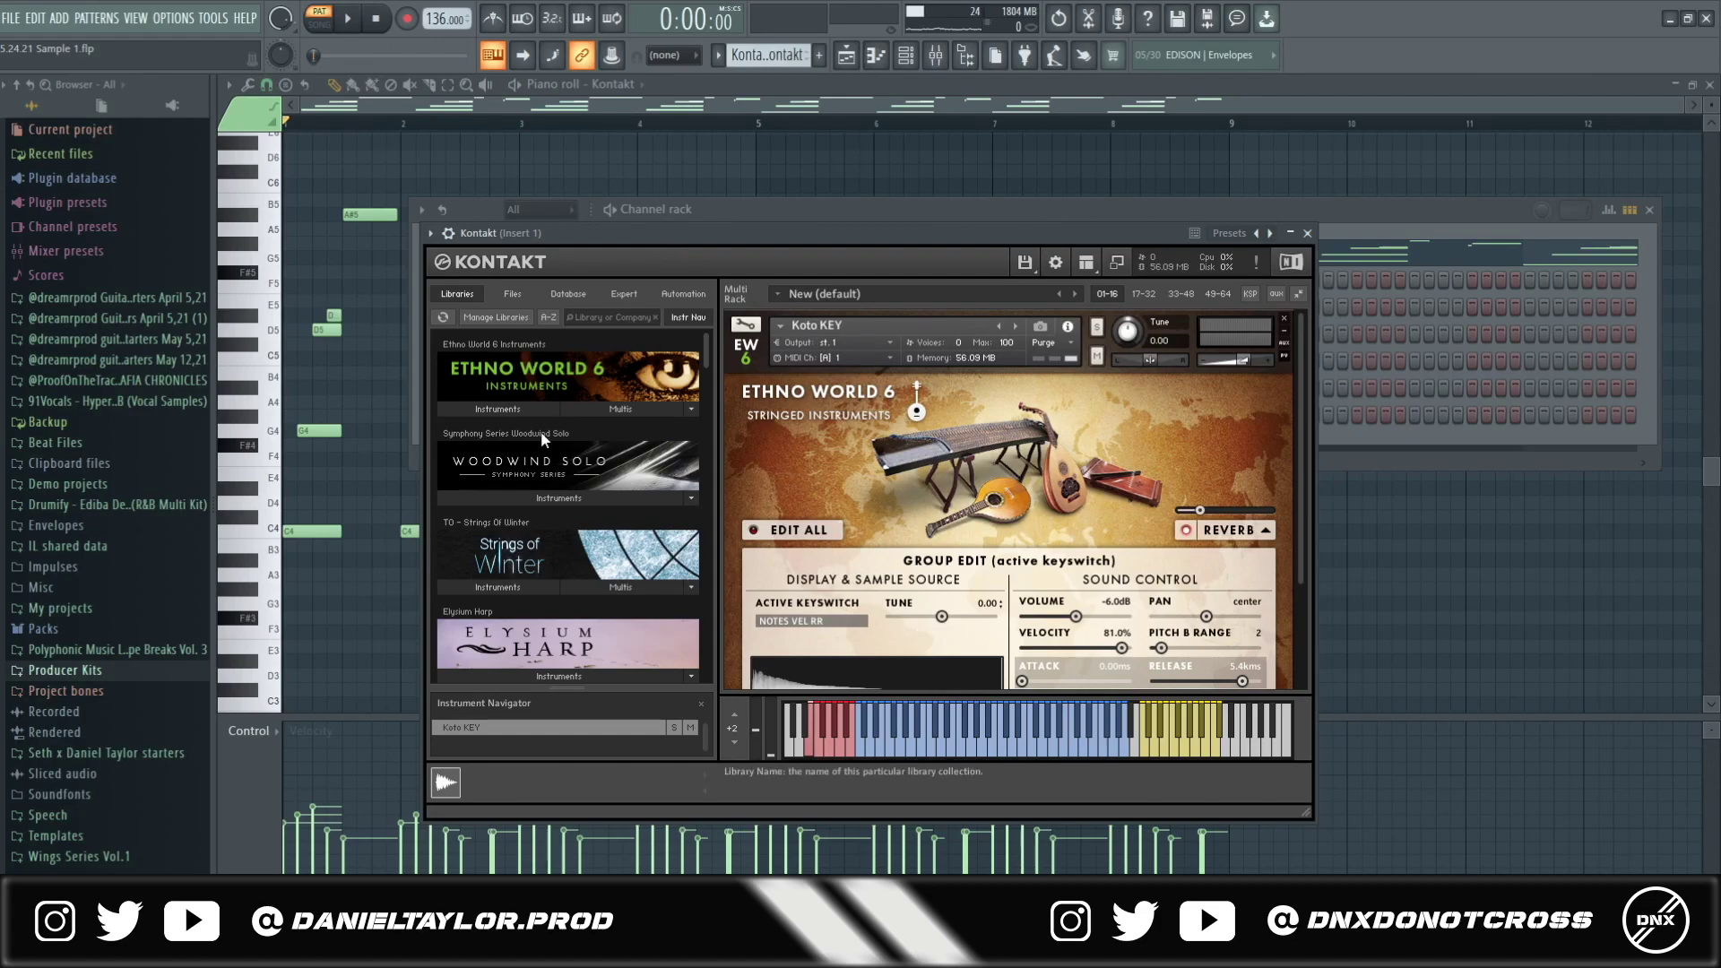
# - Open the Kontakt koto instrument, then close the floating windows to reveal the koto notes
pyautogui.click(1252, 210)
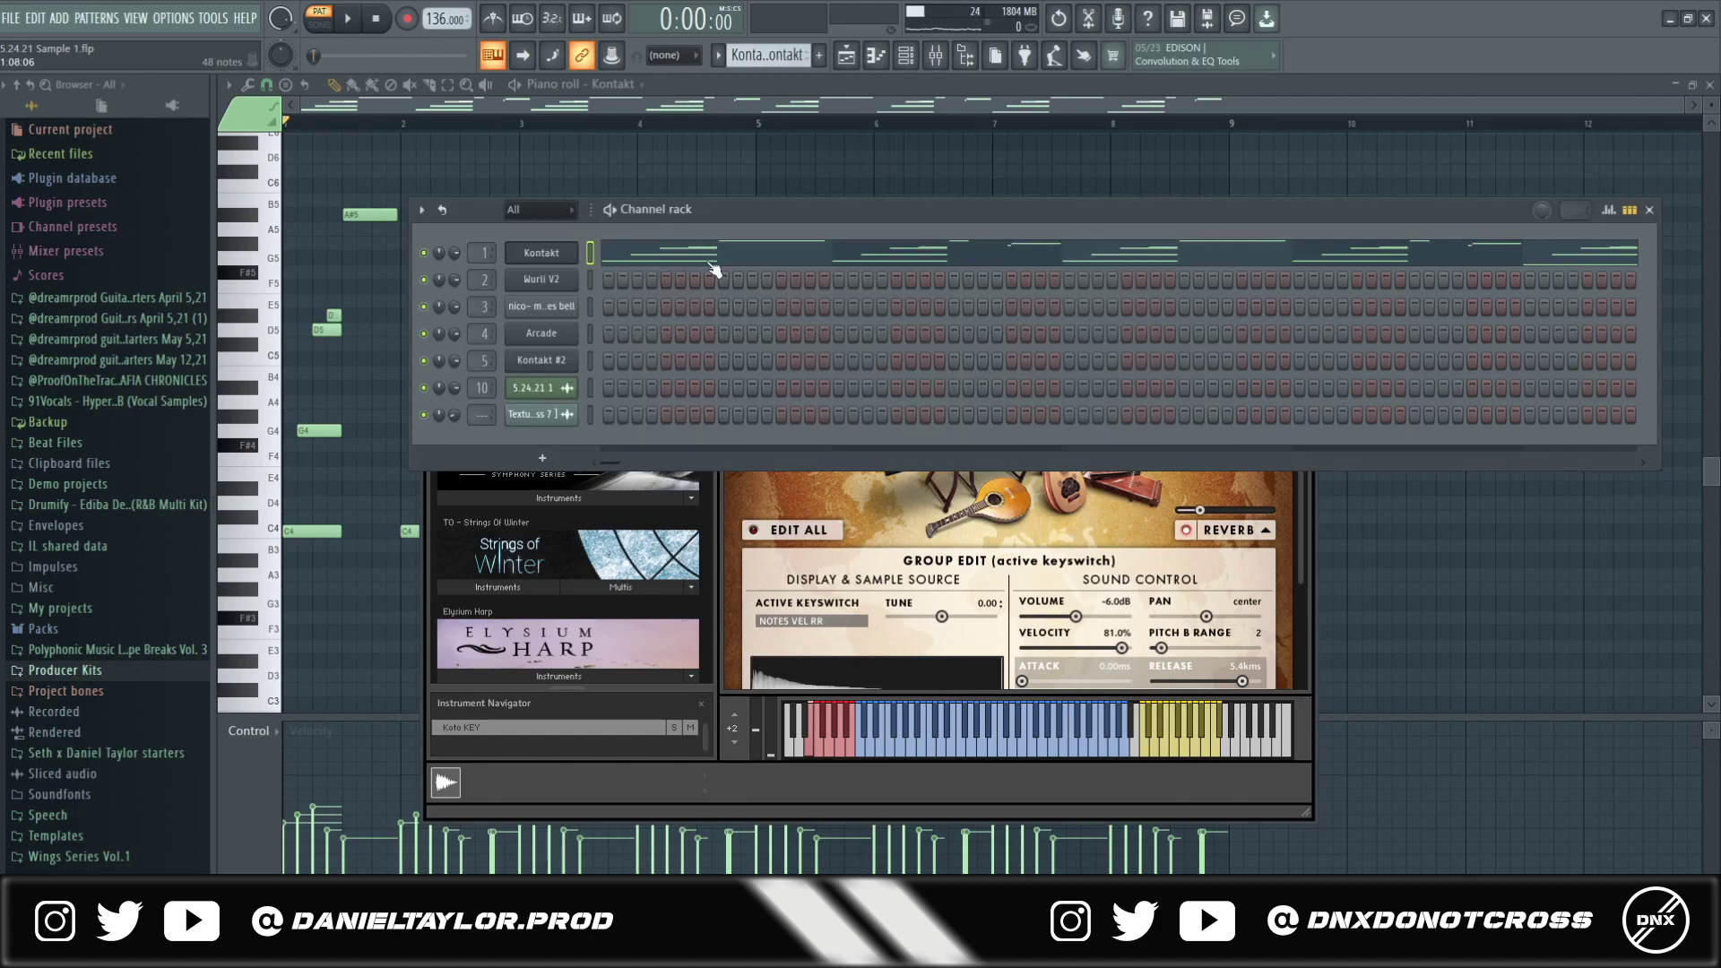
pyautogui.click(708, 277)
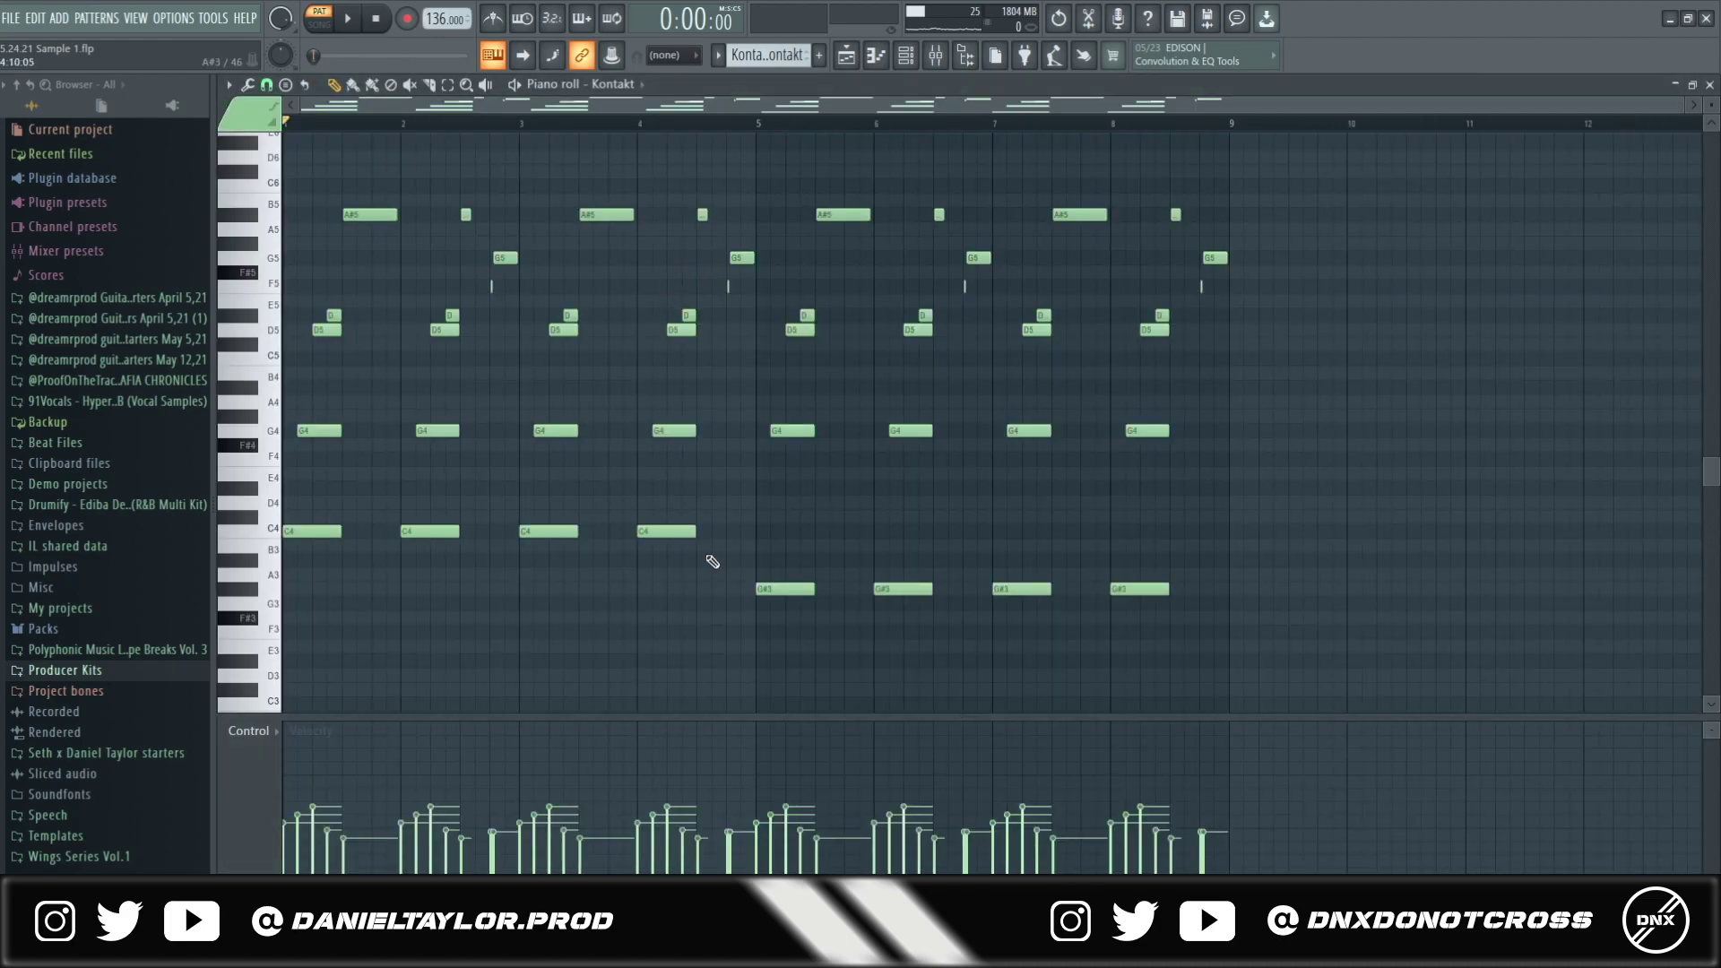
pyautogui.click(905, 55)
pyautogui.click(566, 253)
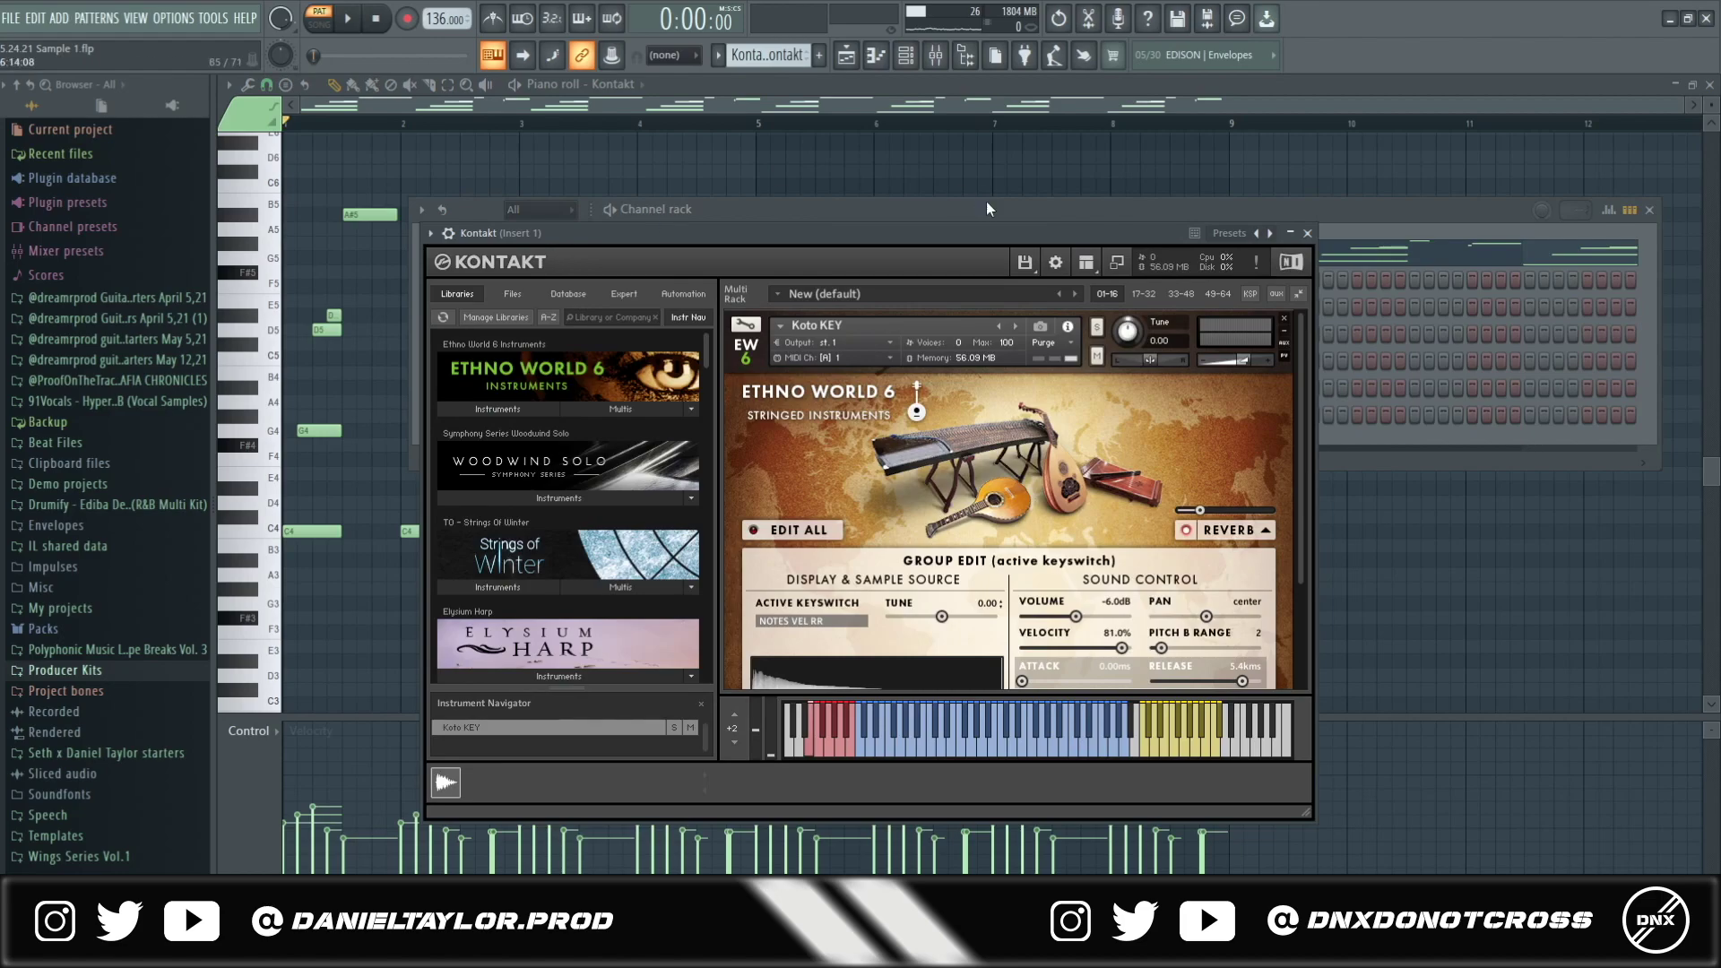
pyautogui.moveTo(986, 233); pyautogui.dragTo(1067, 253)
pyautogui.click(1046, 216)
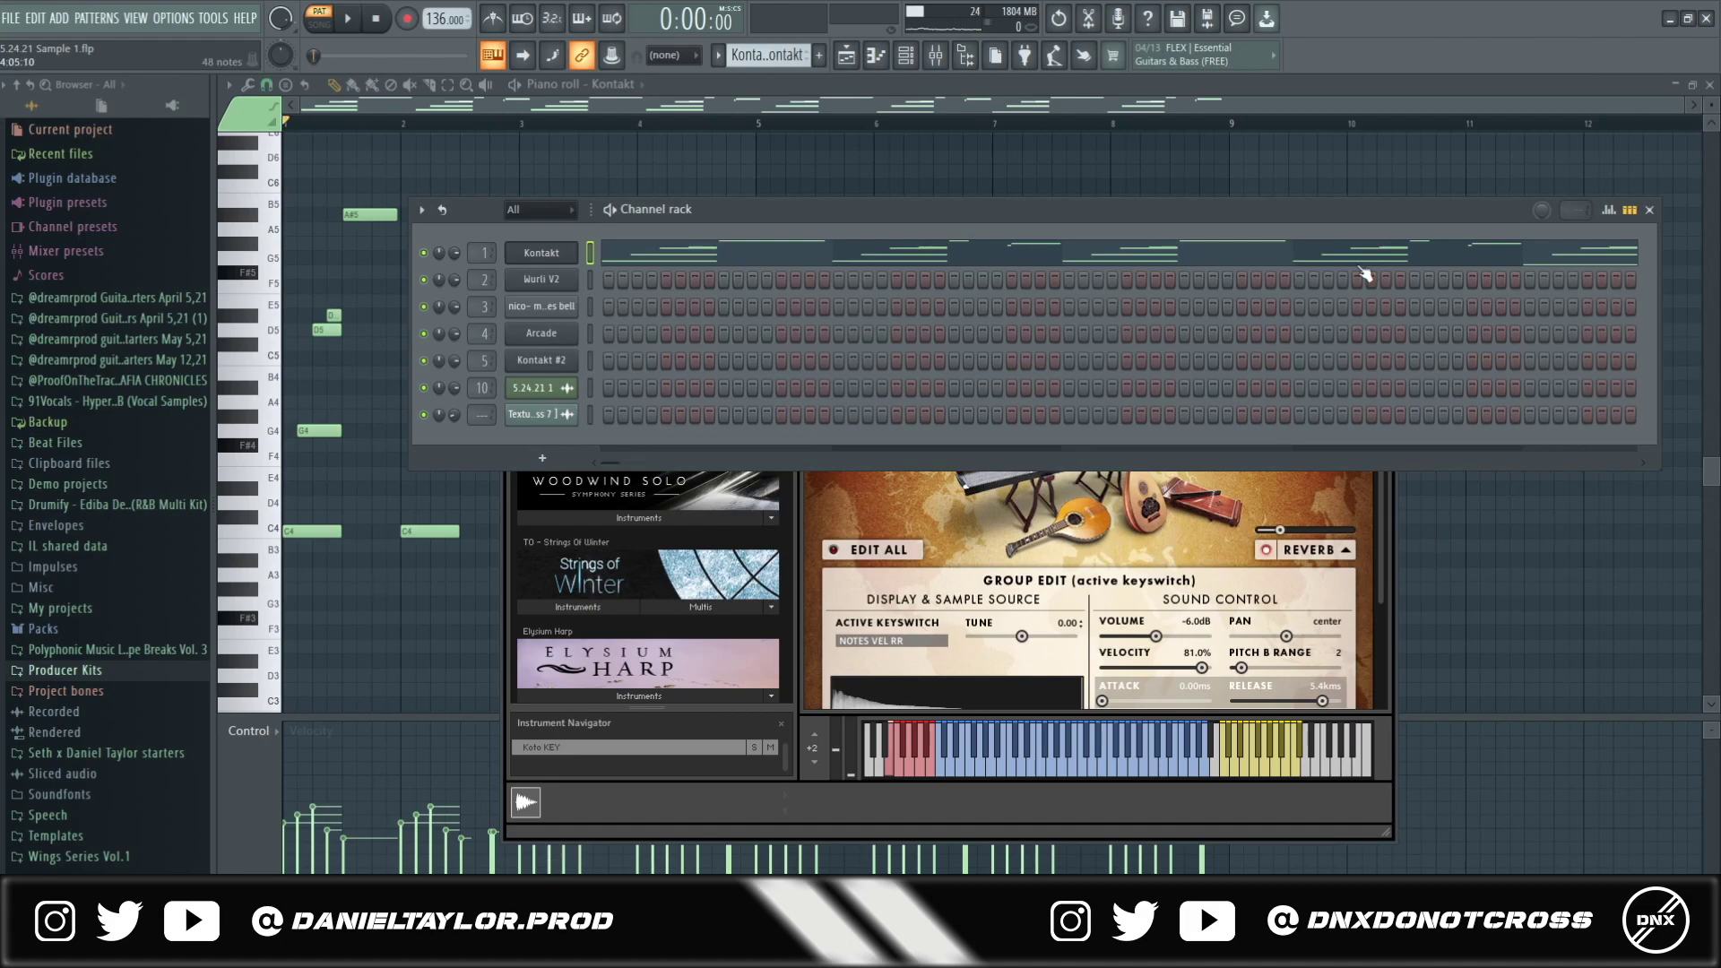
pyautogui.press('F7')
# - Box-select the koto note groups, including the bar-4 chord and the four G#3 notes, then show the Mixer
pyautogui.scroll(3, 681, 592)
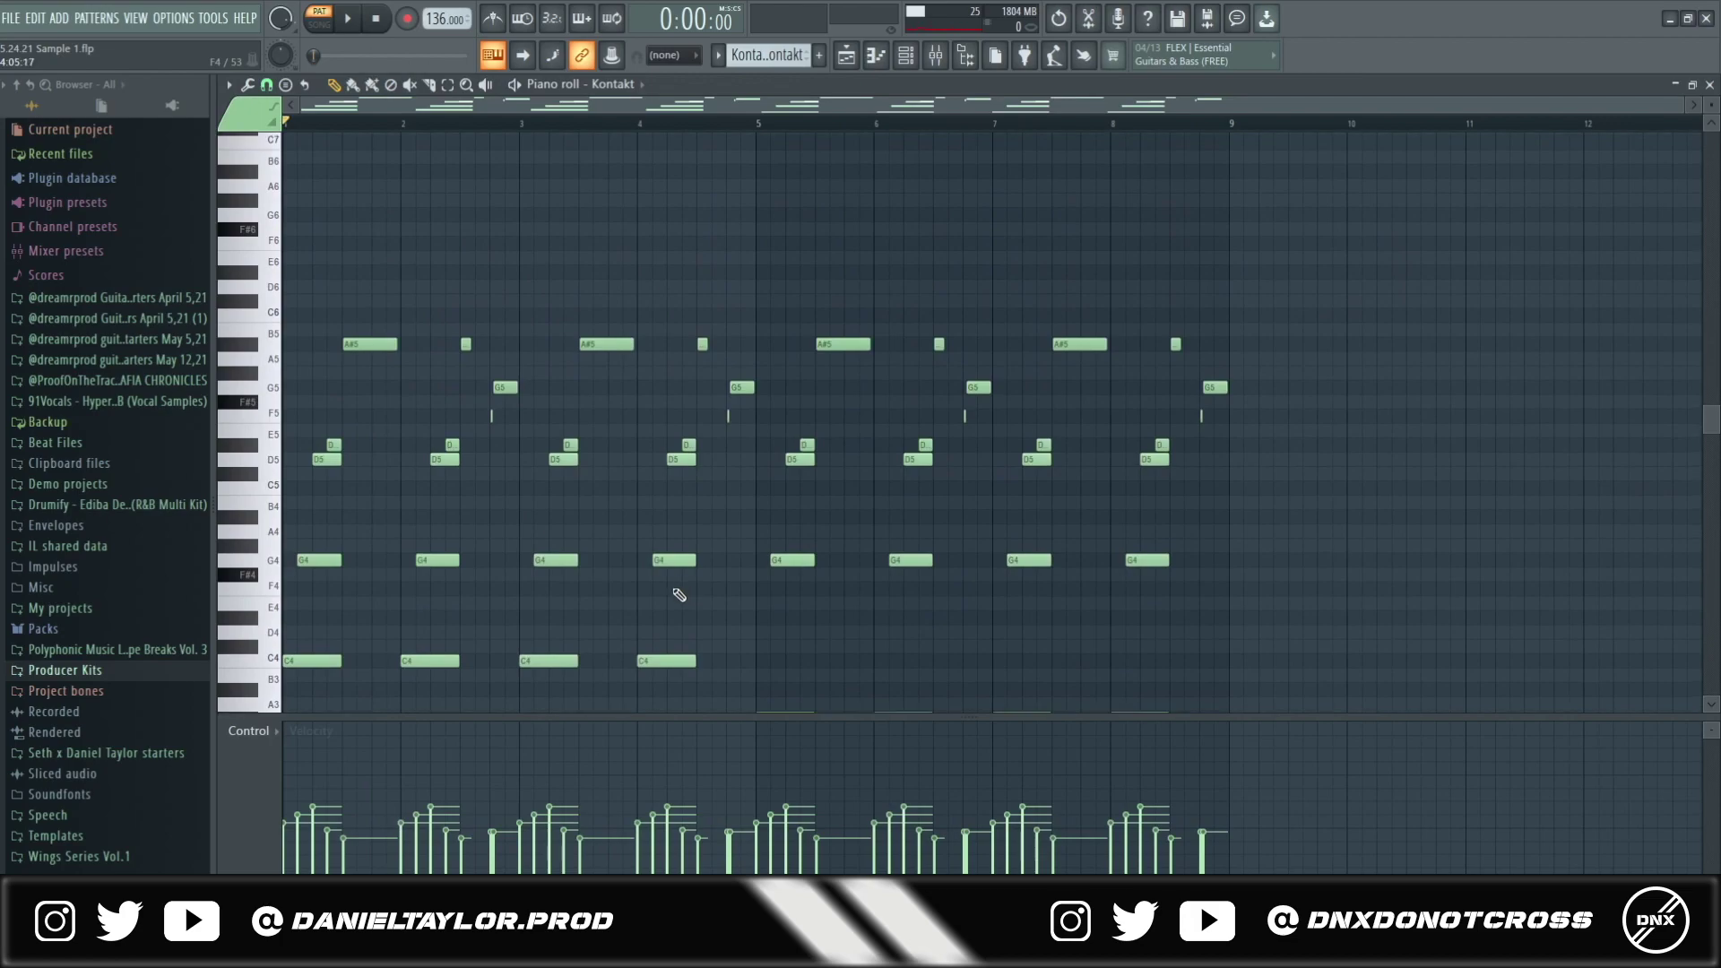
pyautogui.scroll(-4, 669, 584)
pyautogui.moveTo(296, 453); pyautogui.dragTo(704, 517)
pyautogui.scroll(4, 437, 589)
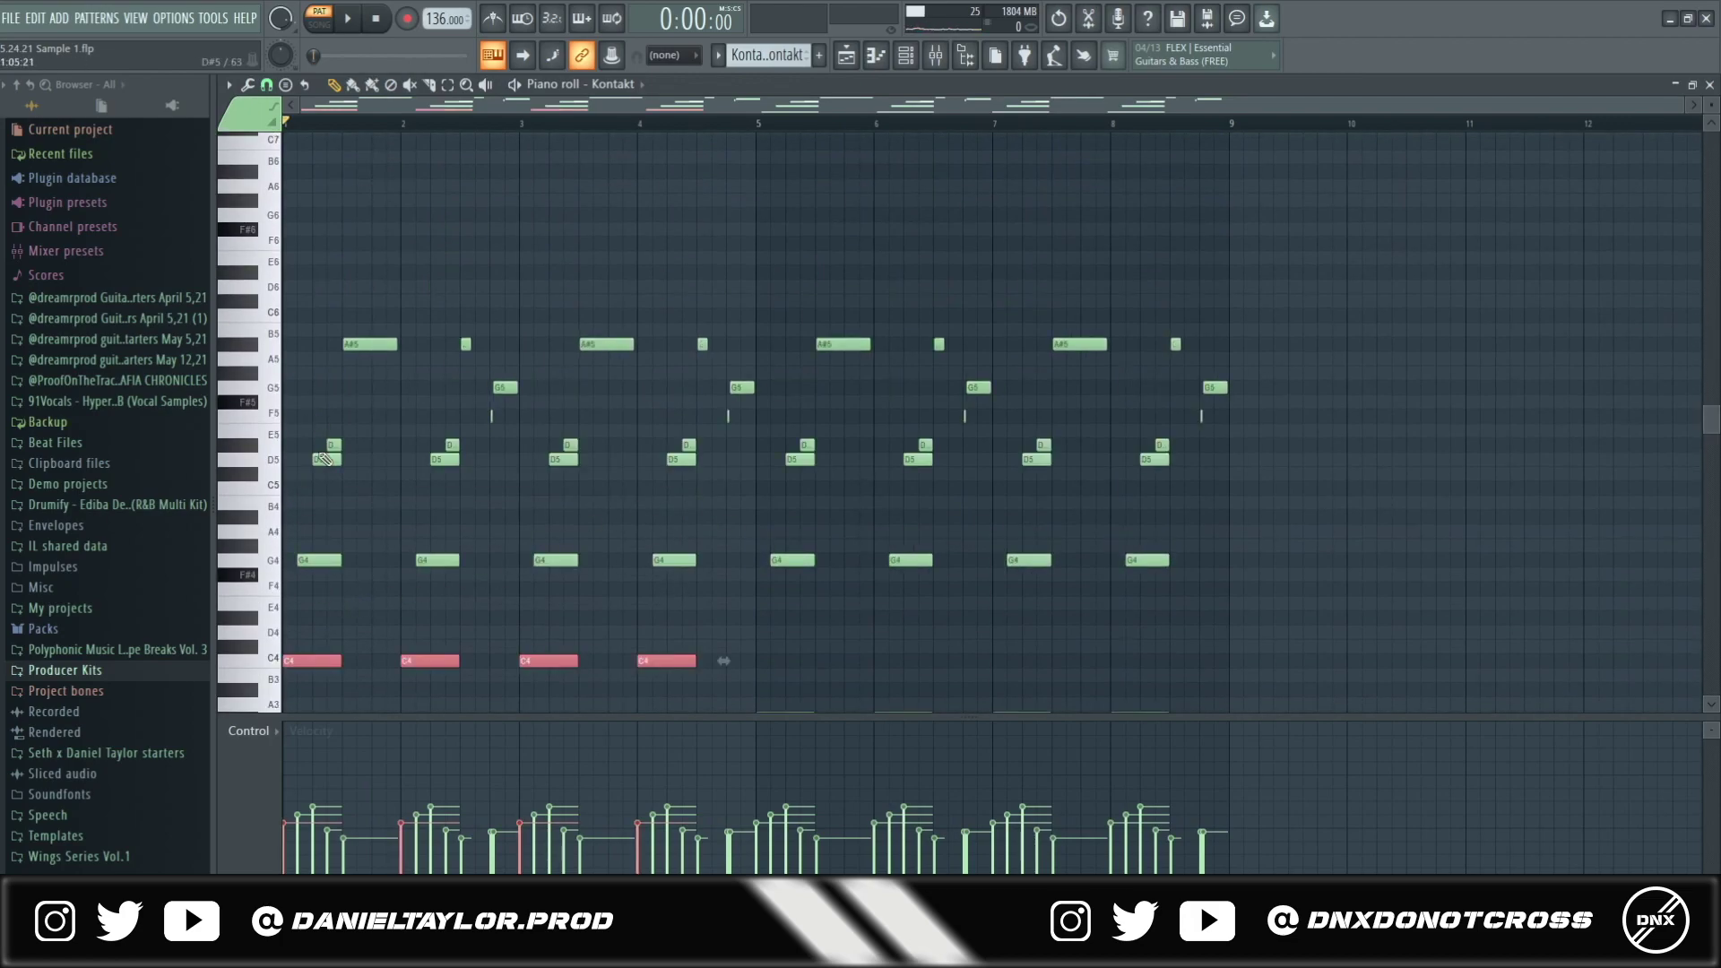
pyautogui.scroll(-4, 352, 643)
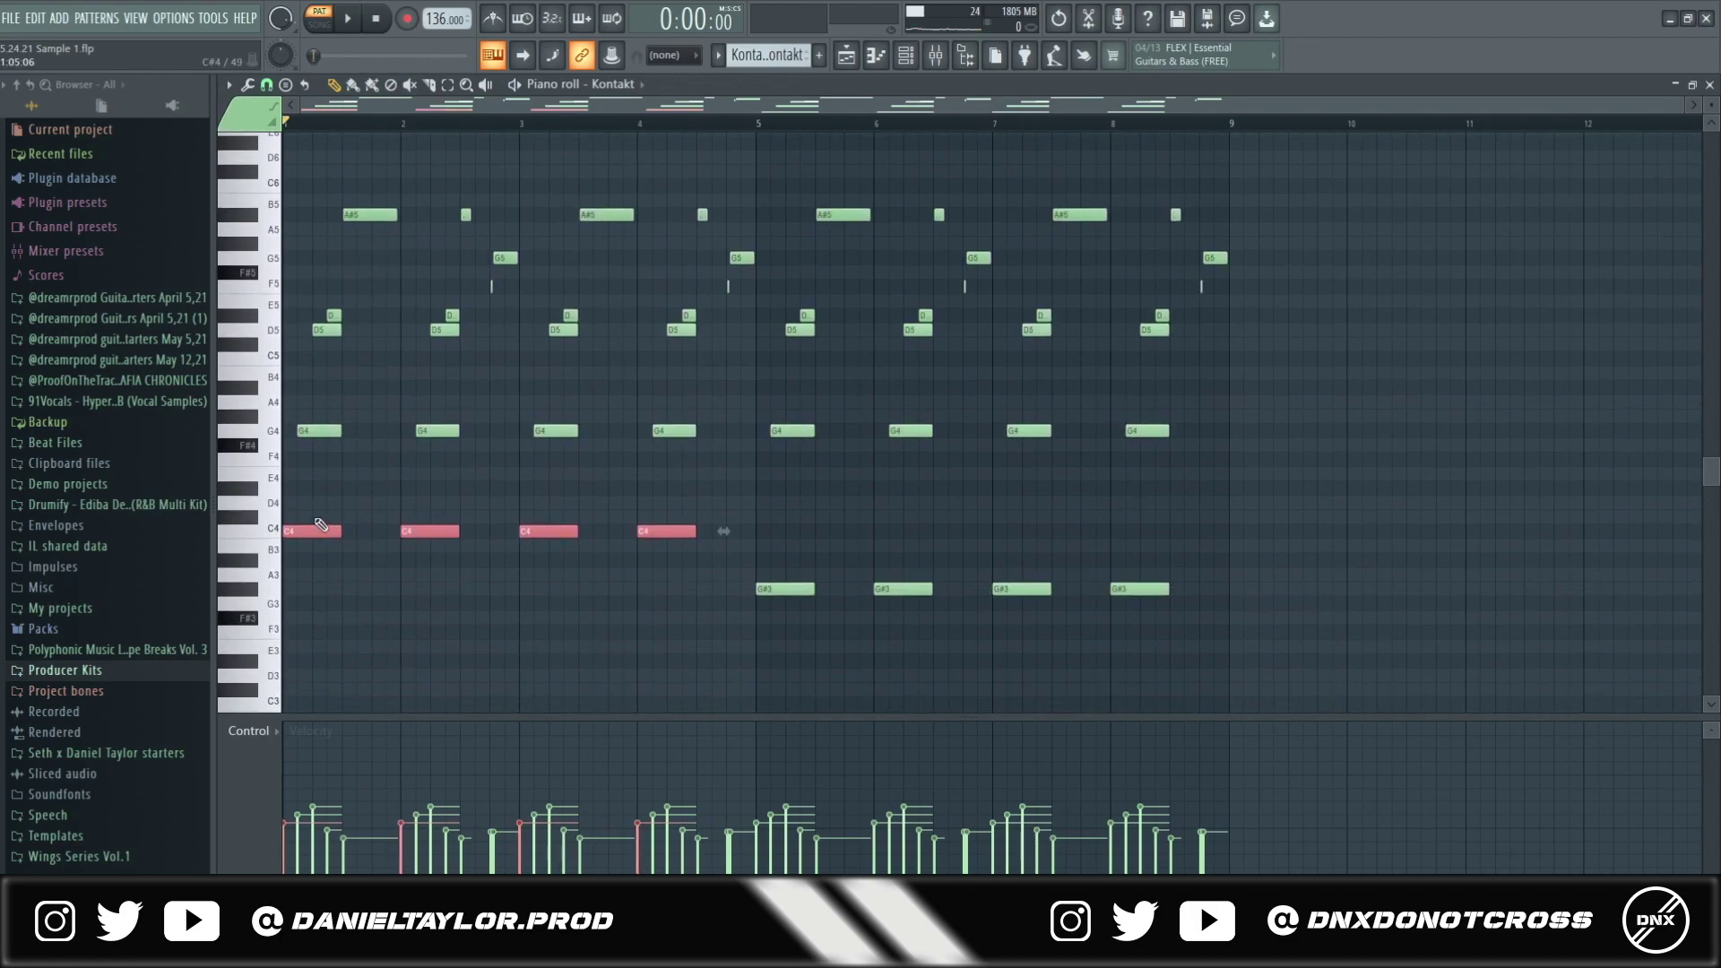
pyautogui.moveTo(437, 165); pyautogui.dragTo(527, 382)
pyautogui.moveTo(670, 165); pyautogui.dragTo(757, 354)
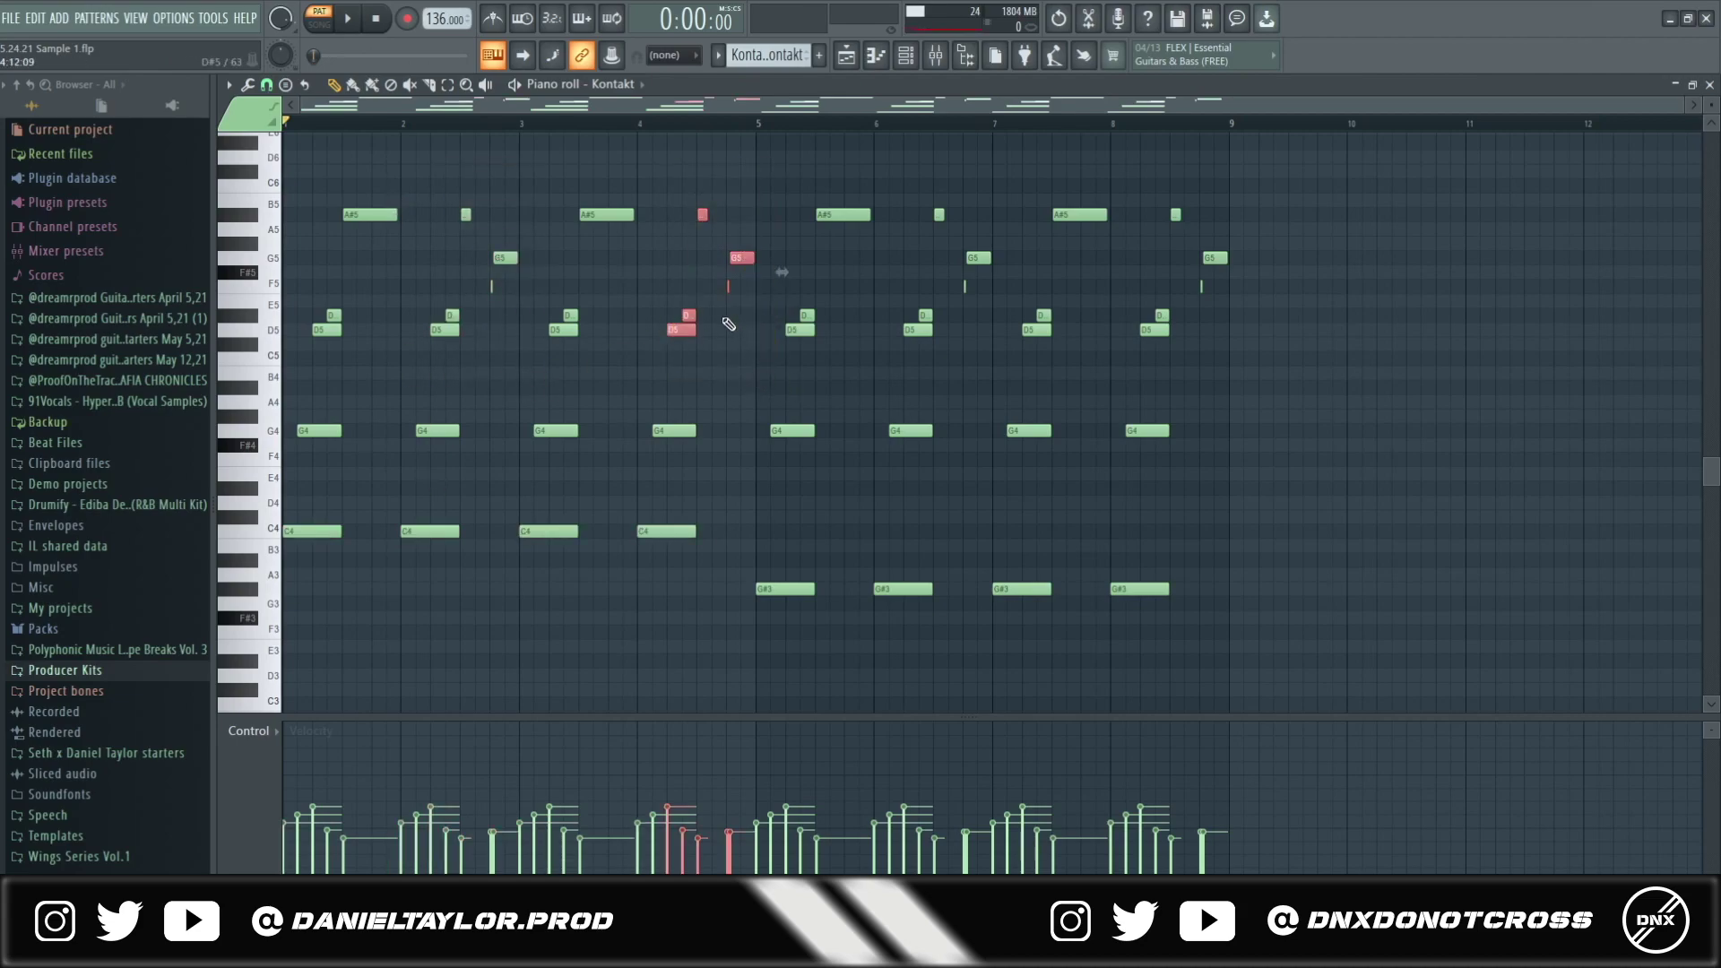
pyautogui.moveTo(780, 496); pyautogui.dragTo(1249, 674)
pyautogui.moveTo(761, 526); pyautogui.dragTo(1291, 625)
pyautogui.scroll(4, 1204, 628)
pyautogui.scroll(-3, 1095, 611)
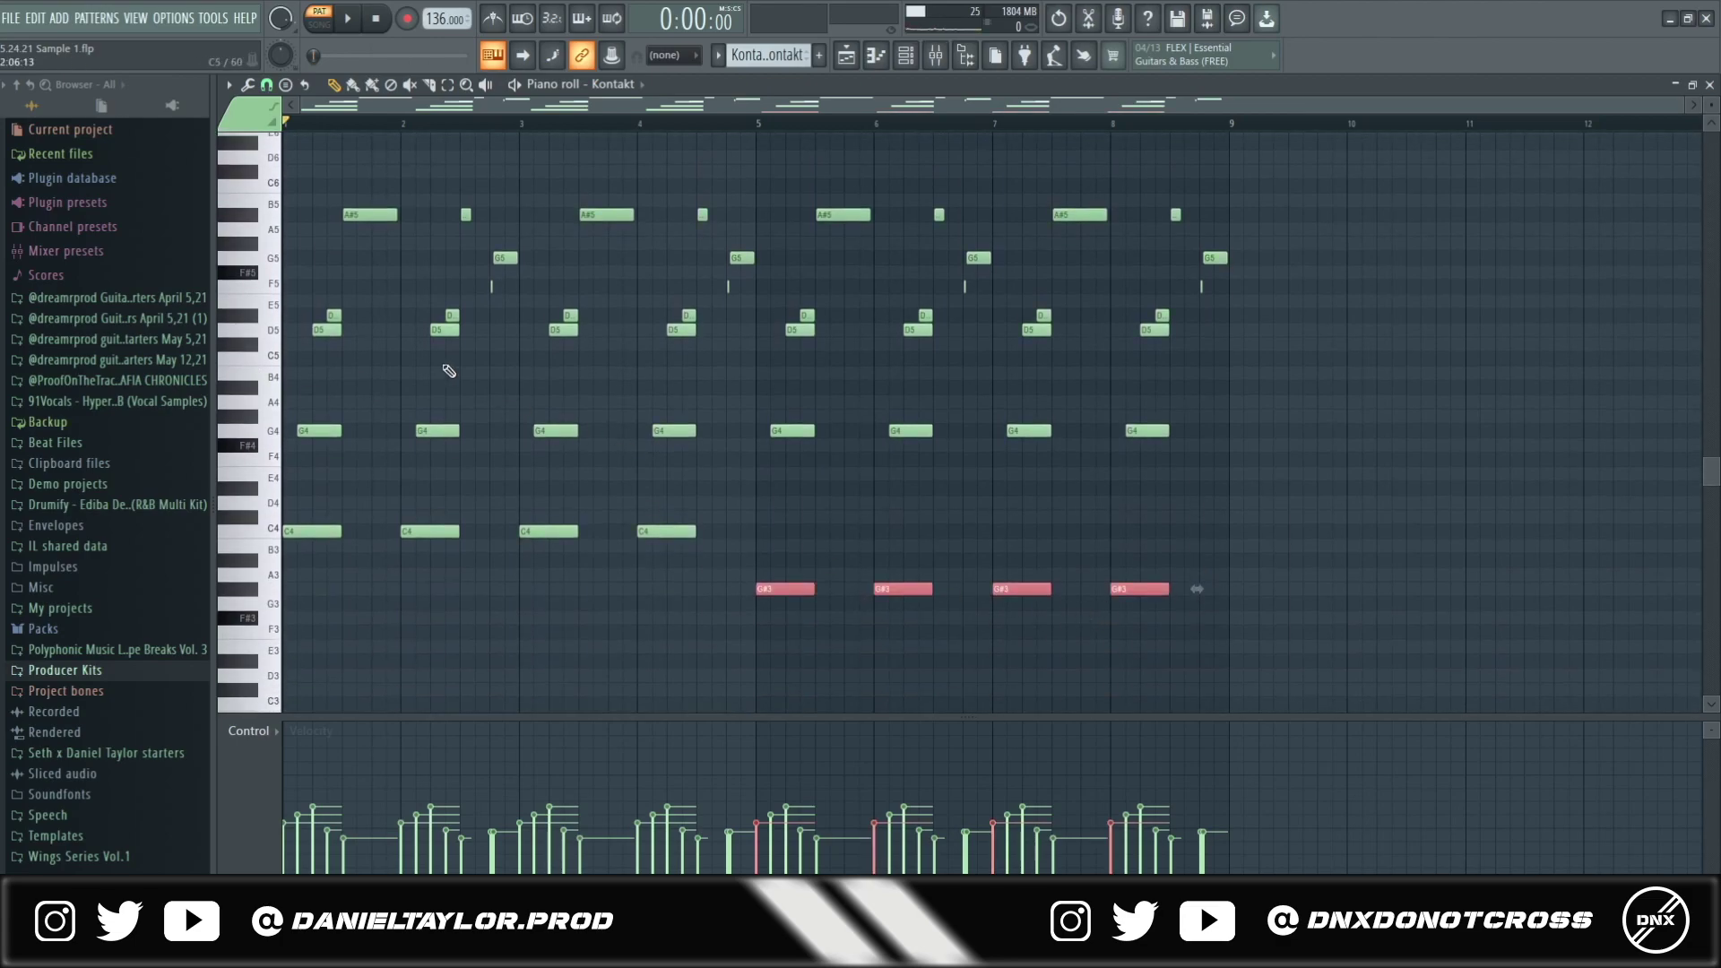
pyautogui.press('F9')
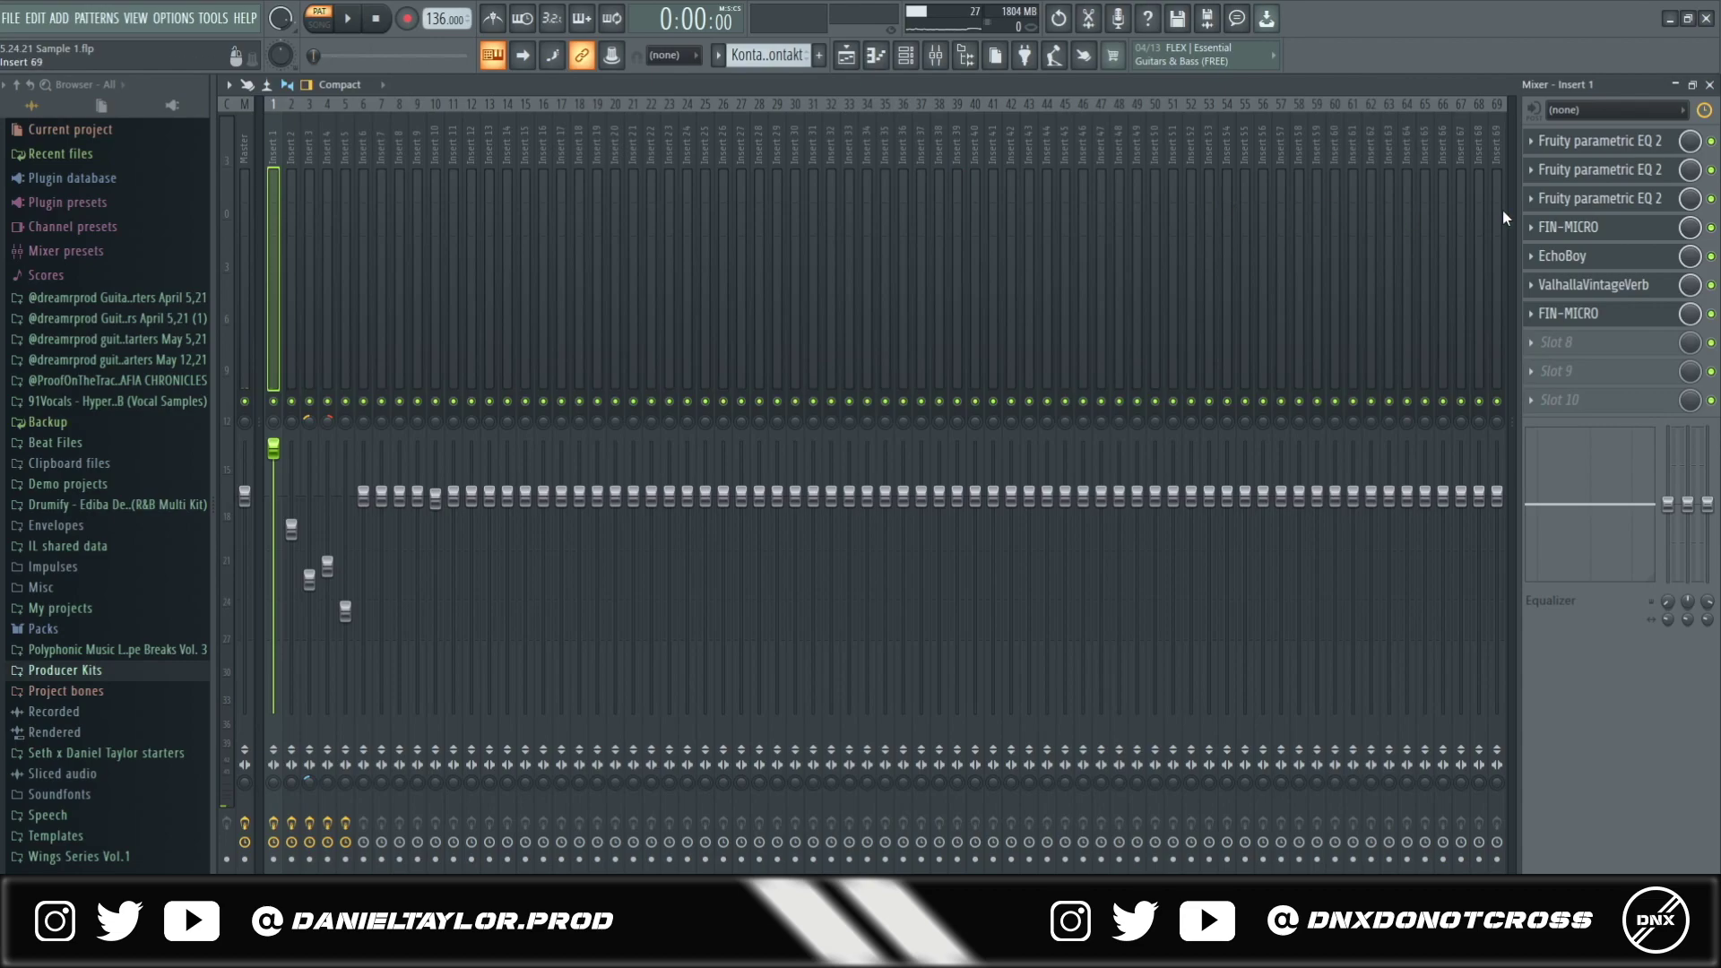
# - Inspect Insert 1's Fruity parametric EQ 2 and FIN-MICRO windows, then play the koto pattern
pyautogui.click(1614, 144)
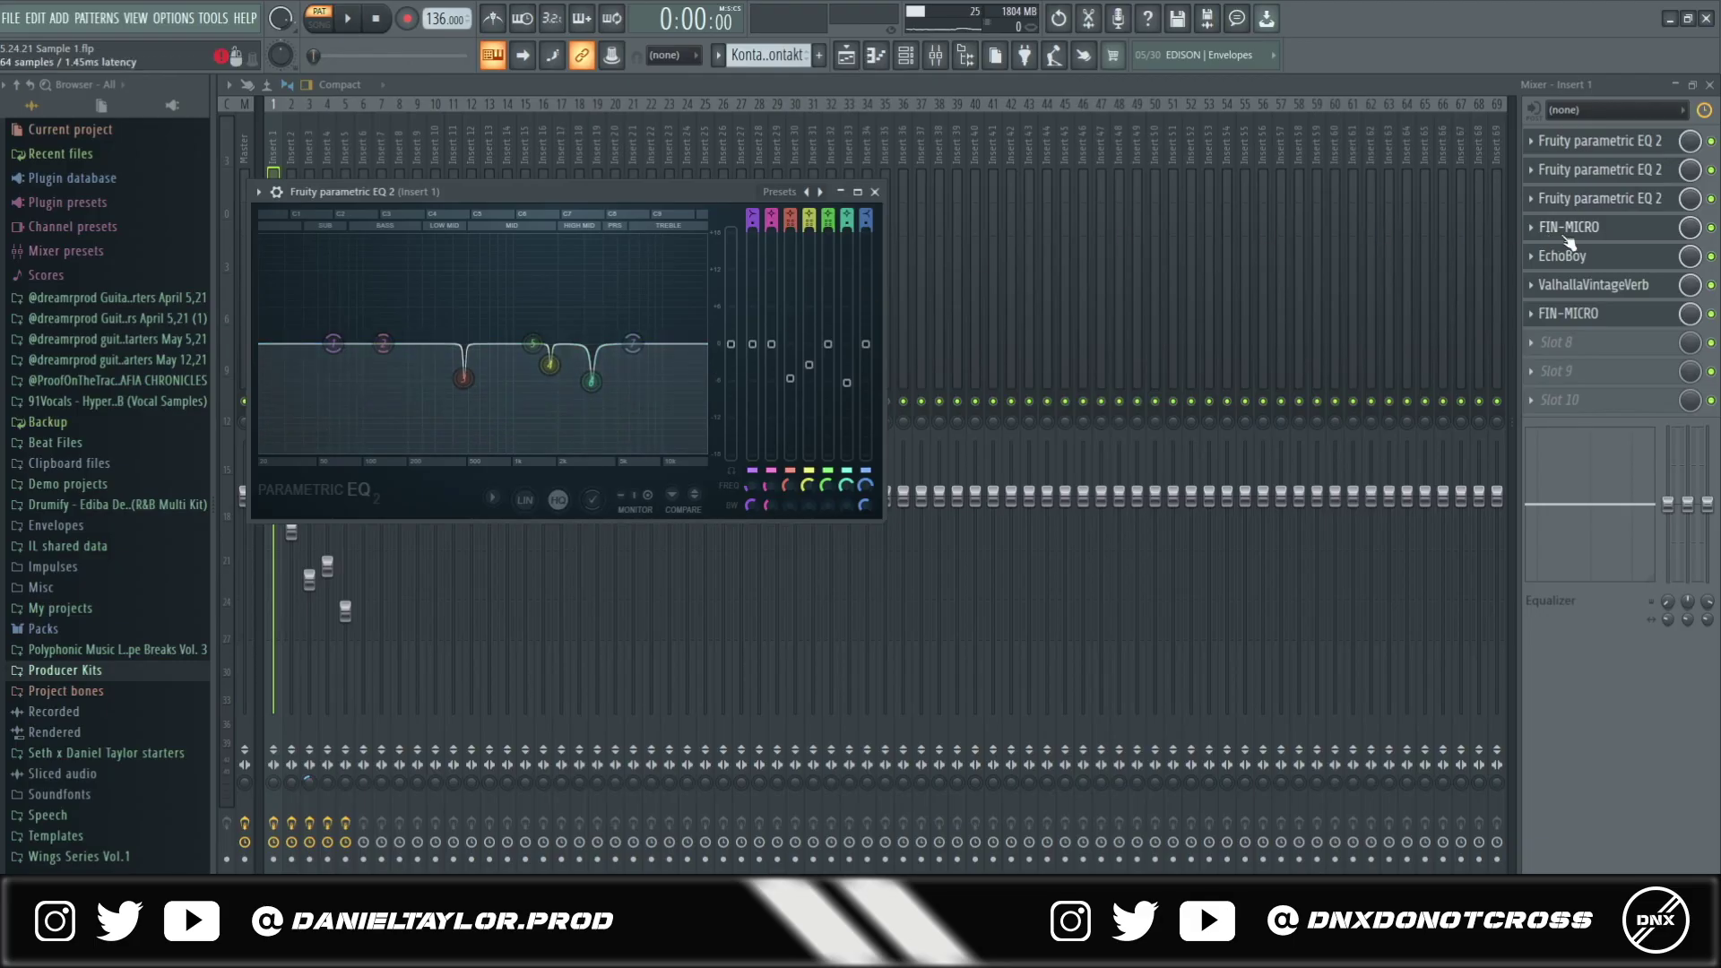
pyautogui.click(1569, 228)
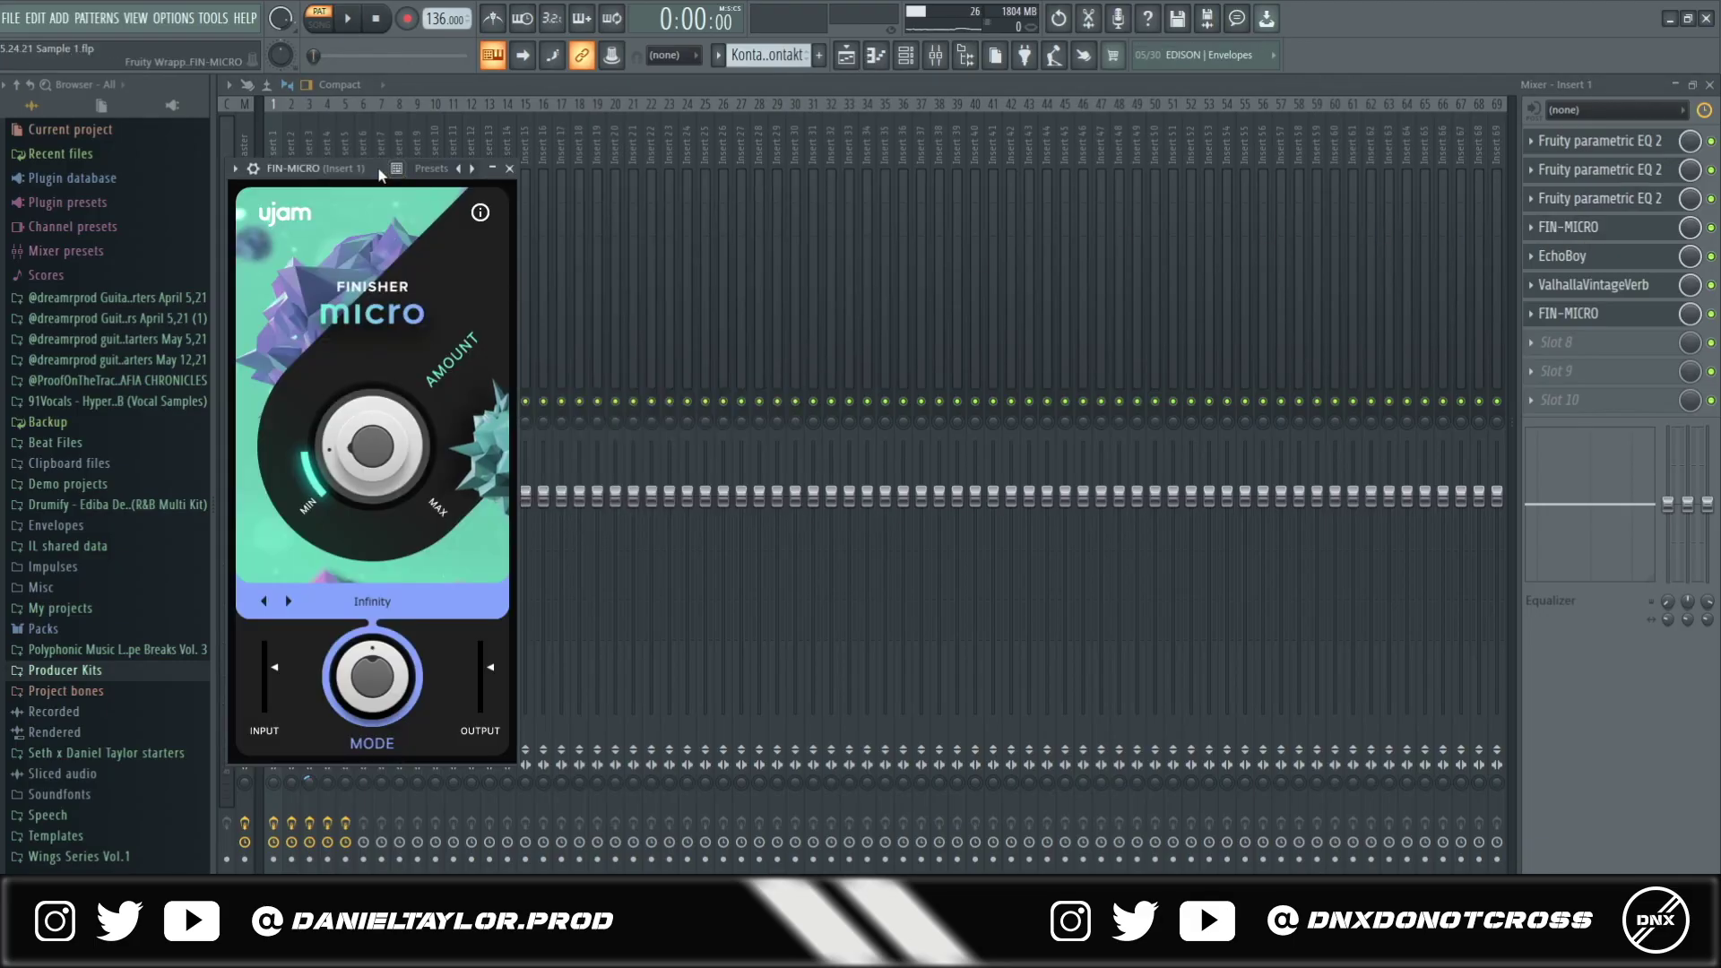
pyautogui.moveTo(376, 170); pyautogui.dragTo(952, 223)
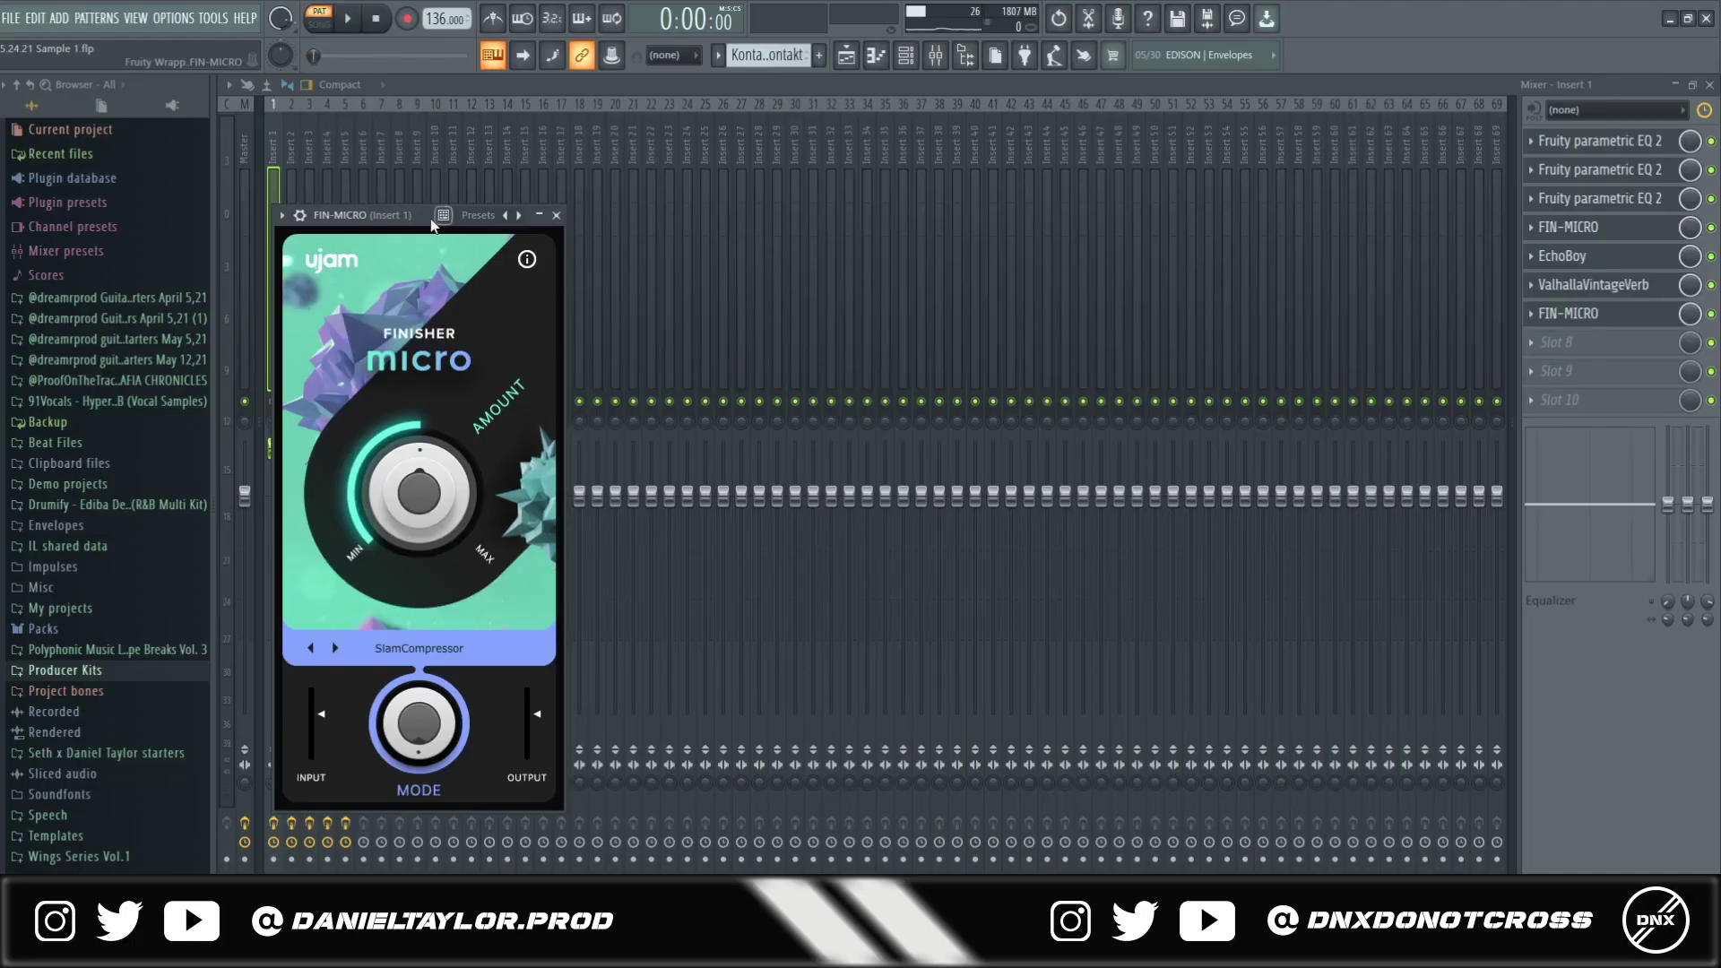
pyautogui.moveTo(421, 224); pyautogui.dragTo(975, 224)
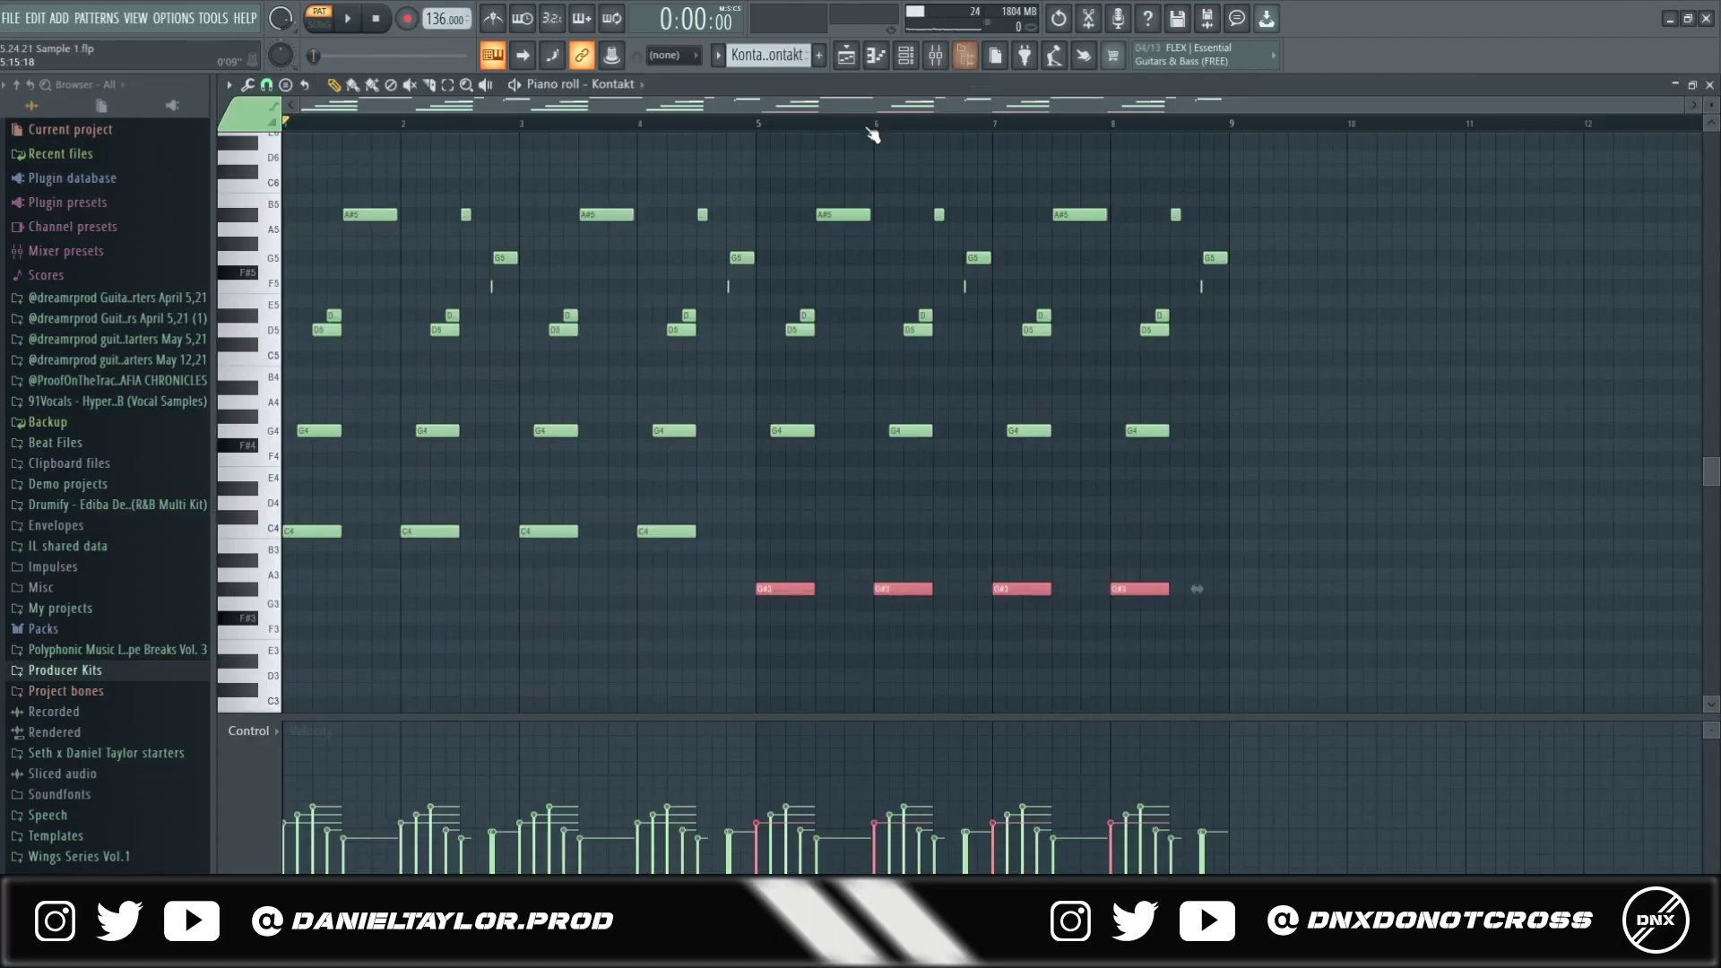
pyautogui.scroll(3, 718, 423)
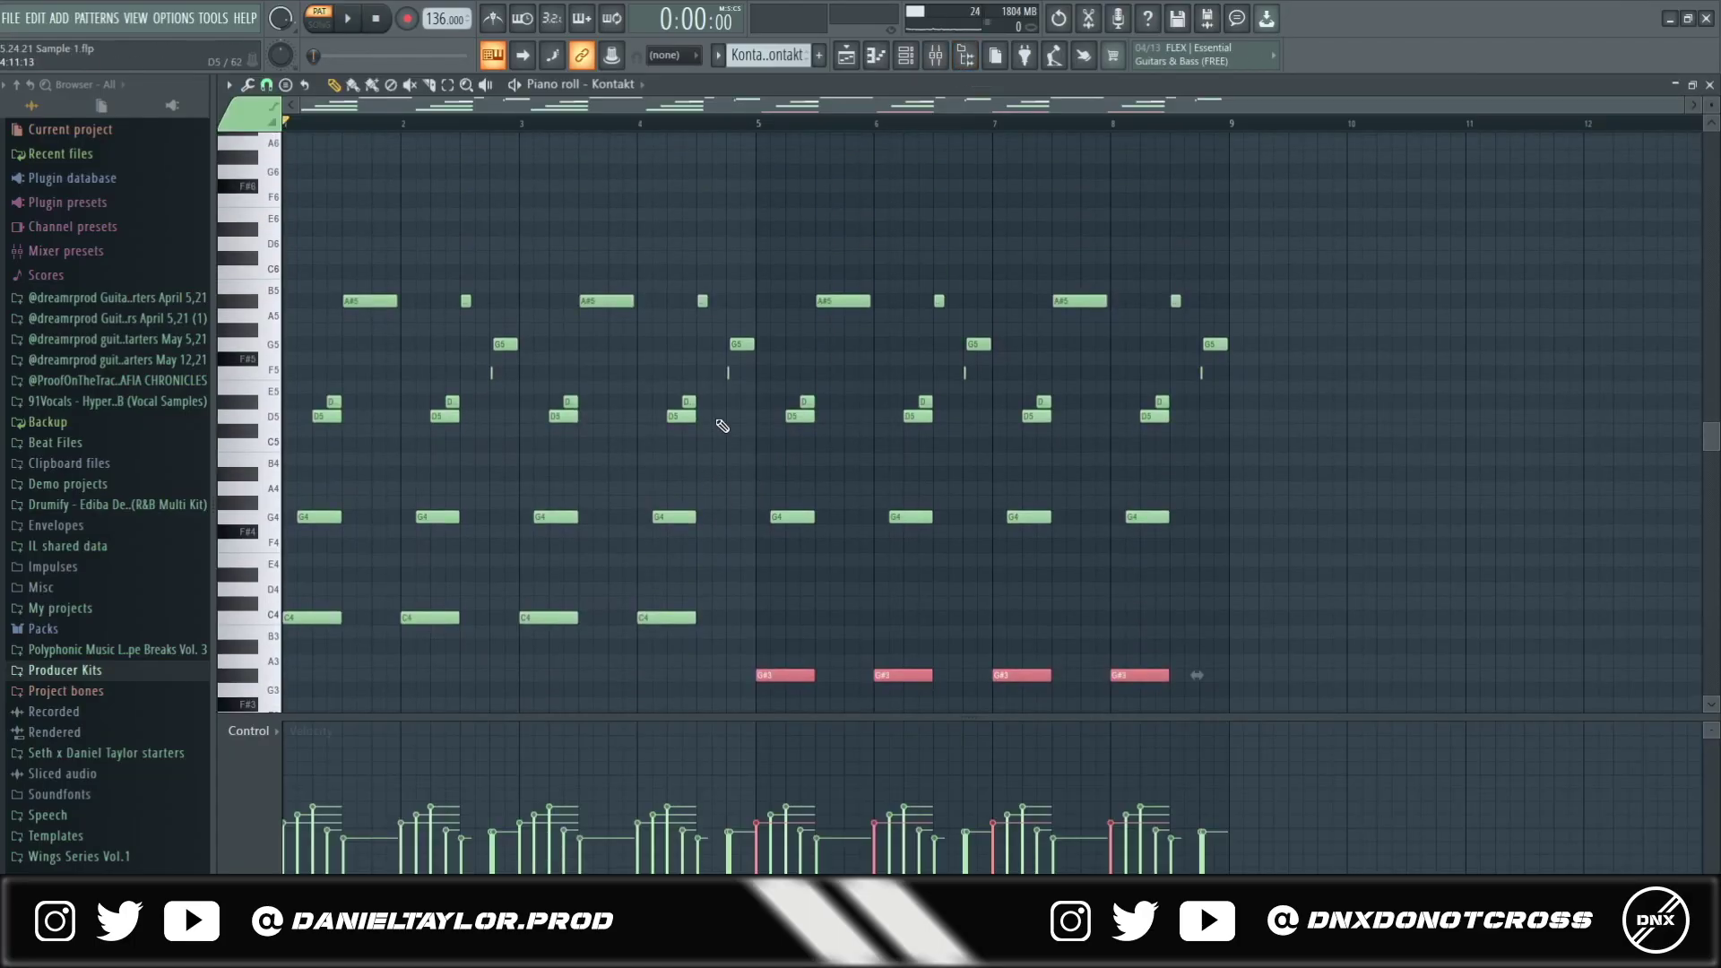
pyautogui.scroll(-3, 719, 423)
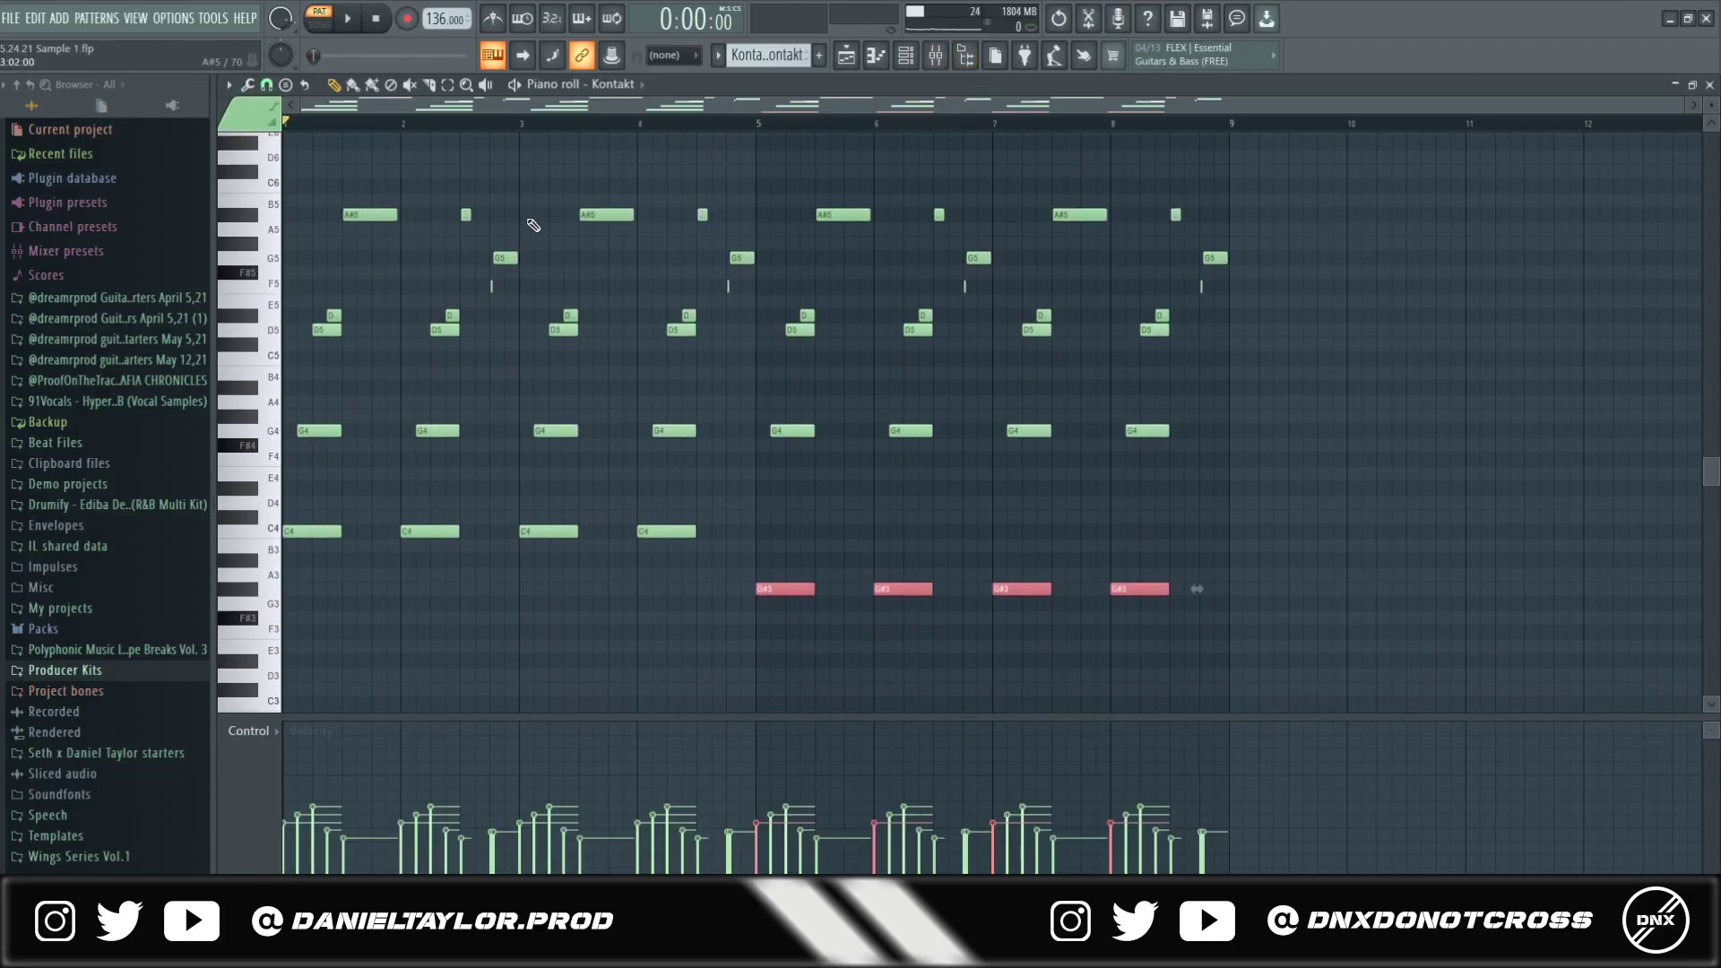
pyautogui.press('space')
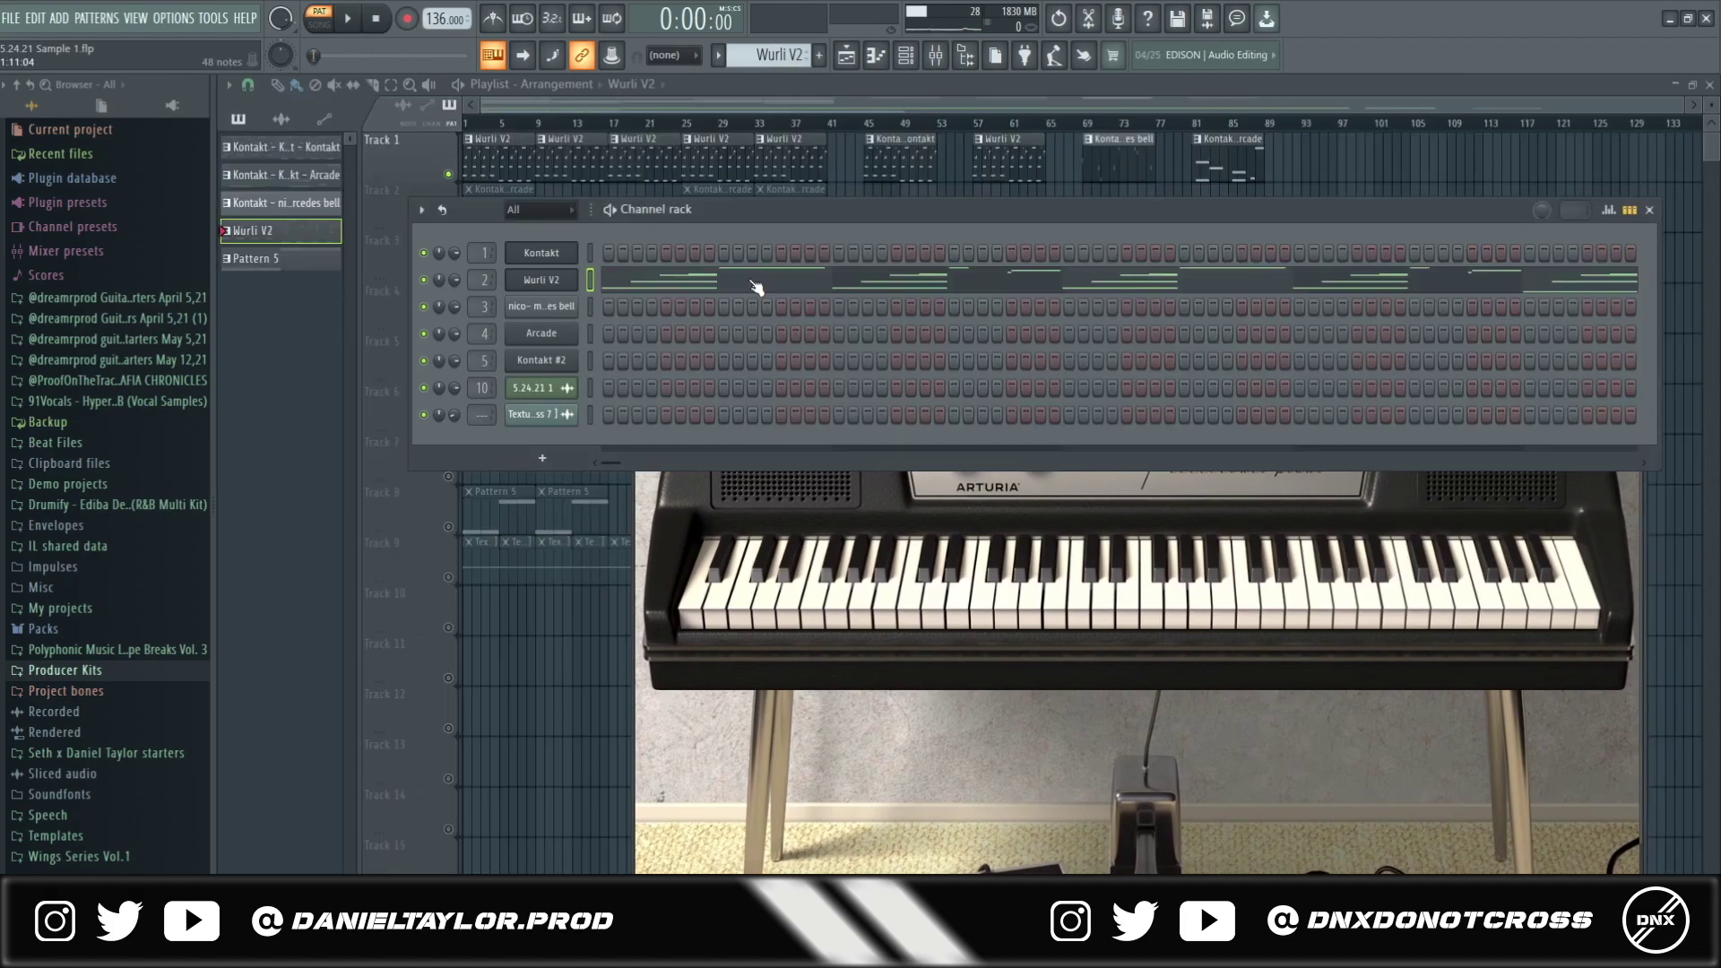
# - View the Wurli V2 notes, then open the HalfTime effect on Mixer Insert 2
pyautogui.click(756, 285)
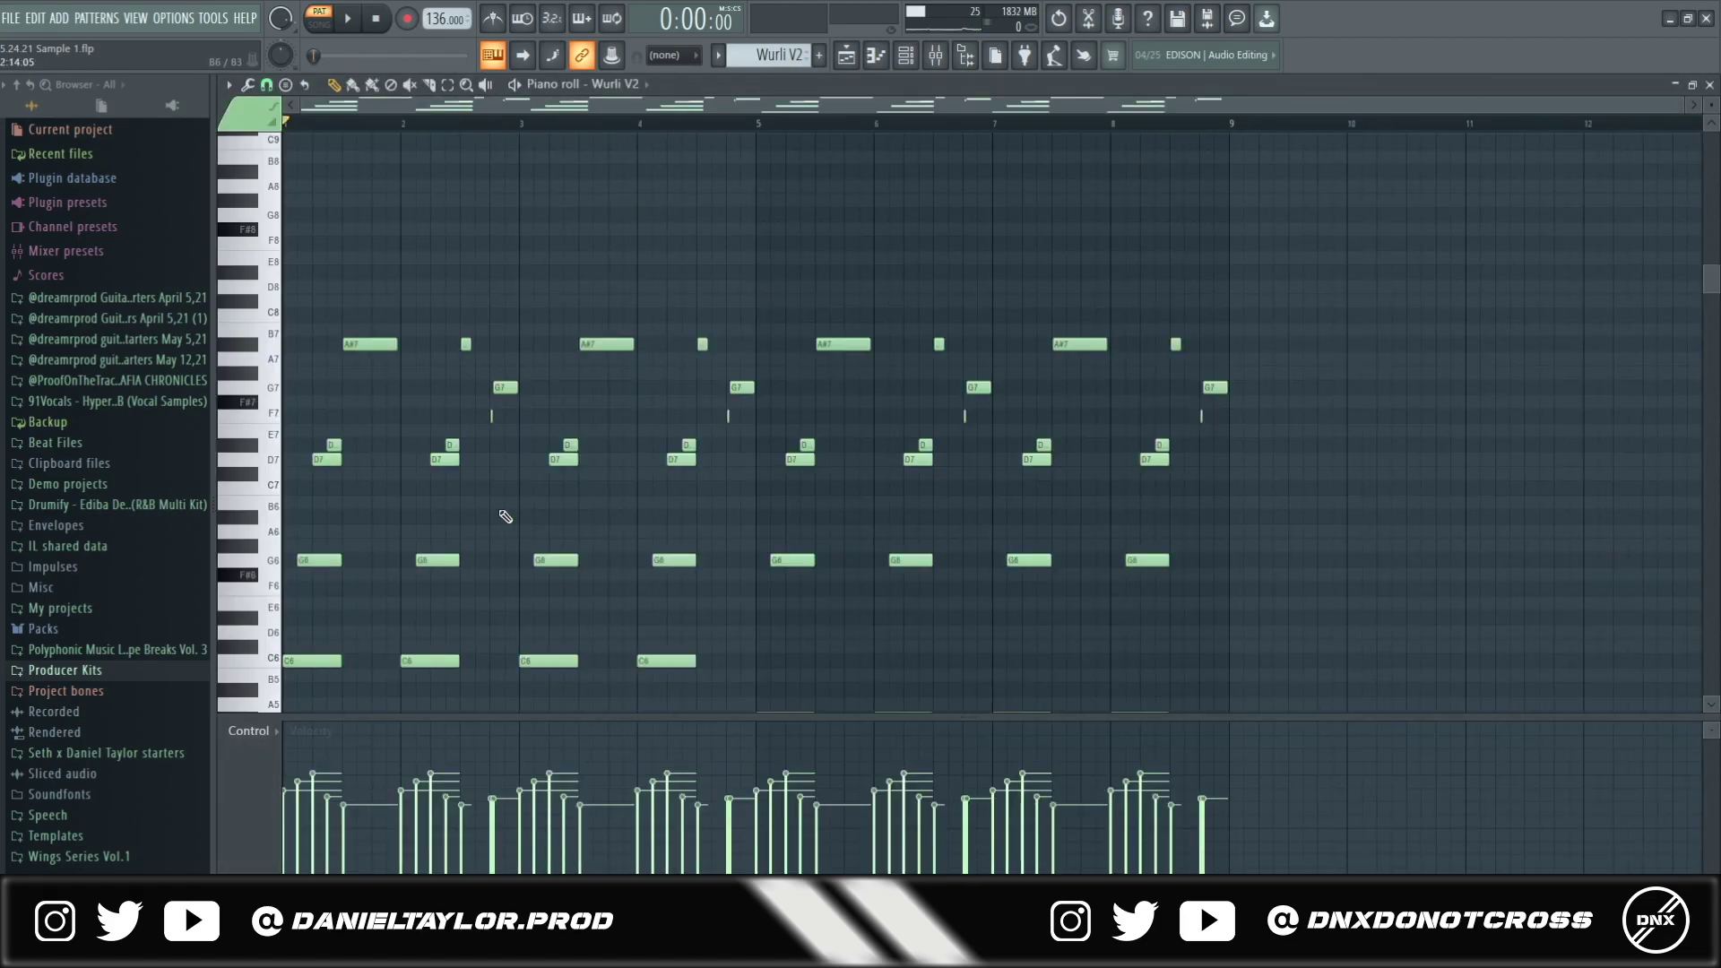
pyautogui.scroll(-4, 499, 514)
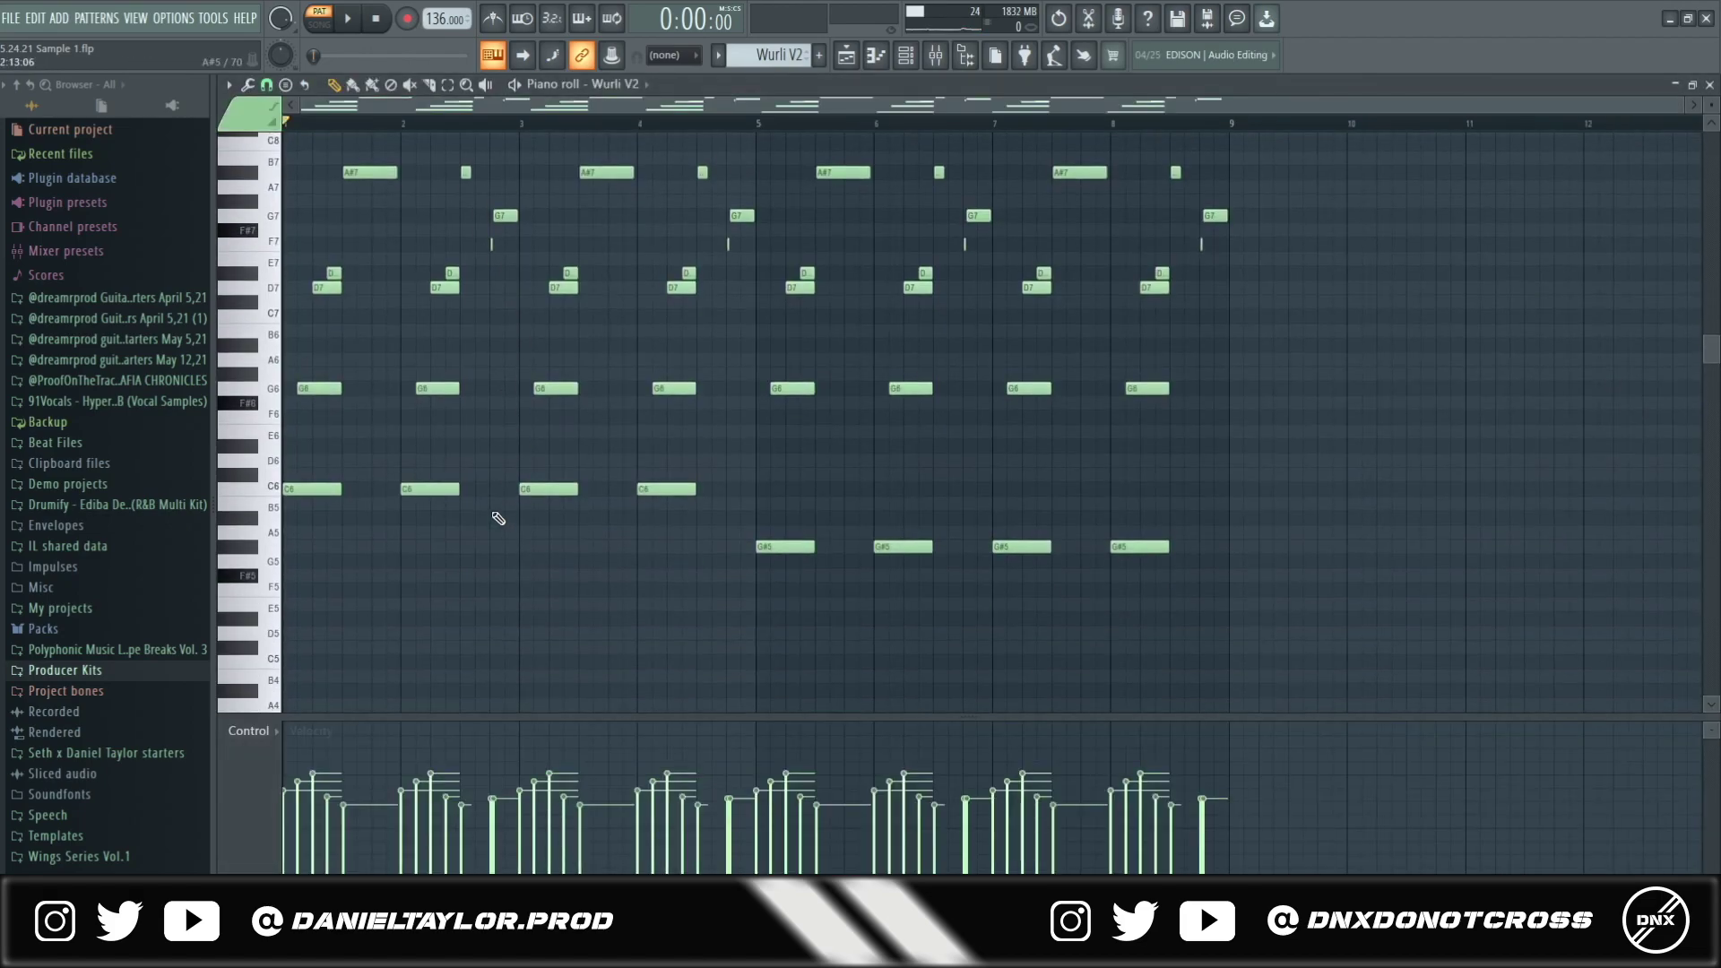
pyautogui.scroll(3, 623, 561)
pyautogui.click(941, 59)
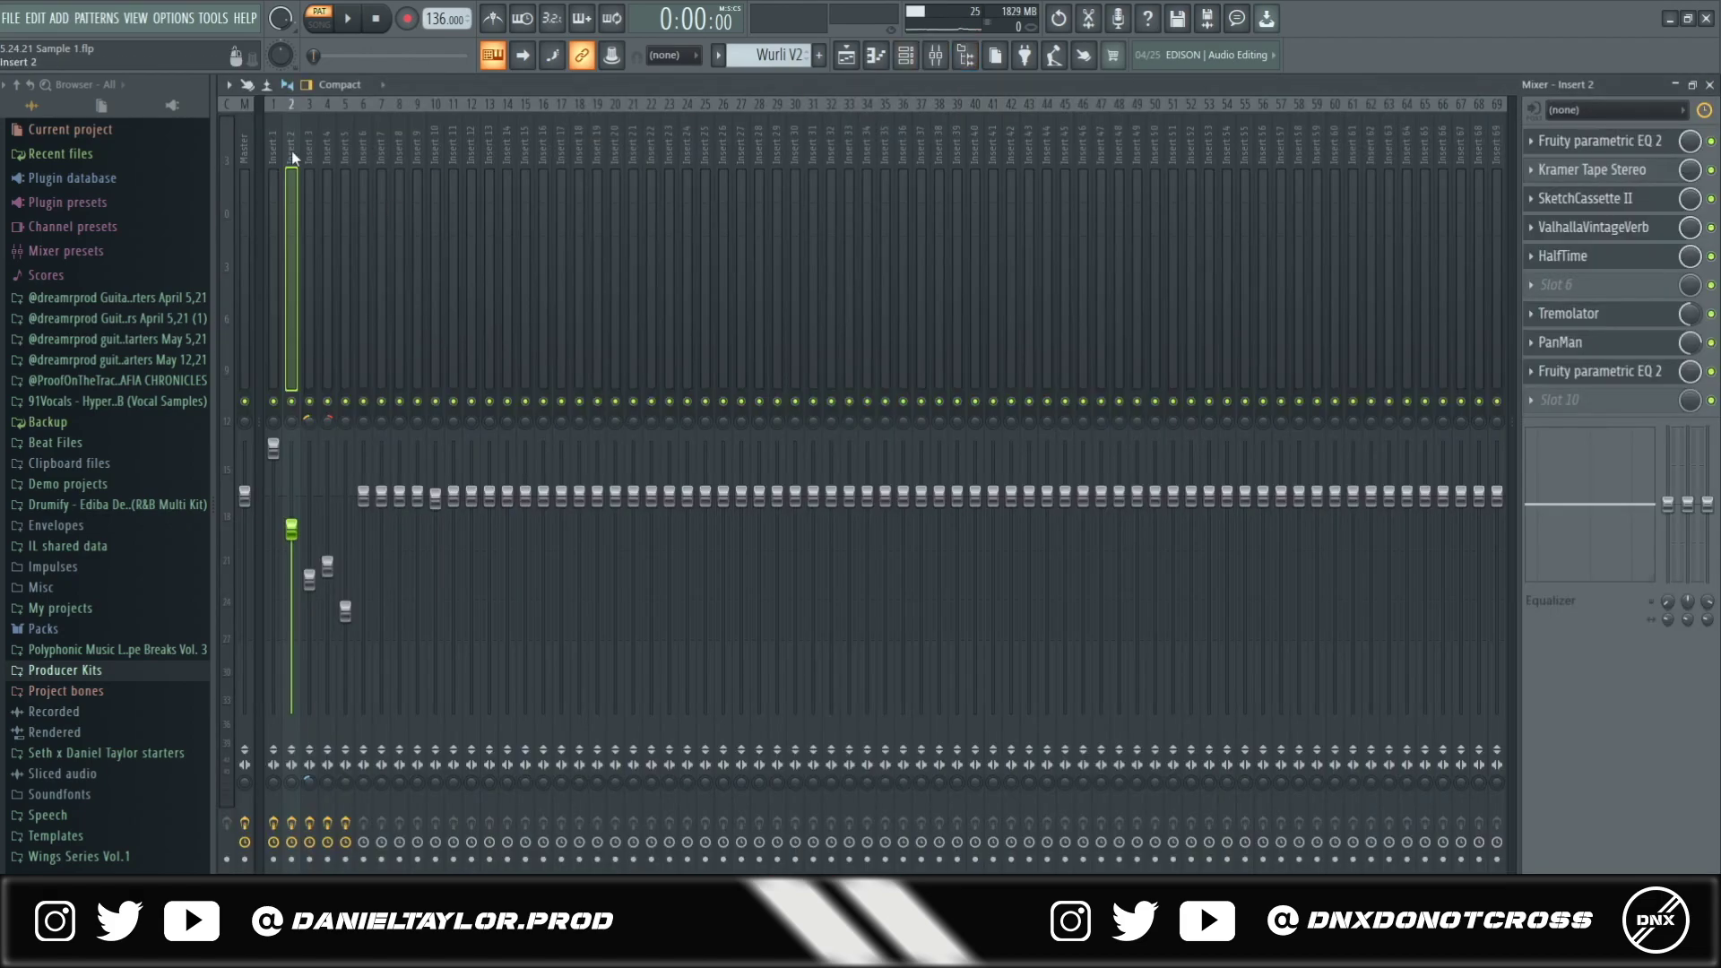
pyautogui.click(1634, 260)
# - Reopen the Wurli V2 piano roll and play its eight-bar repeating chord pattern
pyautogui.click(903, 55)
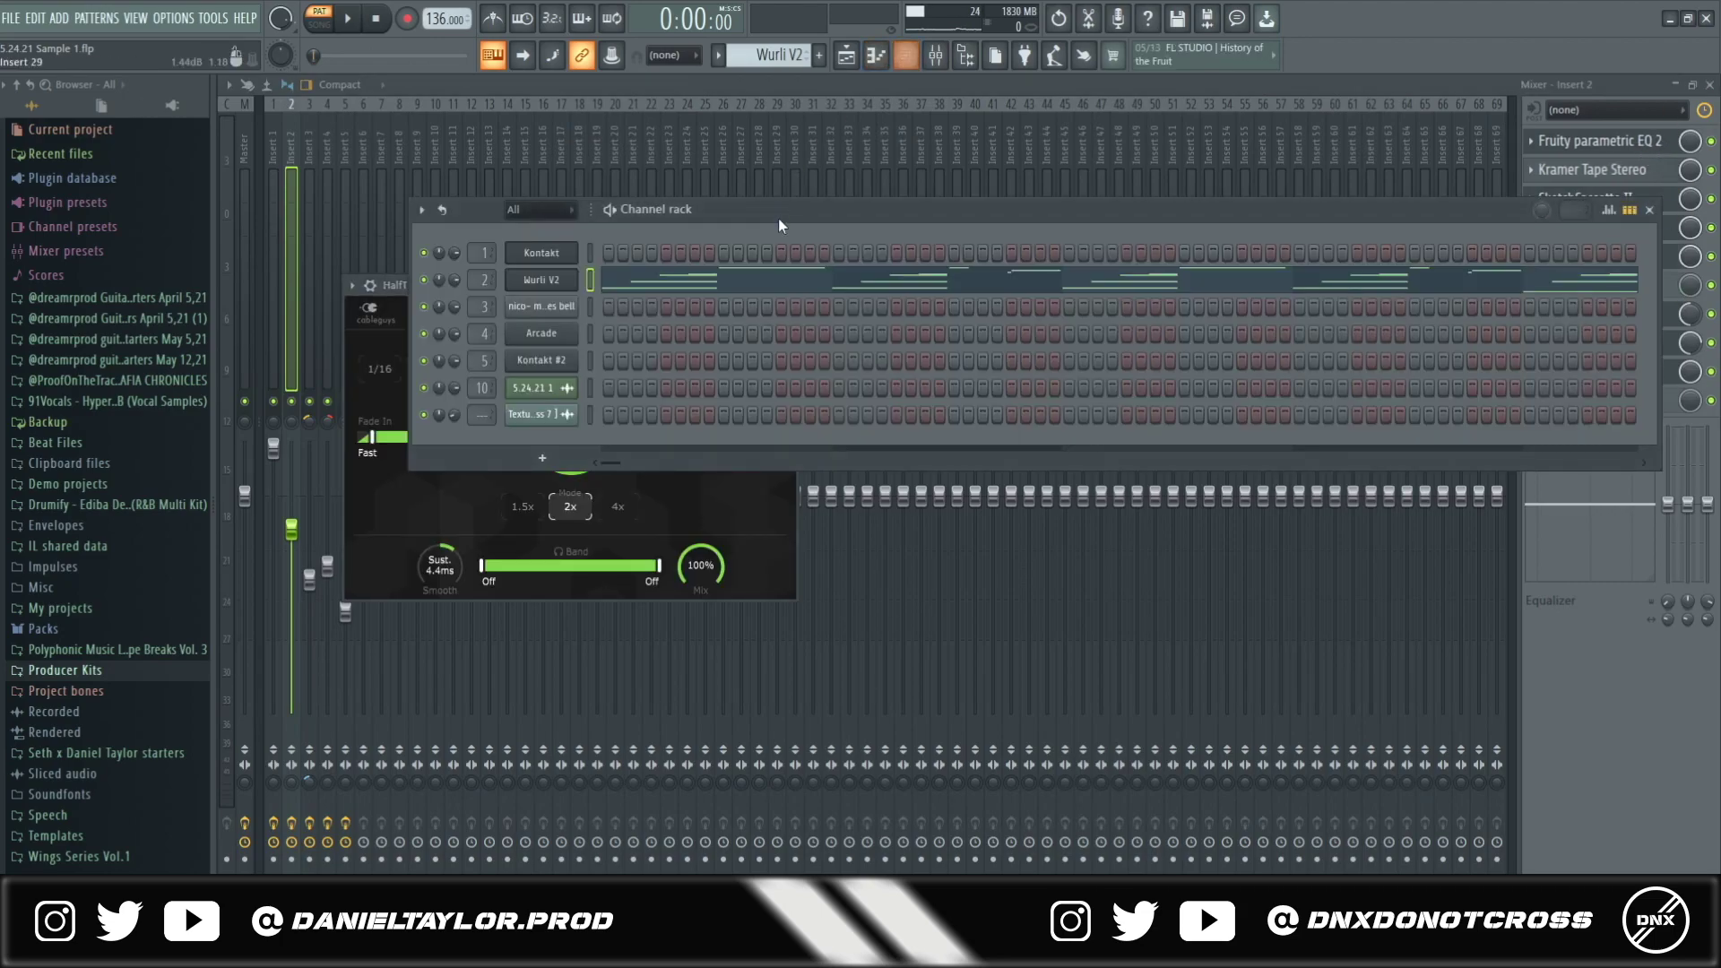
pyautogui.click(796, 293)
pyautogui.scroll(-2, 696, 543)
pyautogui.press('space')
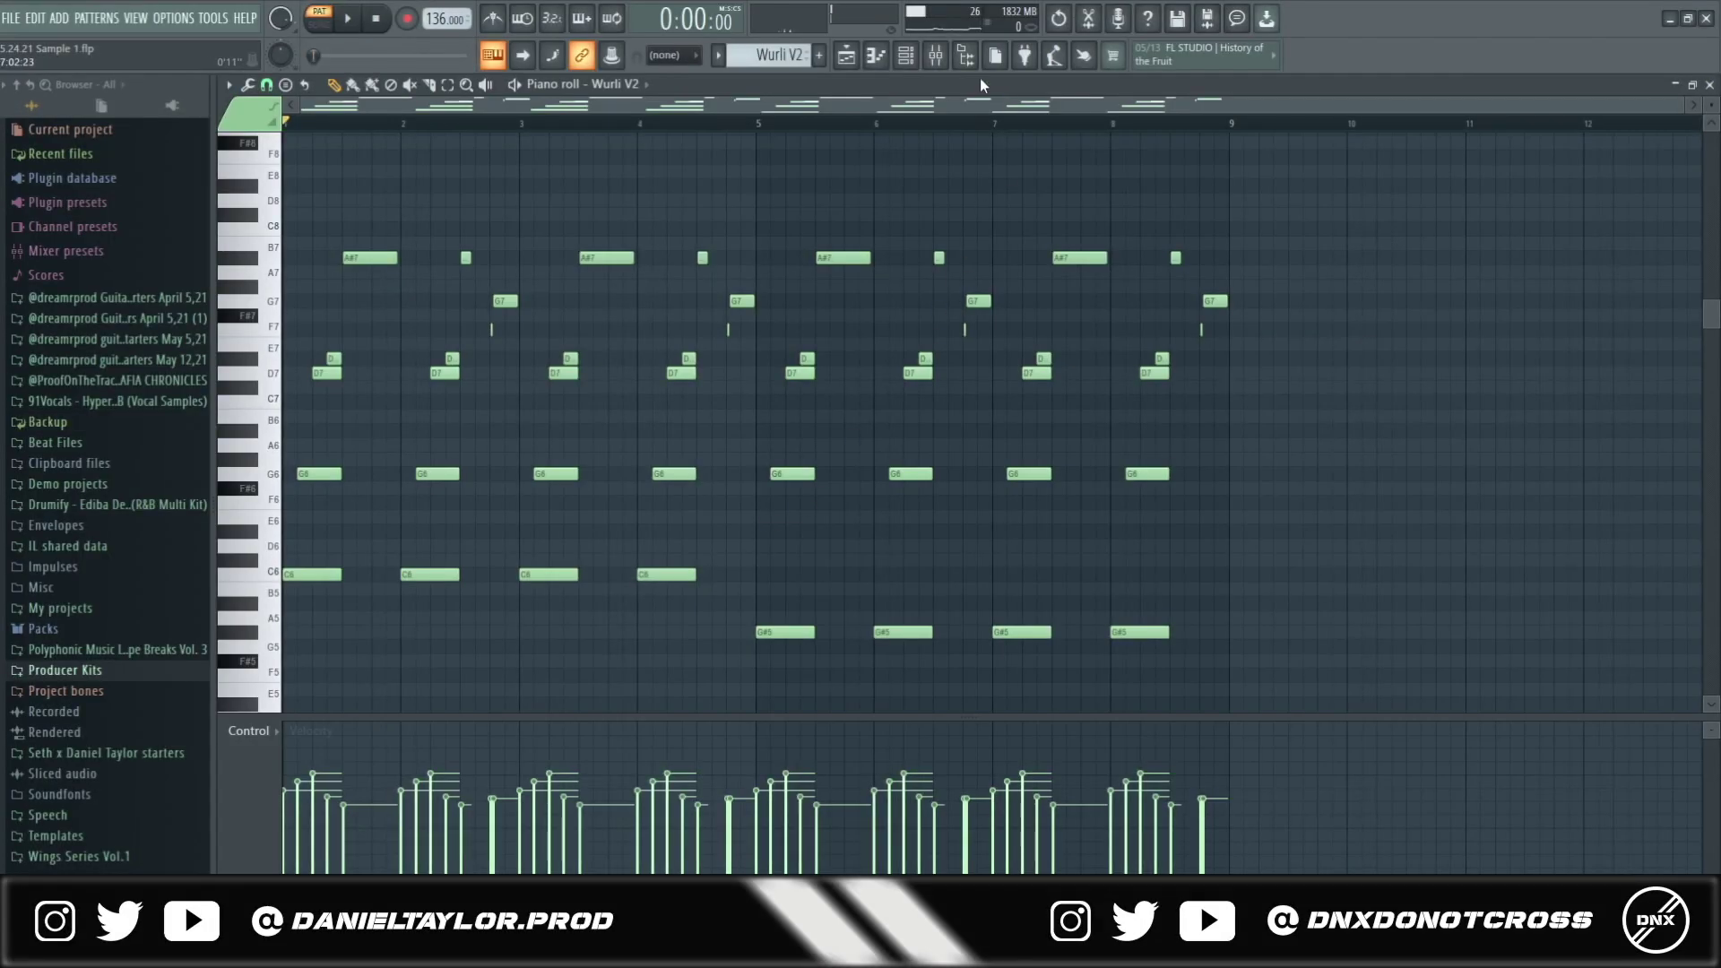
# - Step through Insert 2's effects: EQ, Kramer Tape, SketchCassette II, ValhallaVintageVerb, HalfTime, Tremolator, PanMan, EQ
pyautogui.click(935, 54)
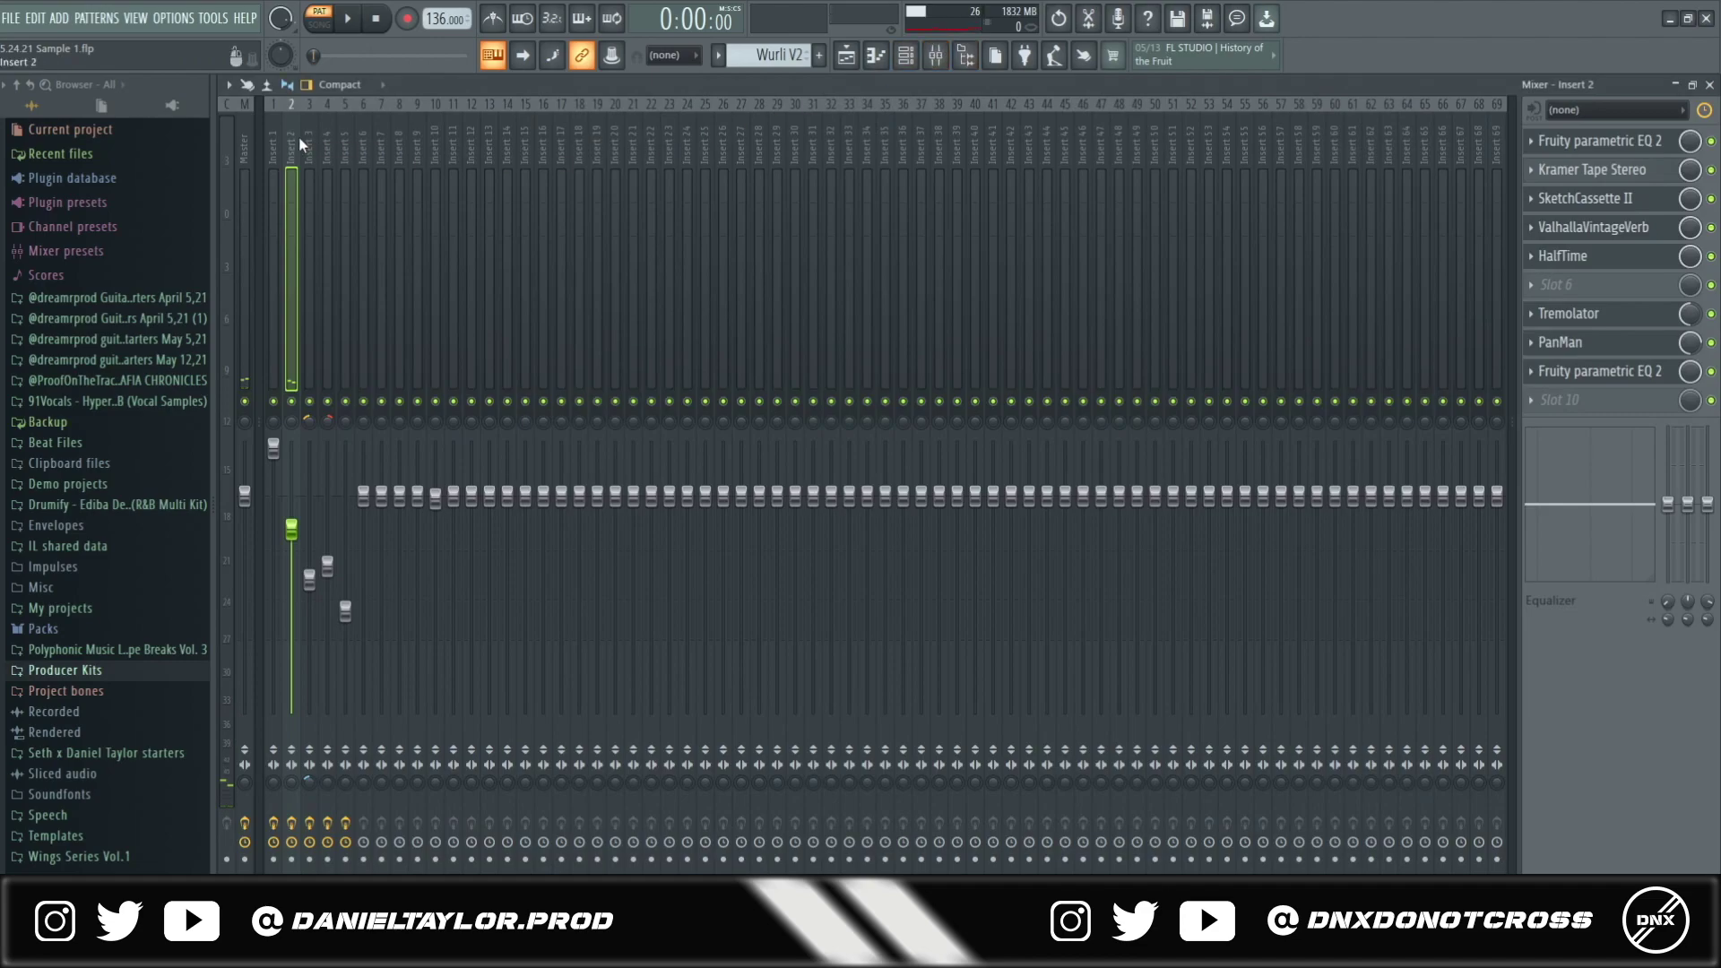
pyautogui.click(1595, 141)
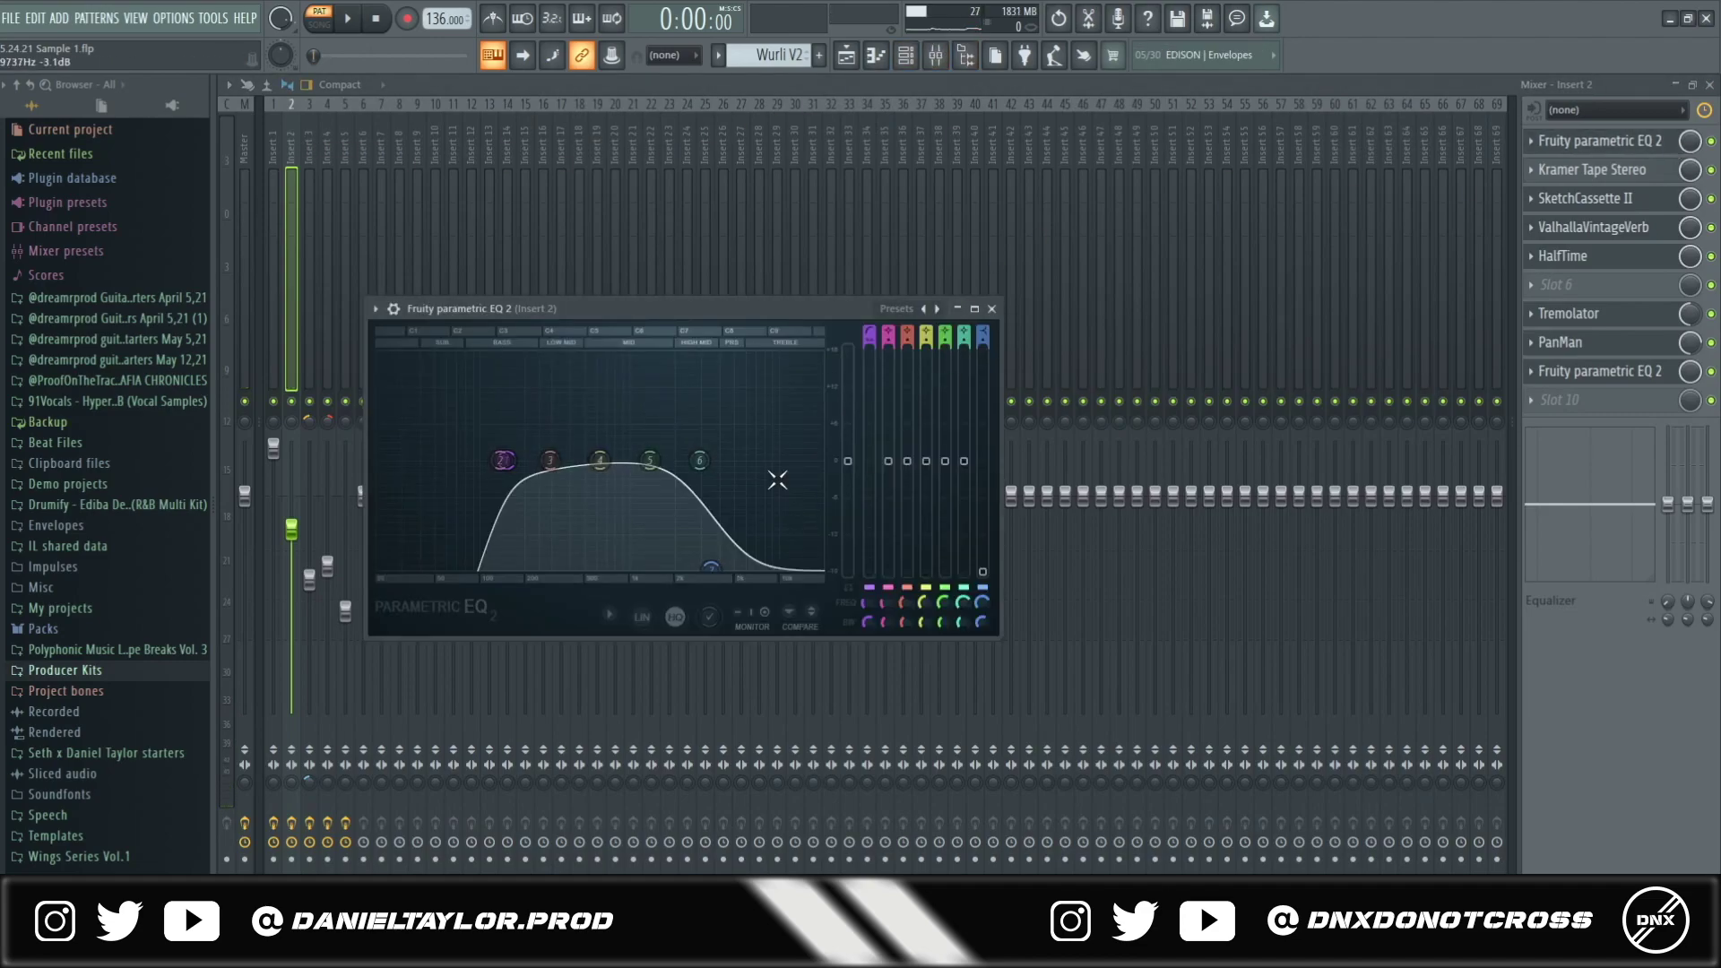
pyautogui.click(1596, 170)
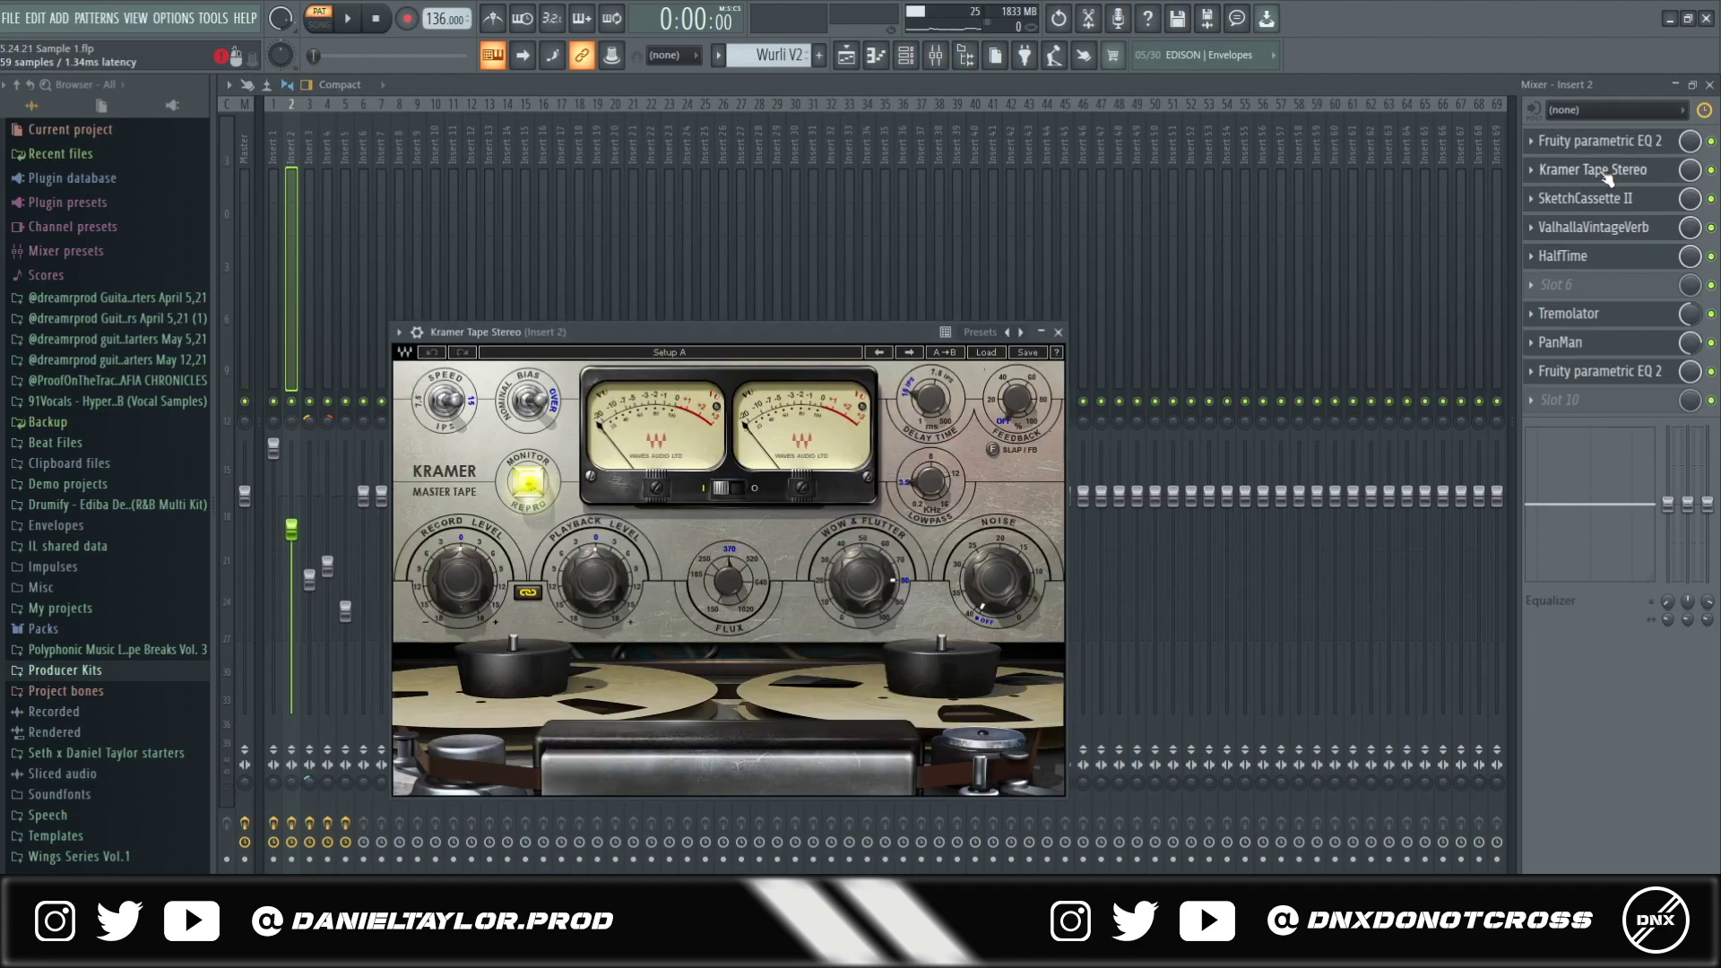
pyautogui.moveTo(968, 330); pyautogui.dragTo(1176, 182)
pyautogui.click(1609, 198)
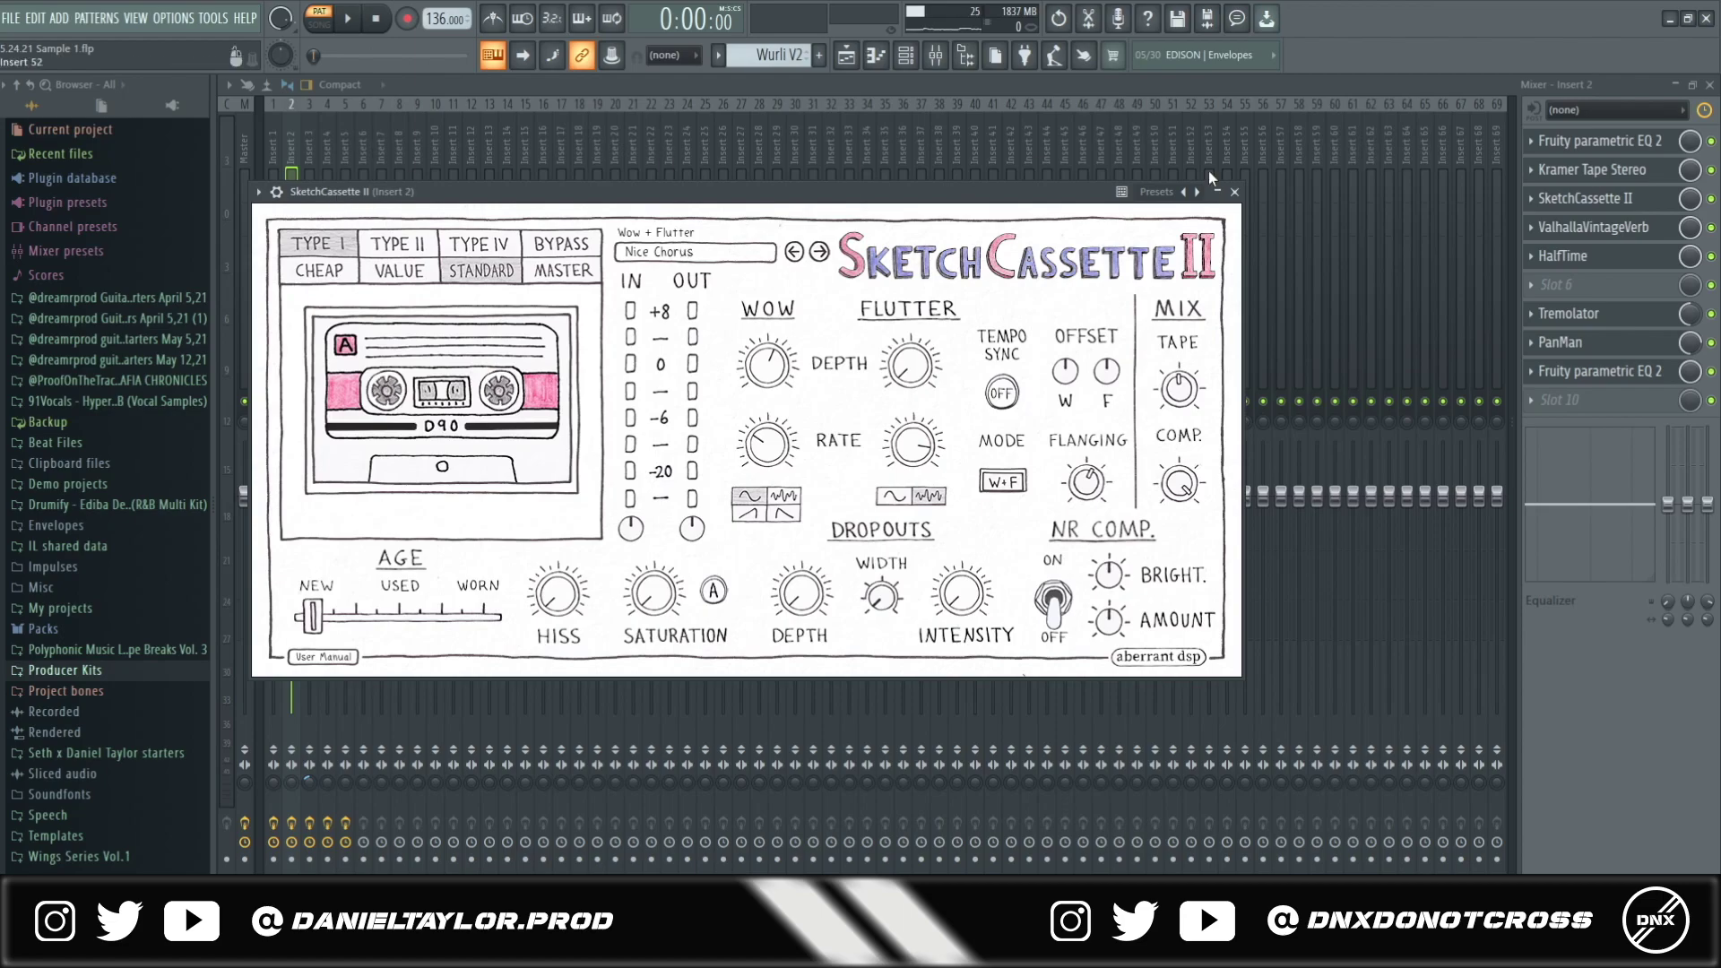
pyautogui.click(1593, 227)
pyautogui.click(1563, 256)
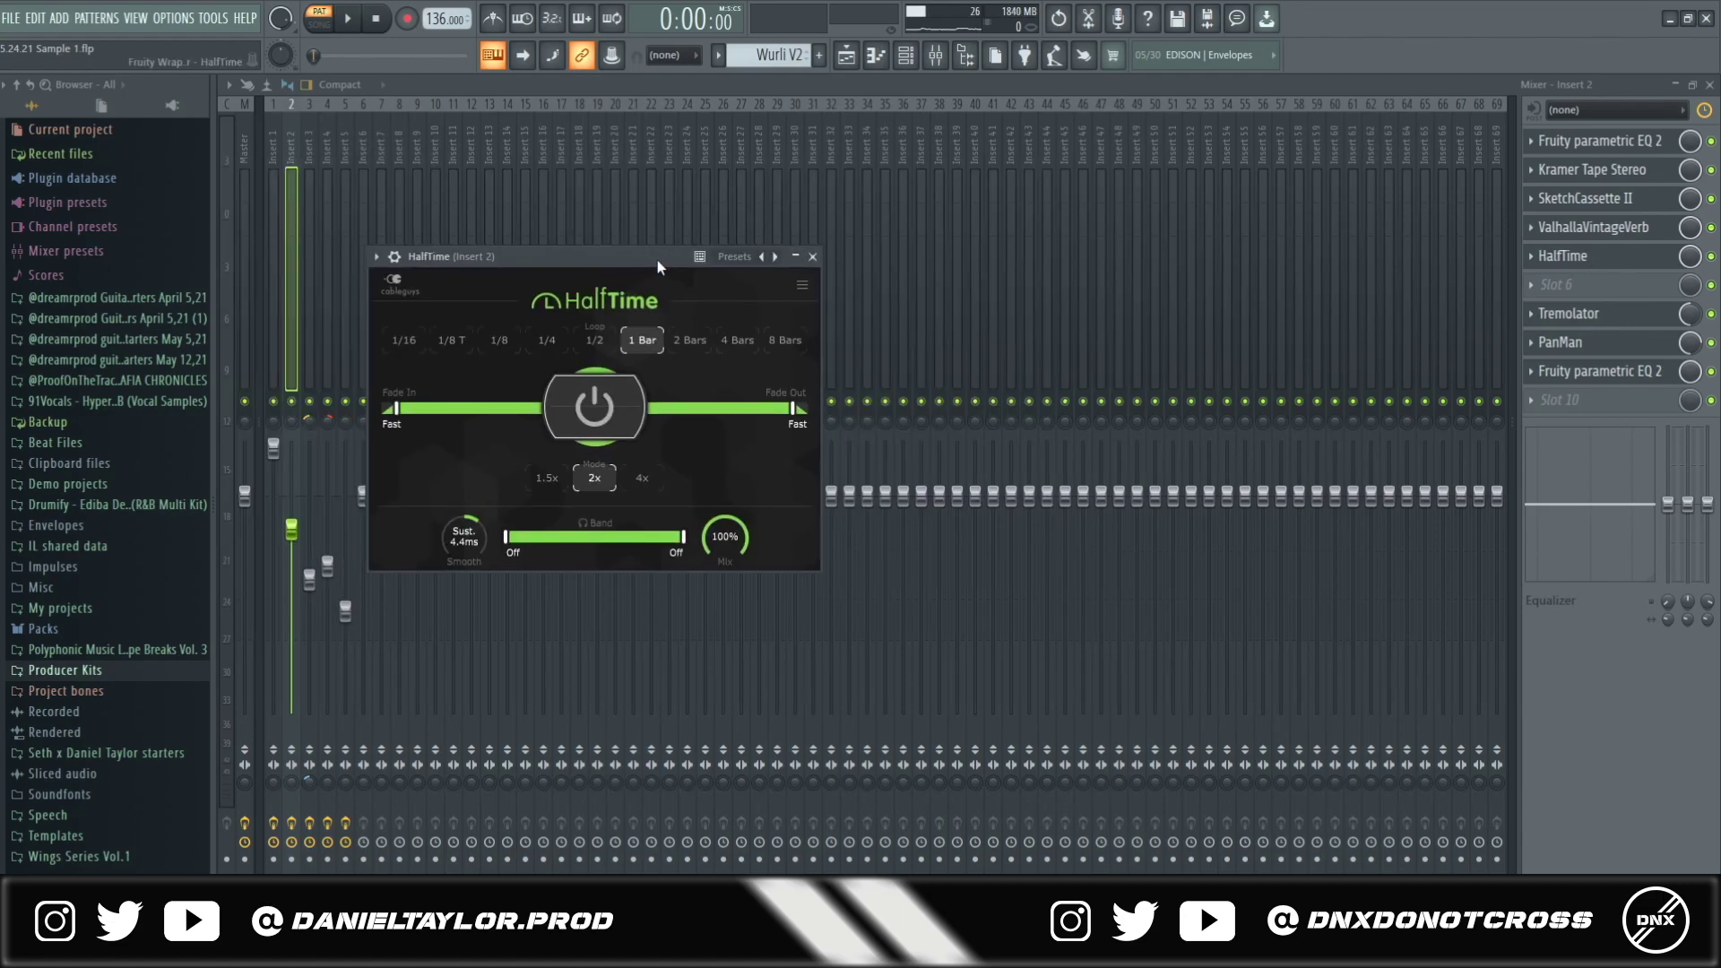
pyautogui.click(1602, 313)
pyautogui.click(1588, 343)
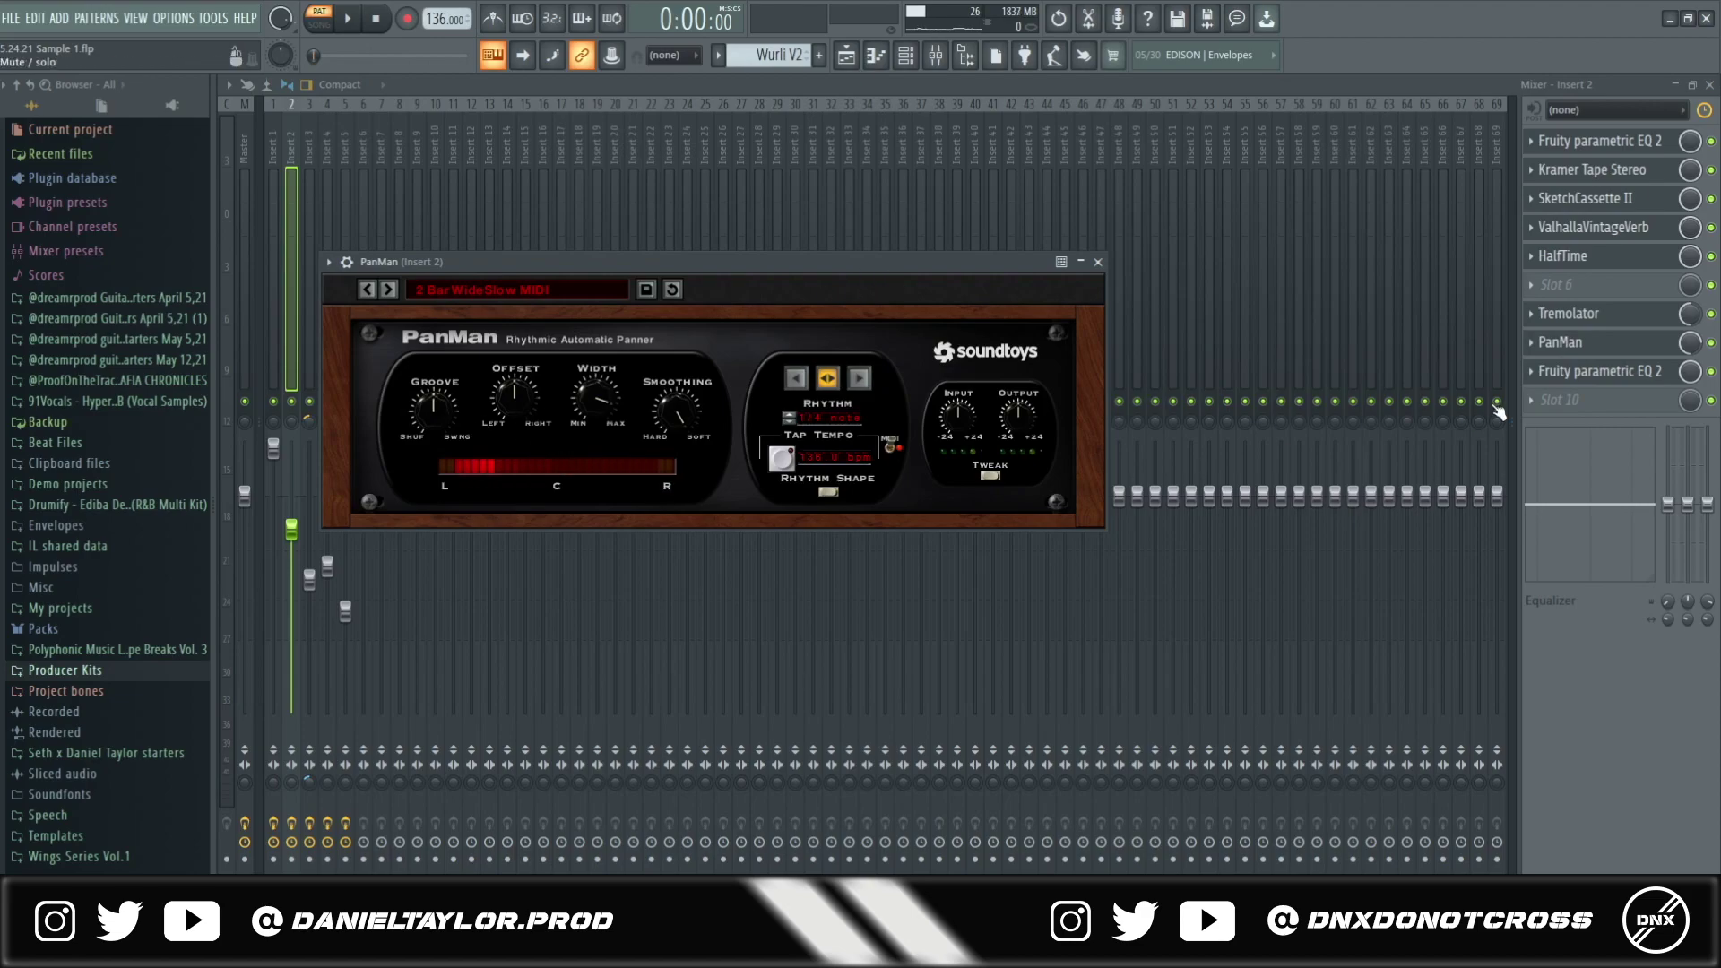
pyautogui.click(1569, 372)
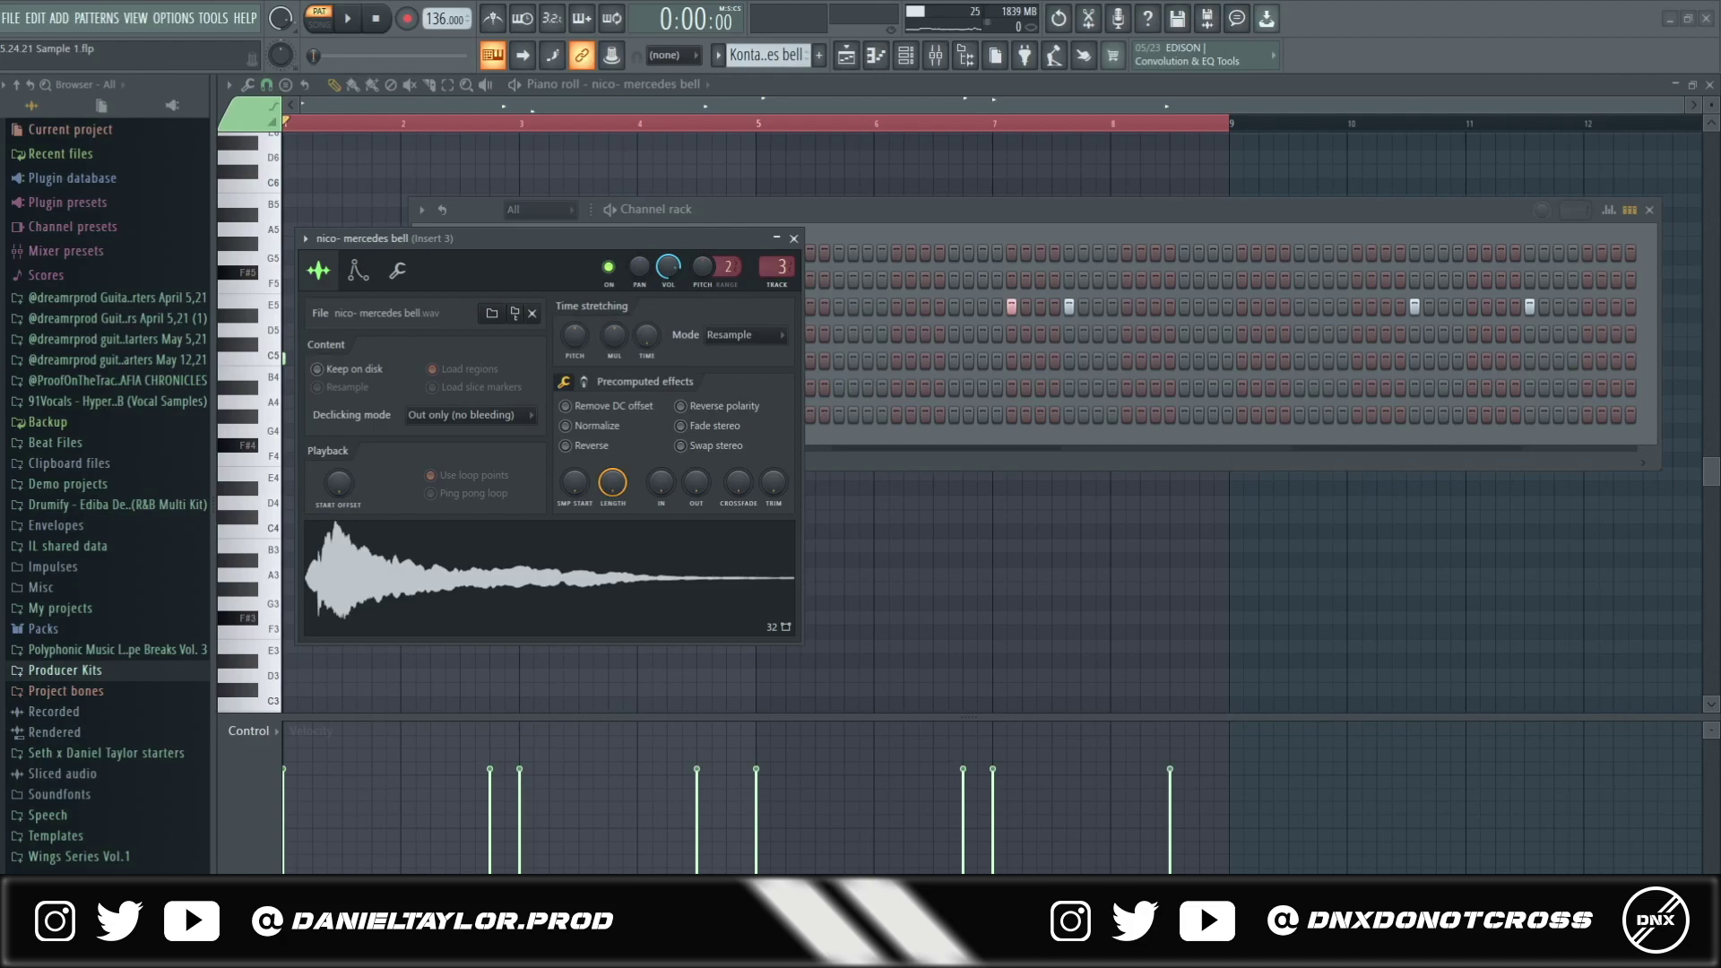
# - Open the mercedes bell's notes and its sampler settings, showing the volume envelope
pyautogui.press('F6')
pyautogui.press('F5')
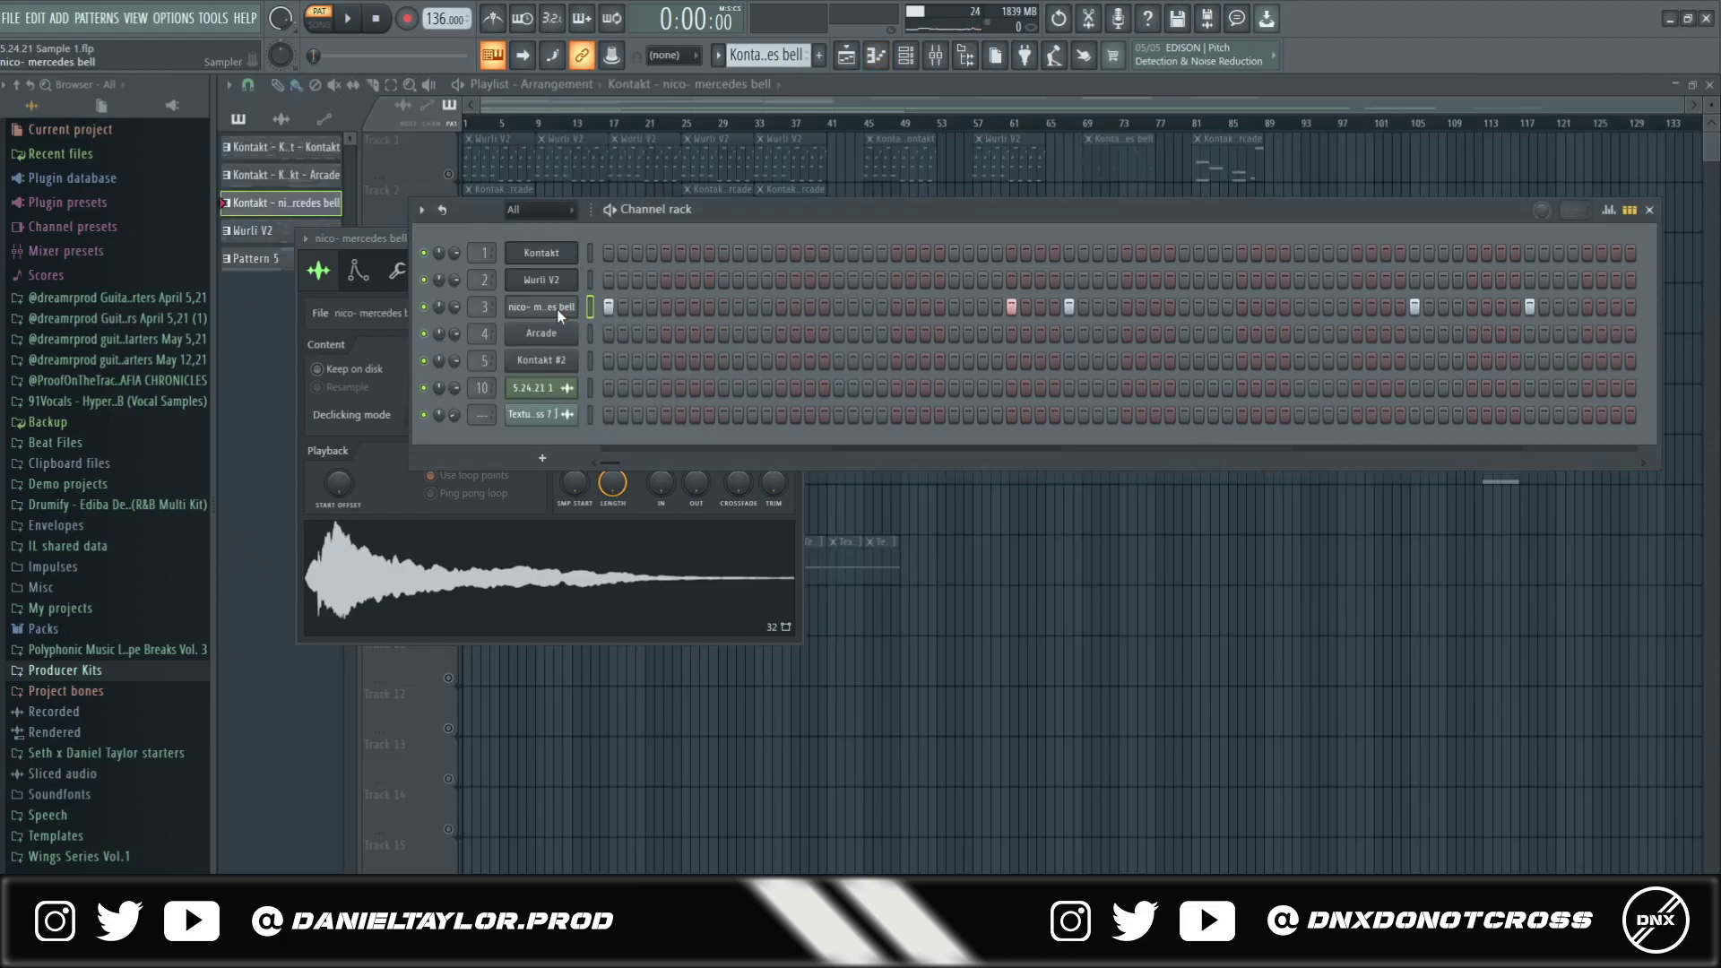
pyautogui.press('F7')
pyautogui.scroll(-1, 842, 444)
pyautogui.scroll(2, 819, 499)
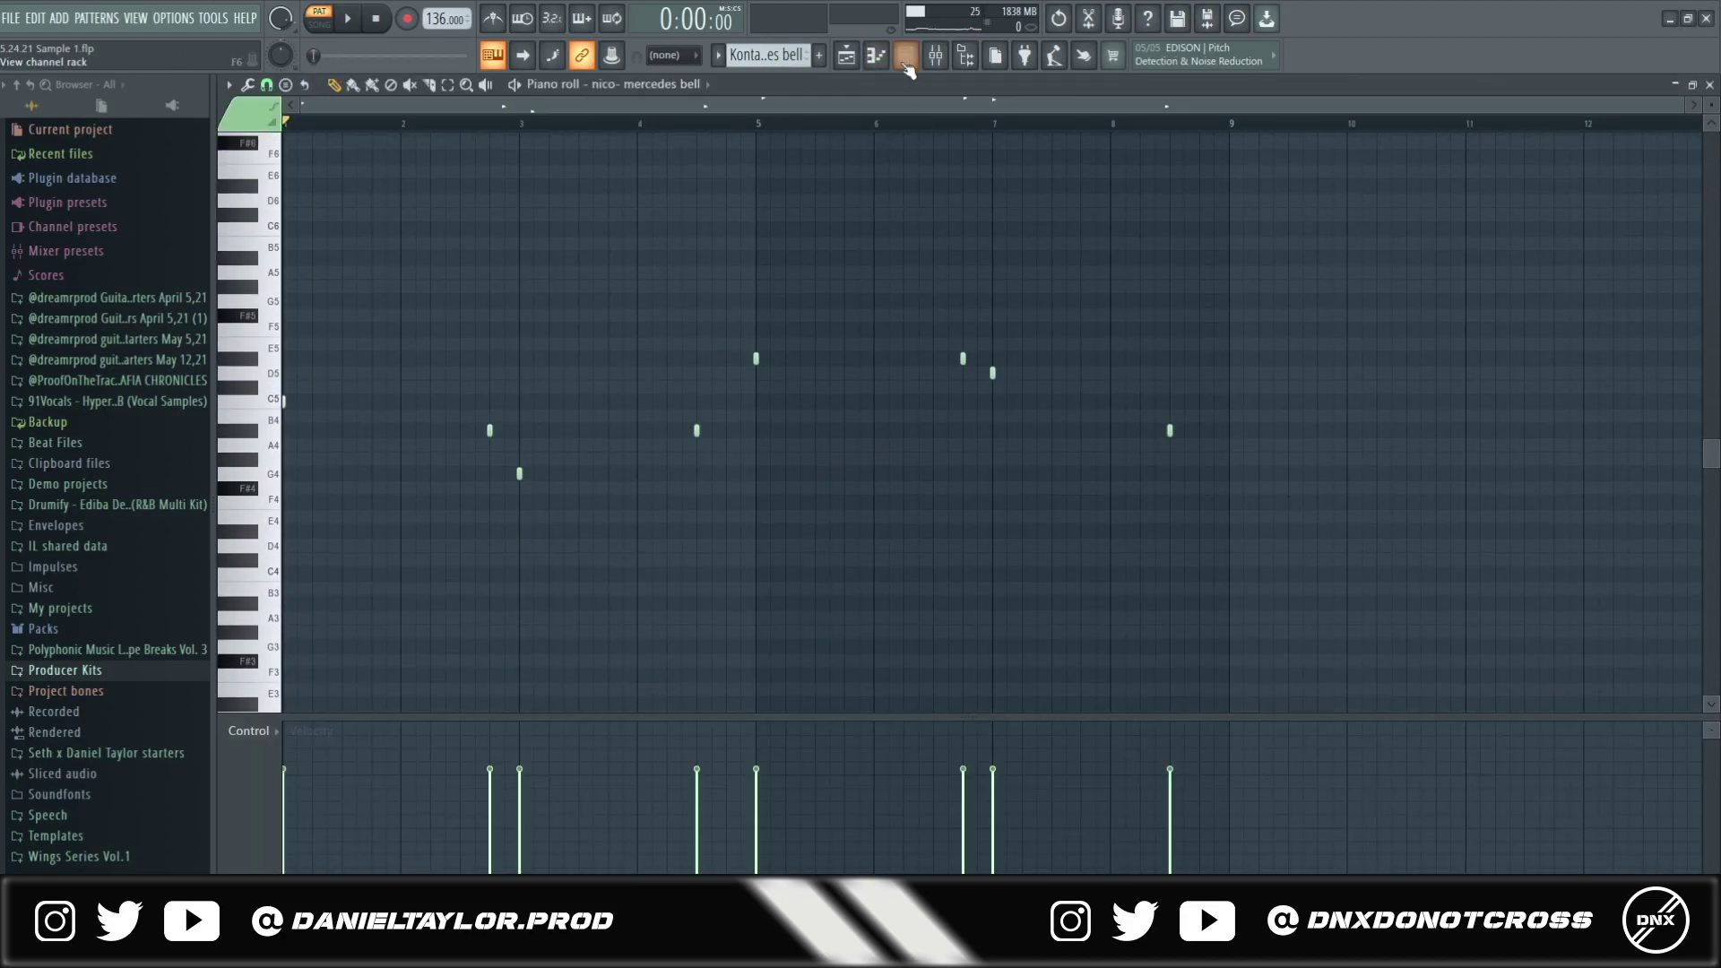
pyautogui.click(905, 55)
pyautogui.click(555, 311)
pyautogui.click(358, 269)
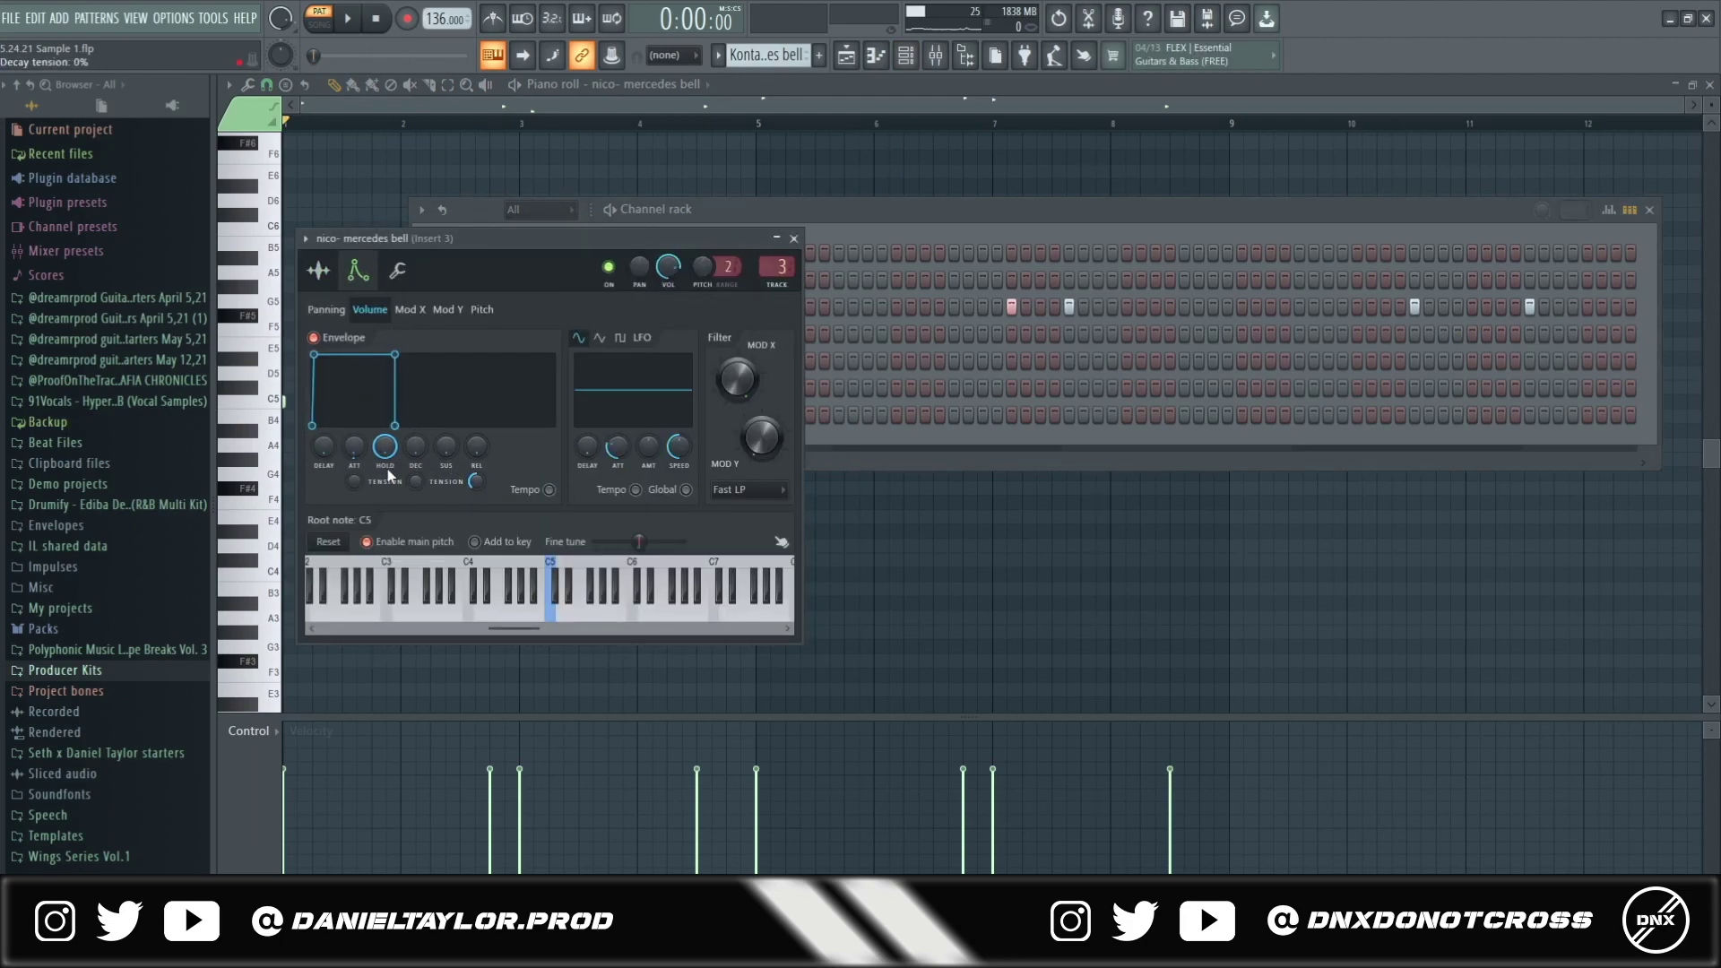
# - Check the bell's mixer insert, then play the bell pattern from its piano roll
pyautogui.press('F9')
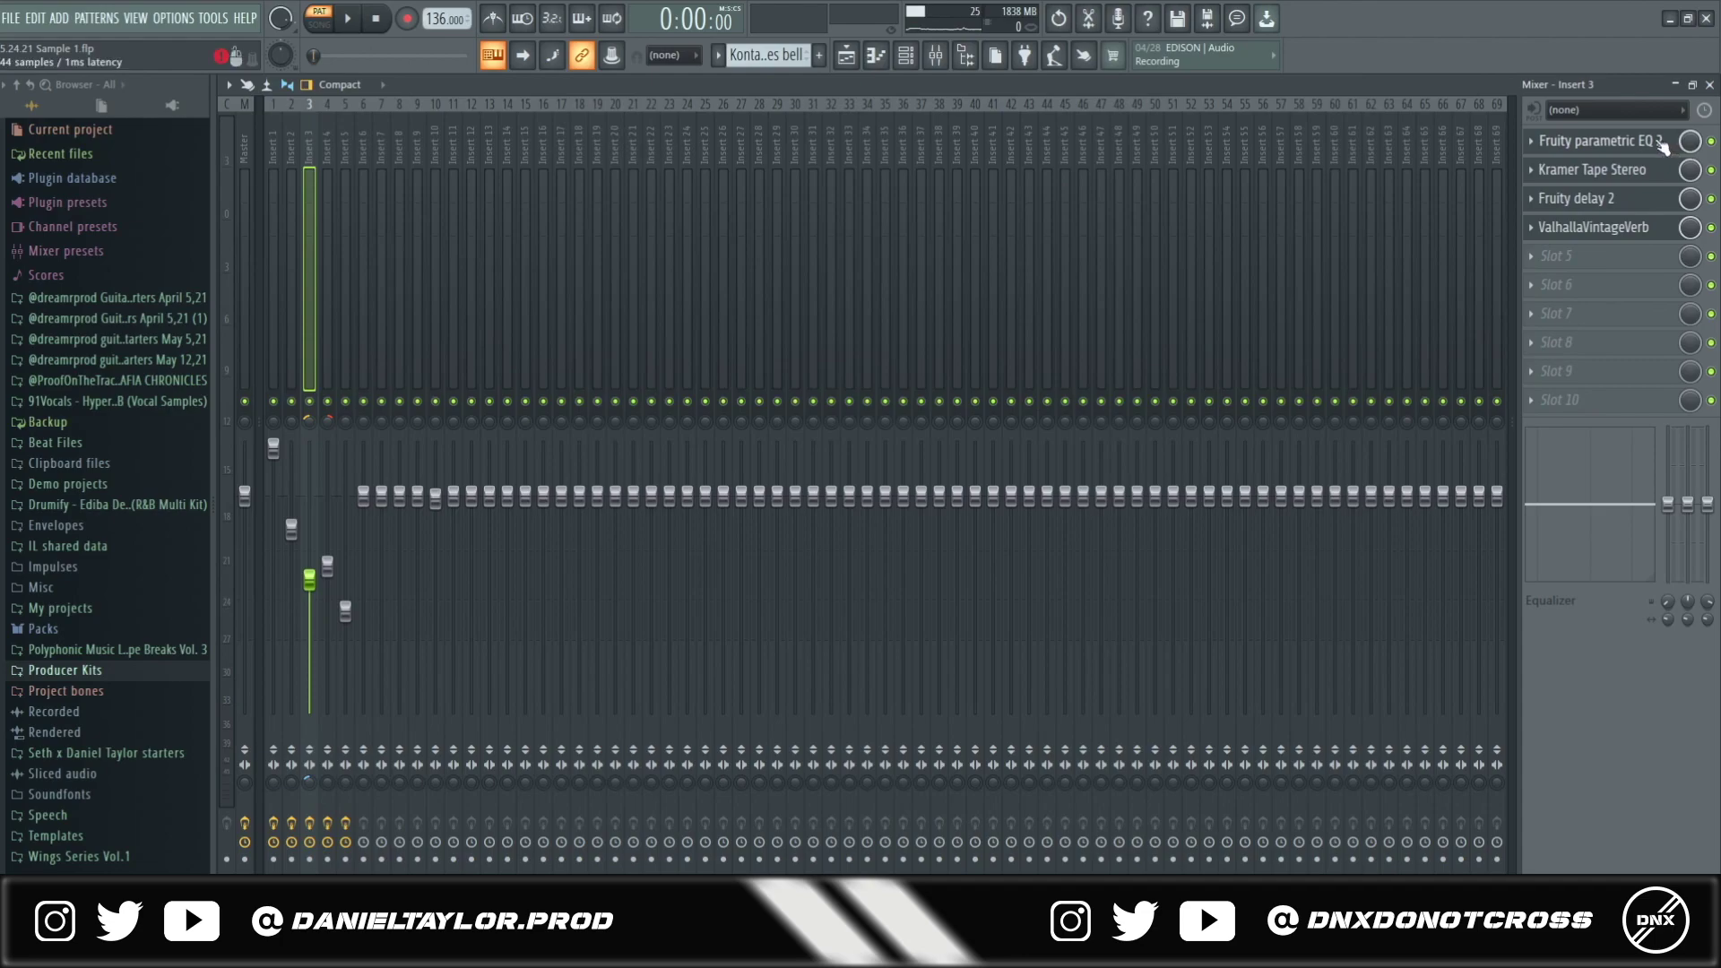
pyautogui.click(905, 54)
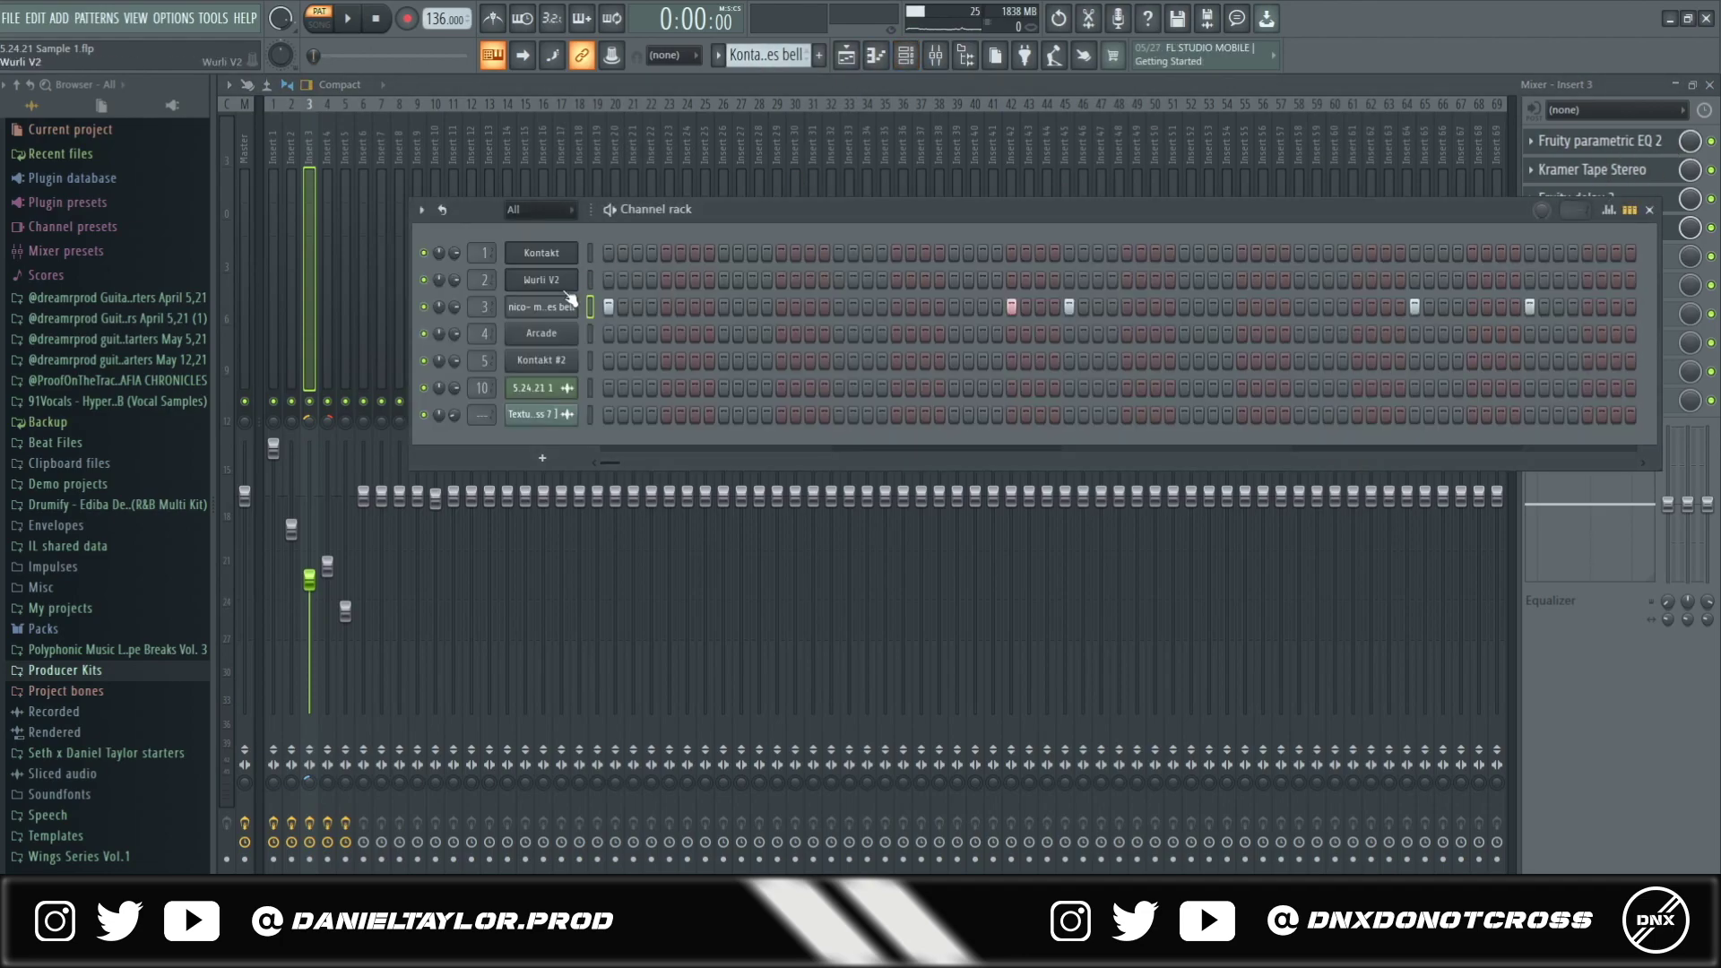
pyautogui.press('F7')
pyautogui.press('space')
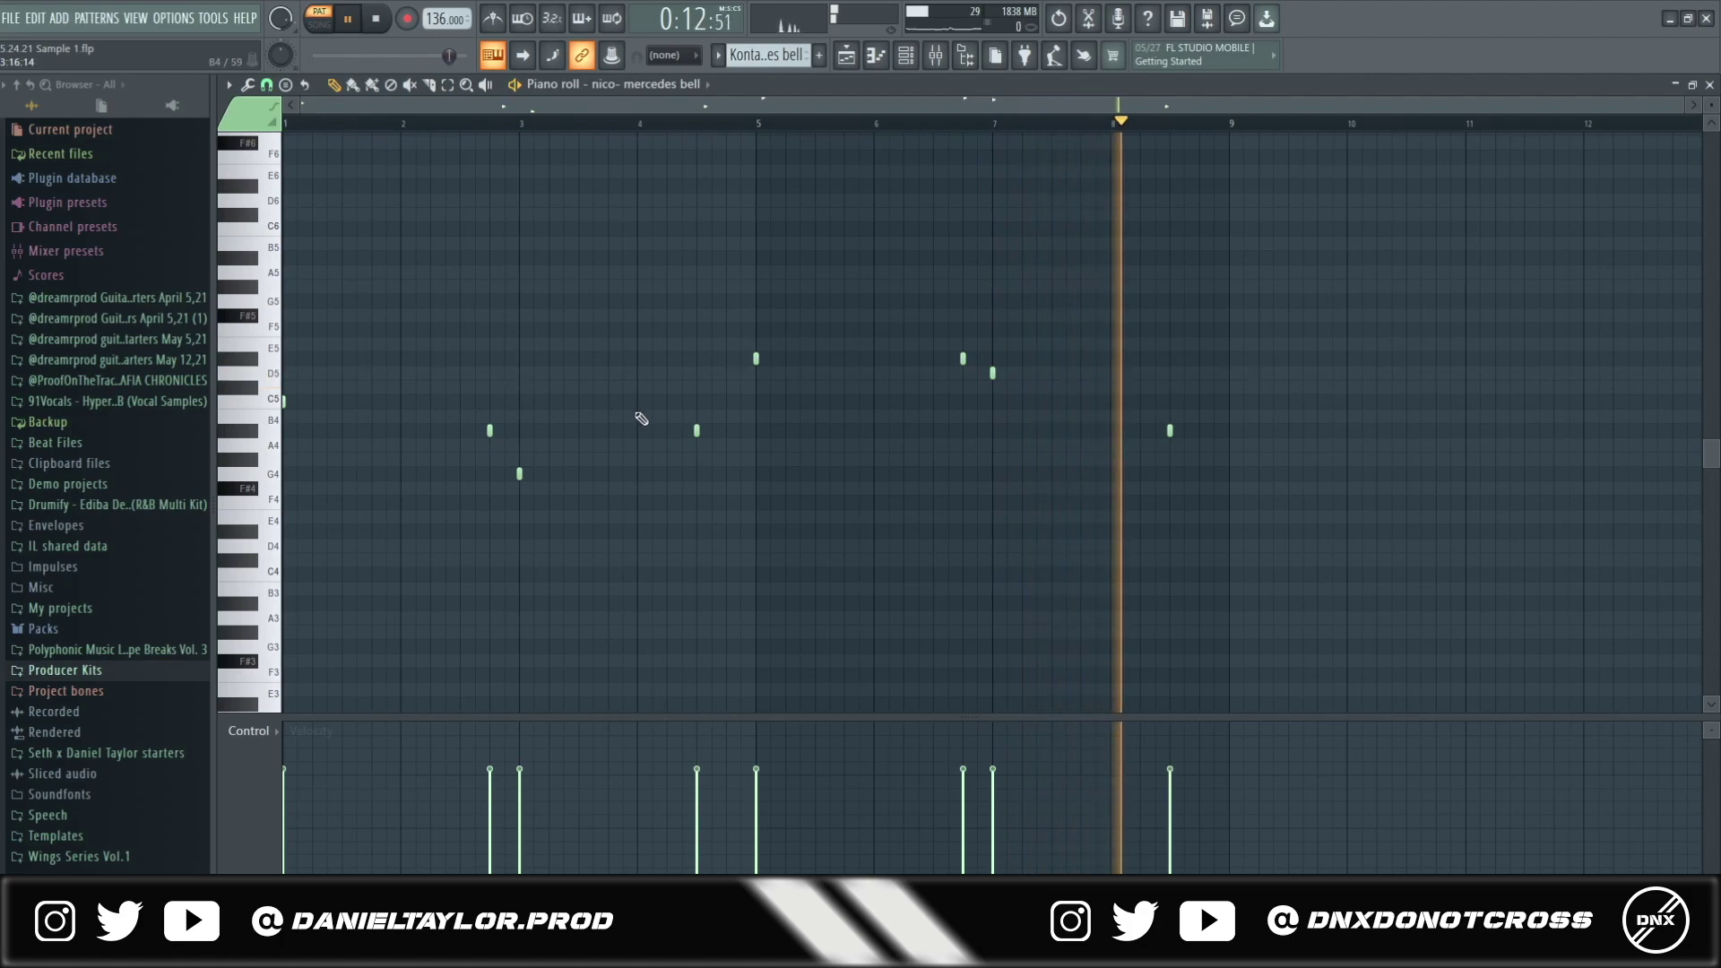
# - Lower the bell EQ high shelf to about 2.7 kHz and check Kramer Tape, Fruity delay 2, ValhallaVintageVerb
pyautogui.click(935, 55)
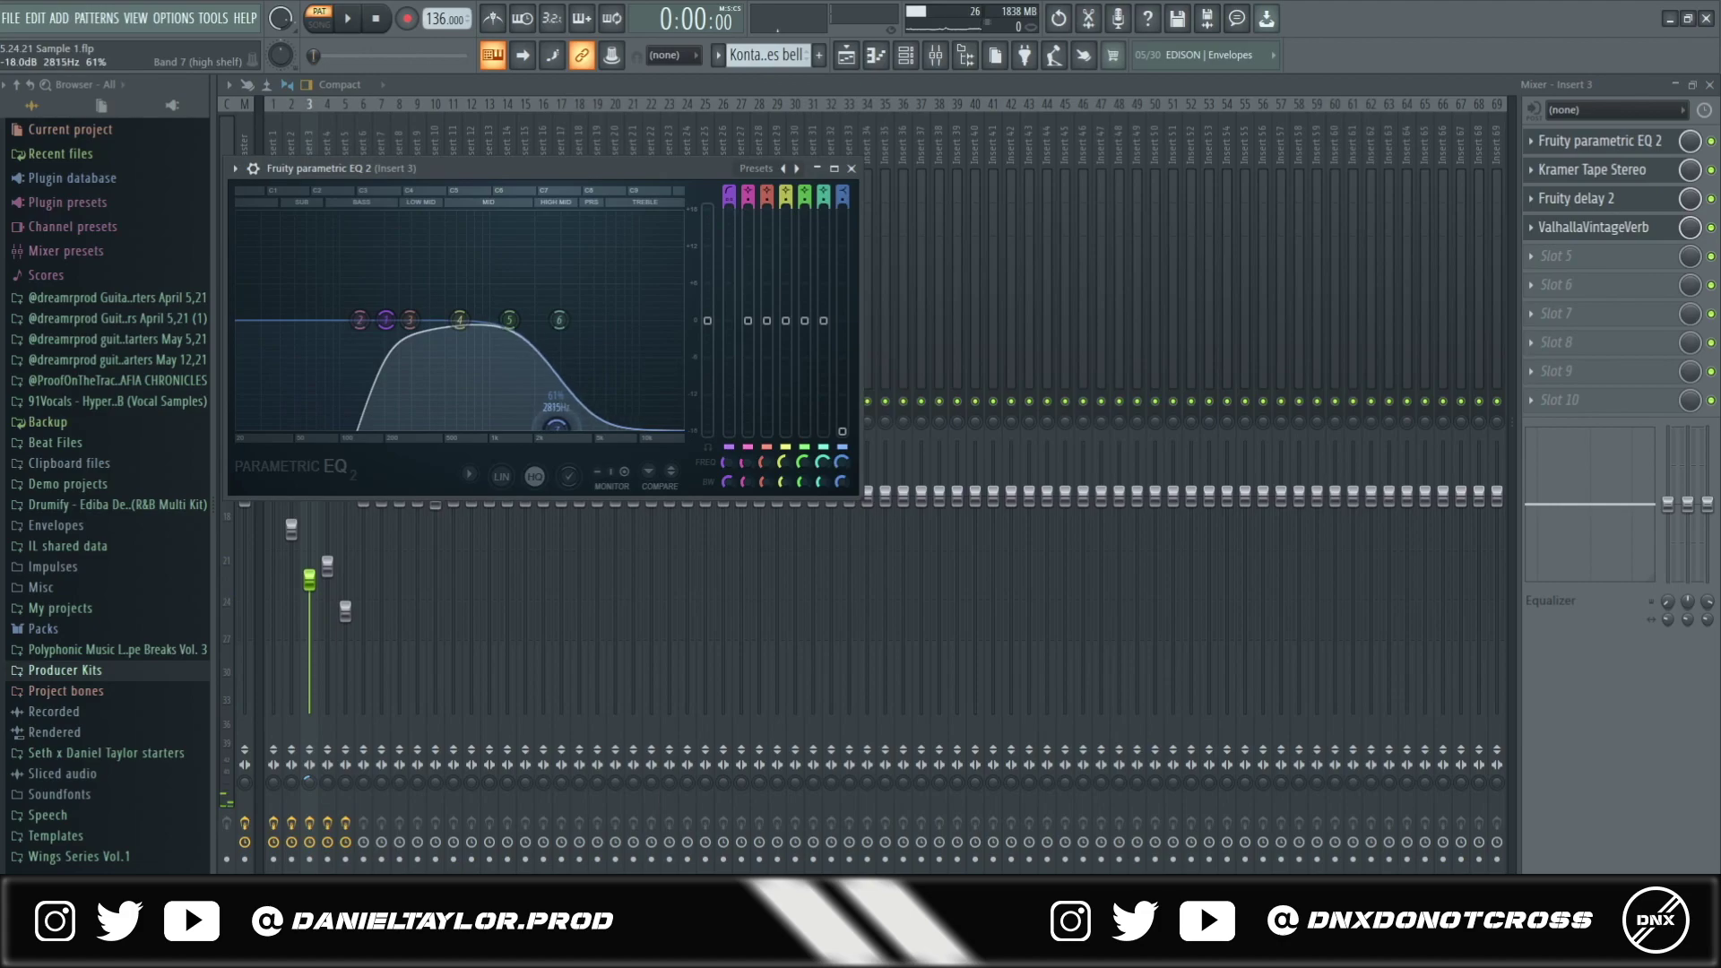
pyautogui.moveTo(555, 427); pyautogui.dragTo(552, 426)
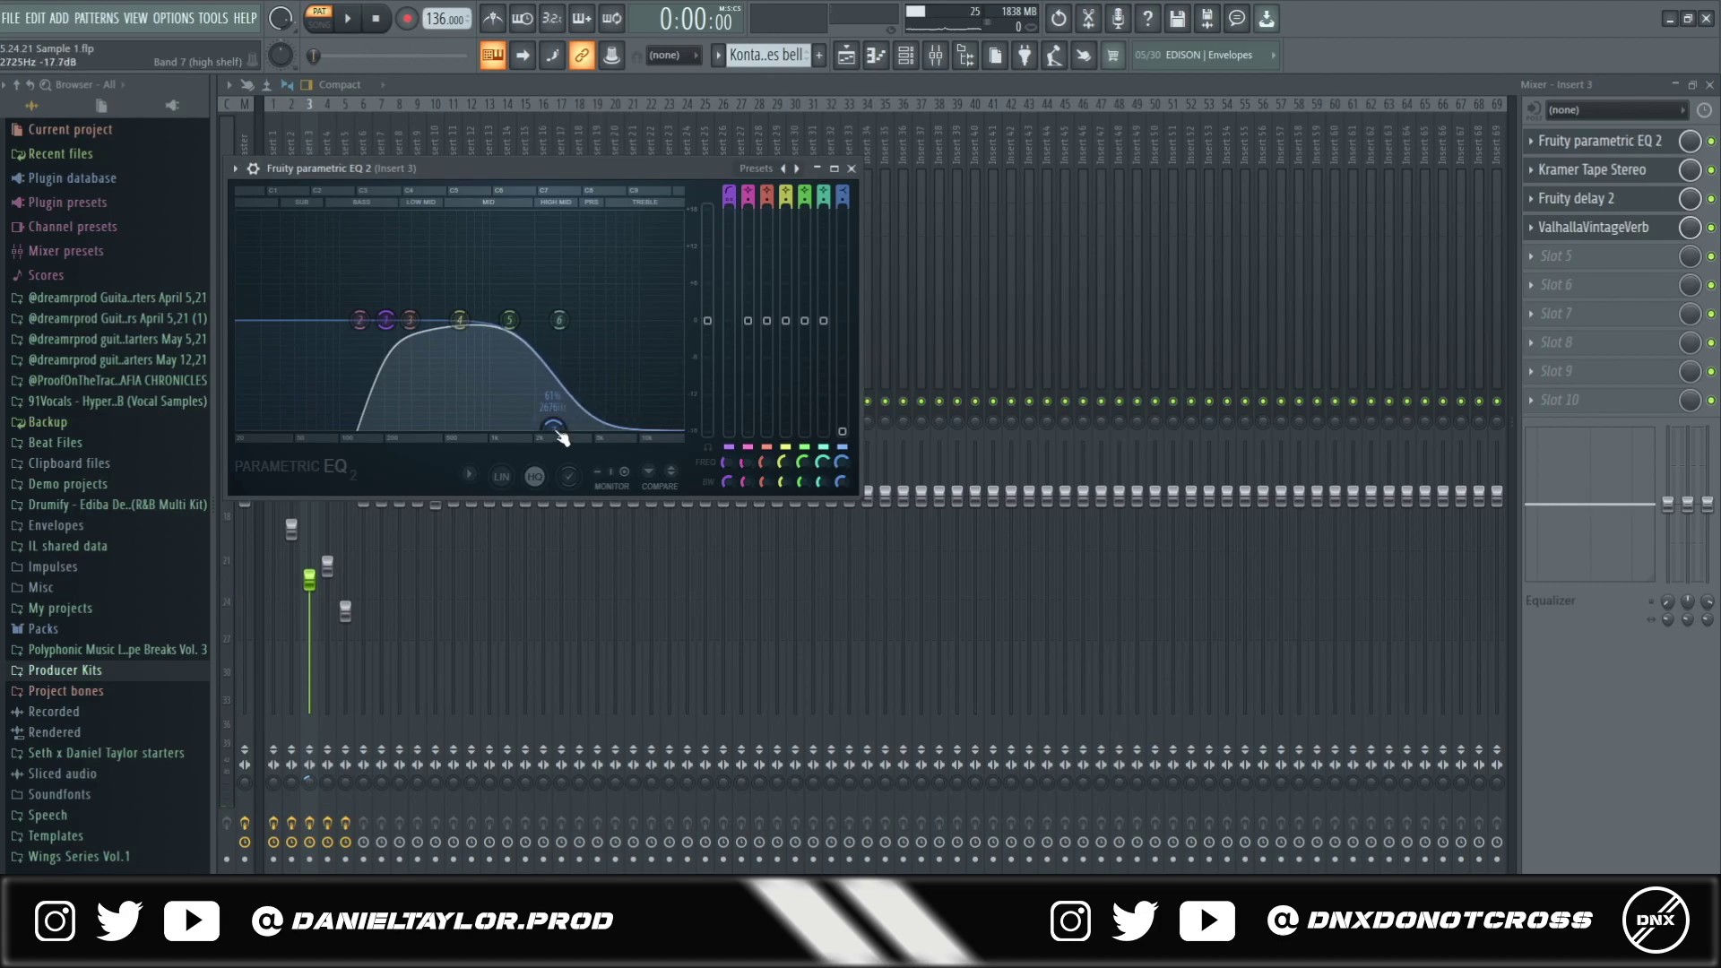
pyautogui.click(1587, 171)
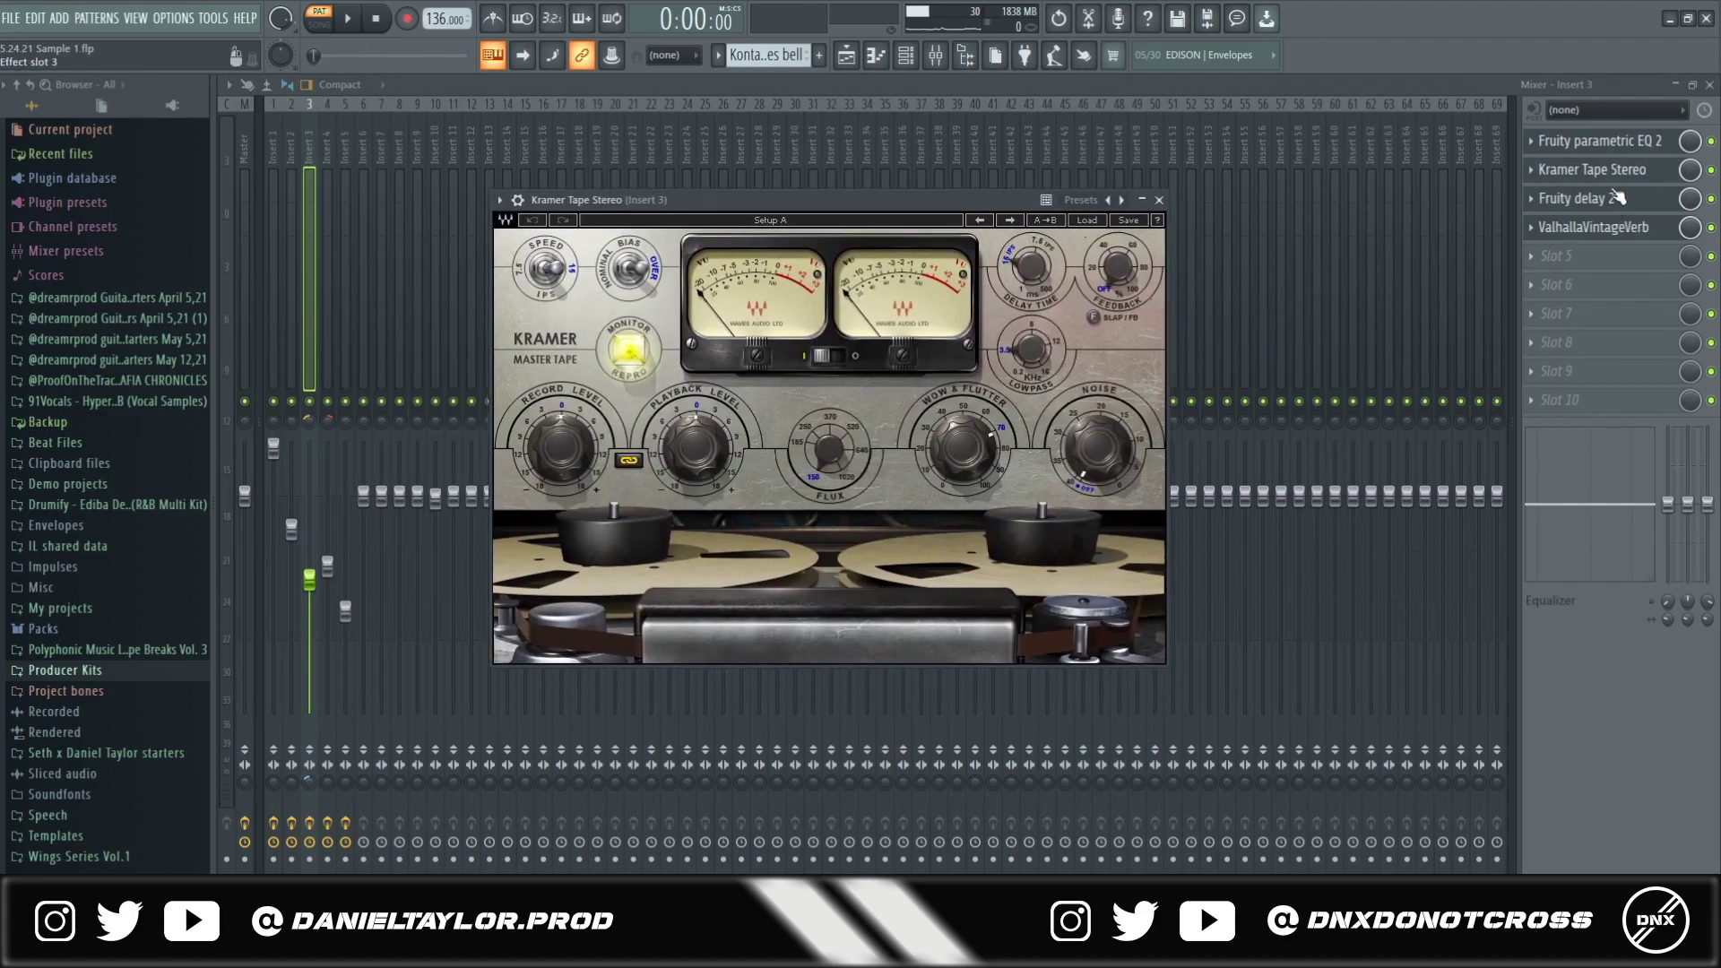
pyautogui.click(1646, 198)
pyautogui.click(1650, 227)
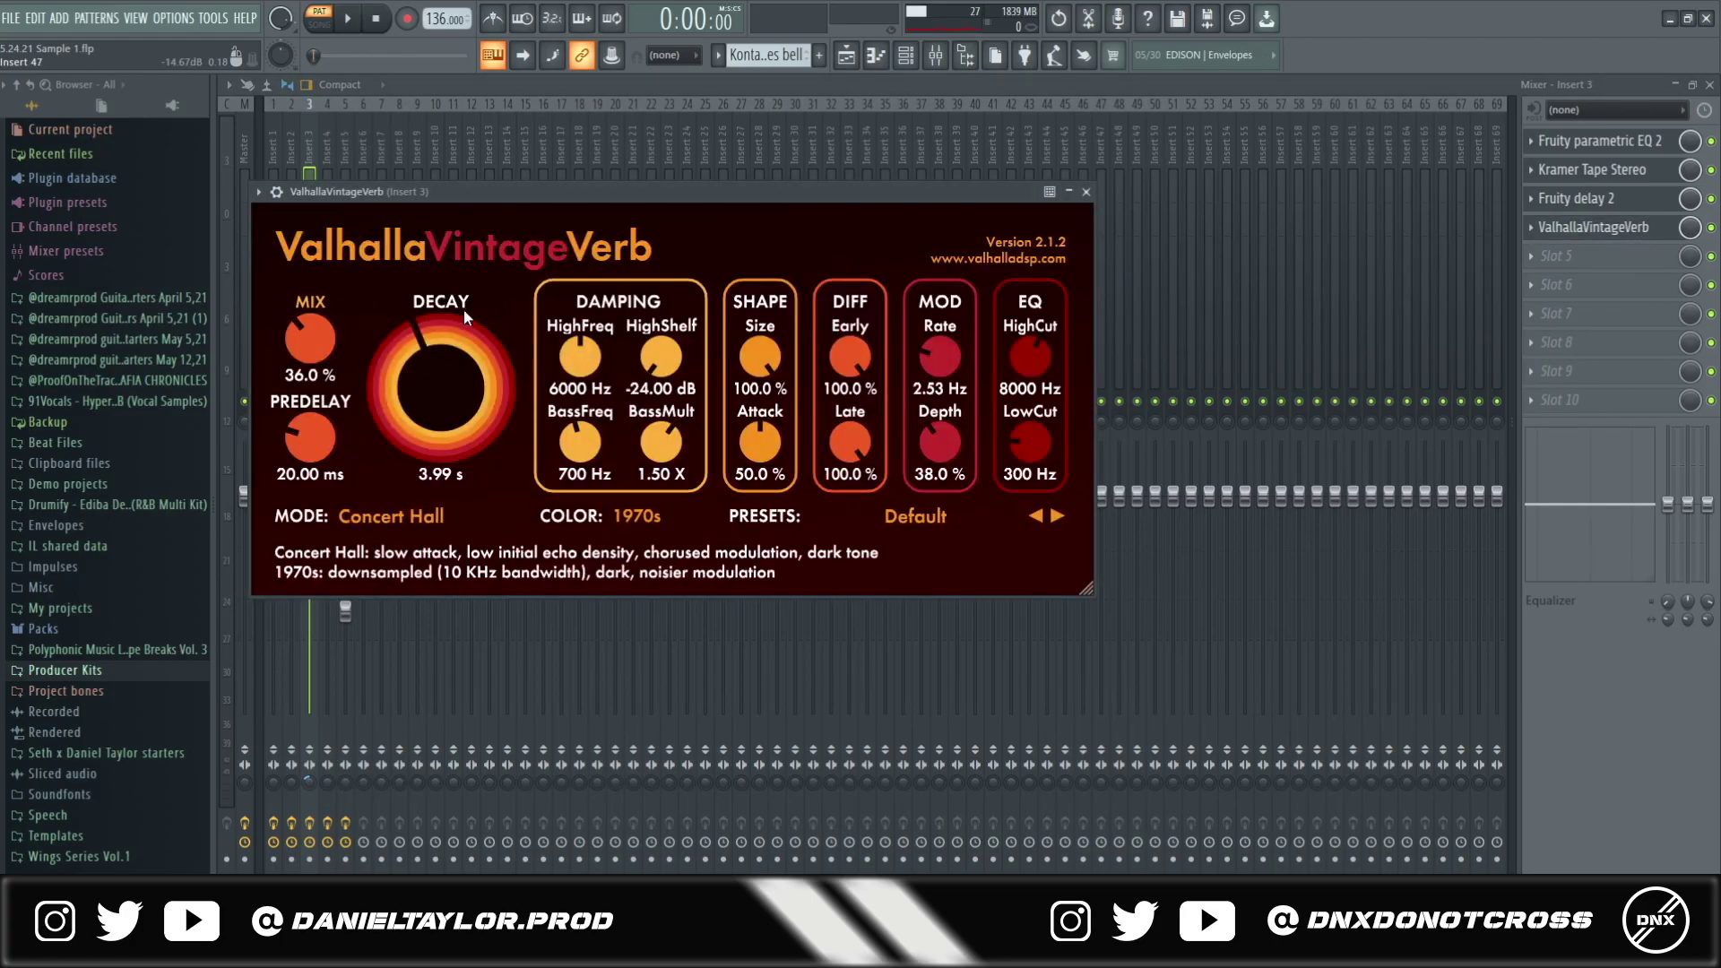
pyautogui.click(907, 56)
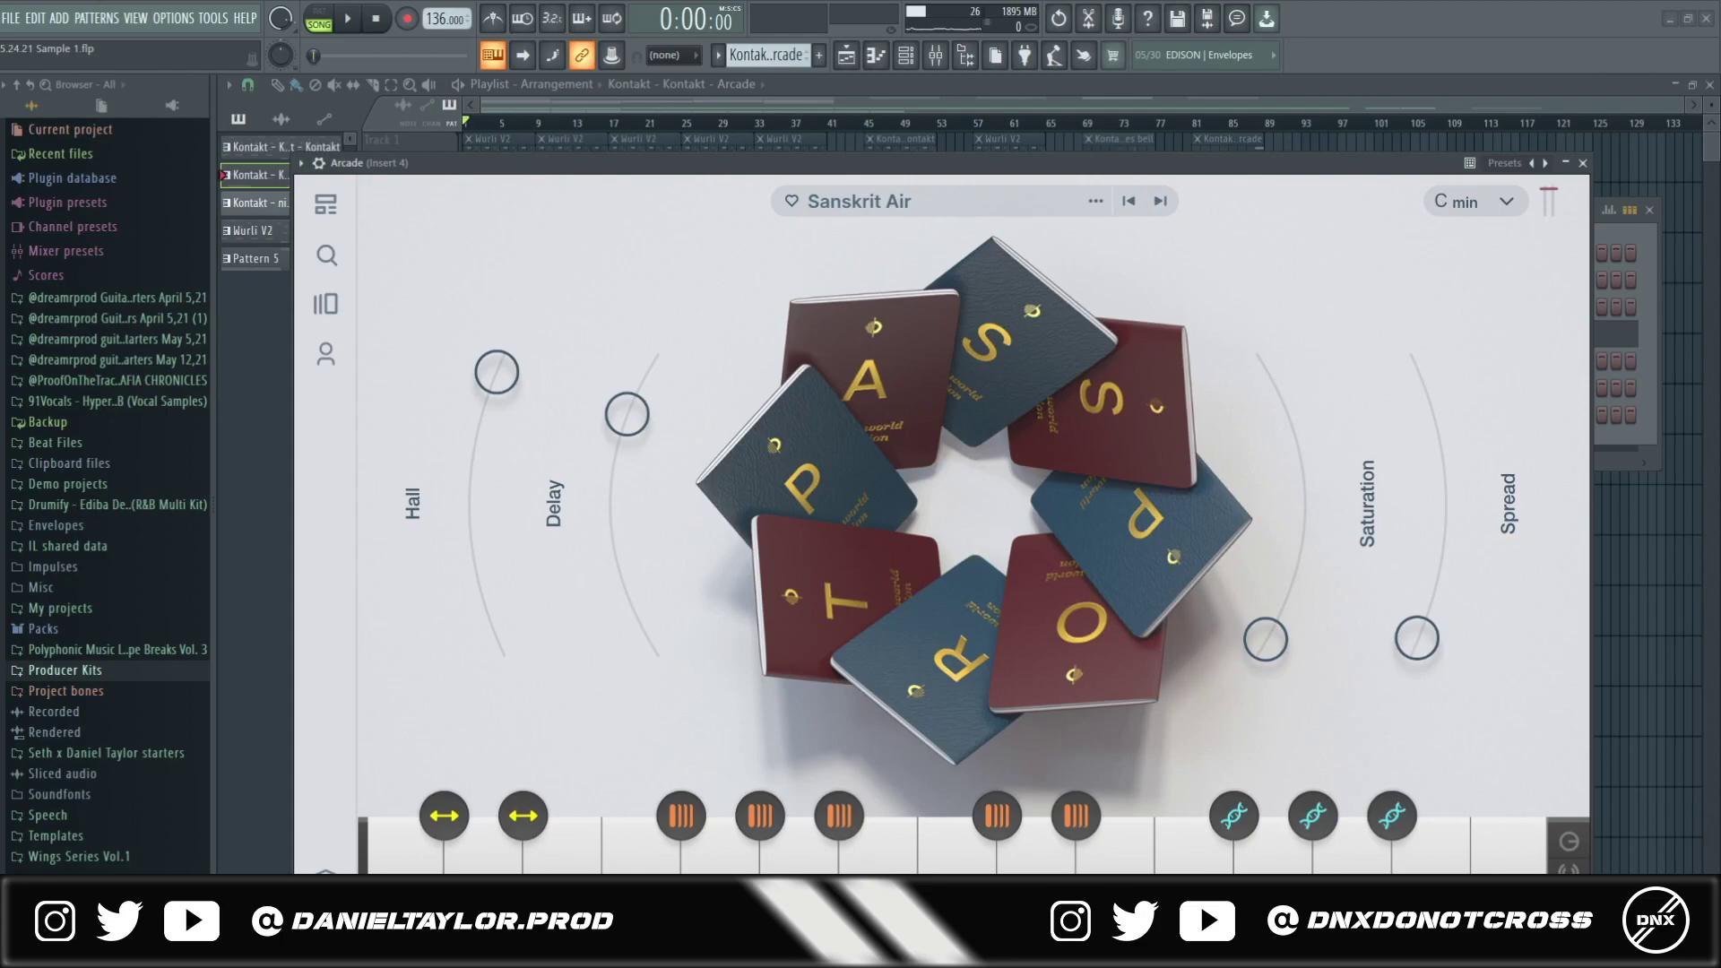
# - Show the Arcade flute melody of C5, A4, G4, E4 and G5 over D#4 notes
pyautogui.moveTo(600, 169); pyautogui.dragTo(605, 158)
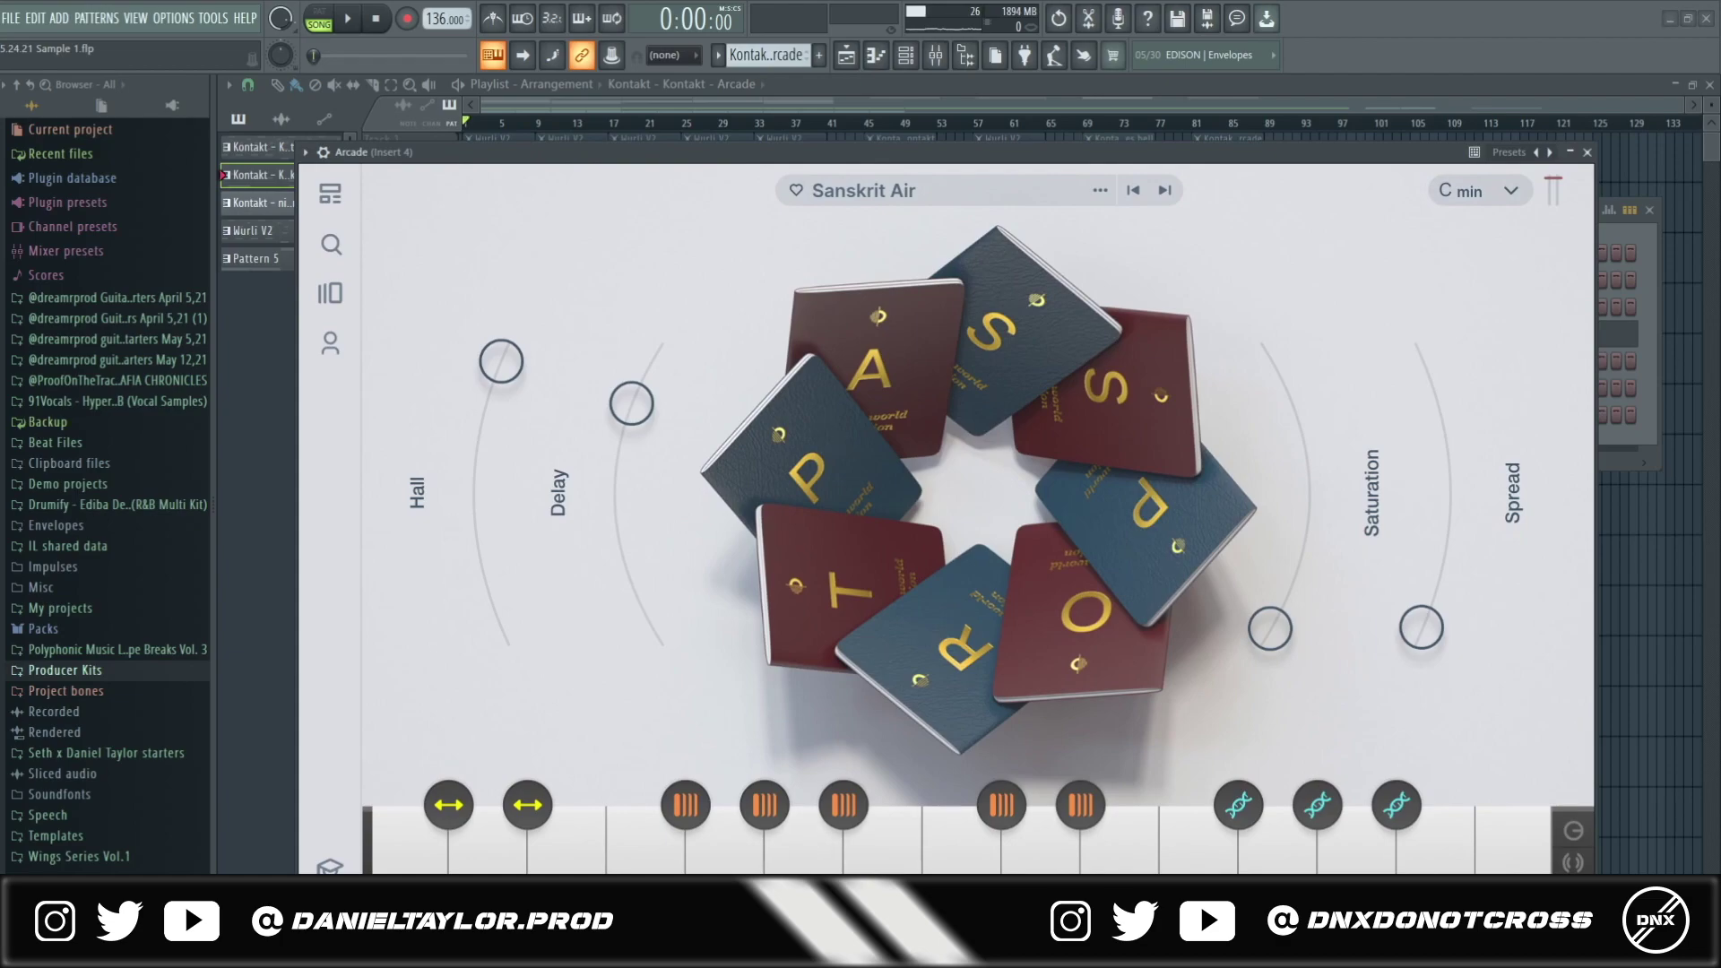
pyautogui.click(906, 55)
pyautogui.click(779, 345)
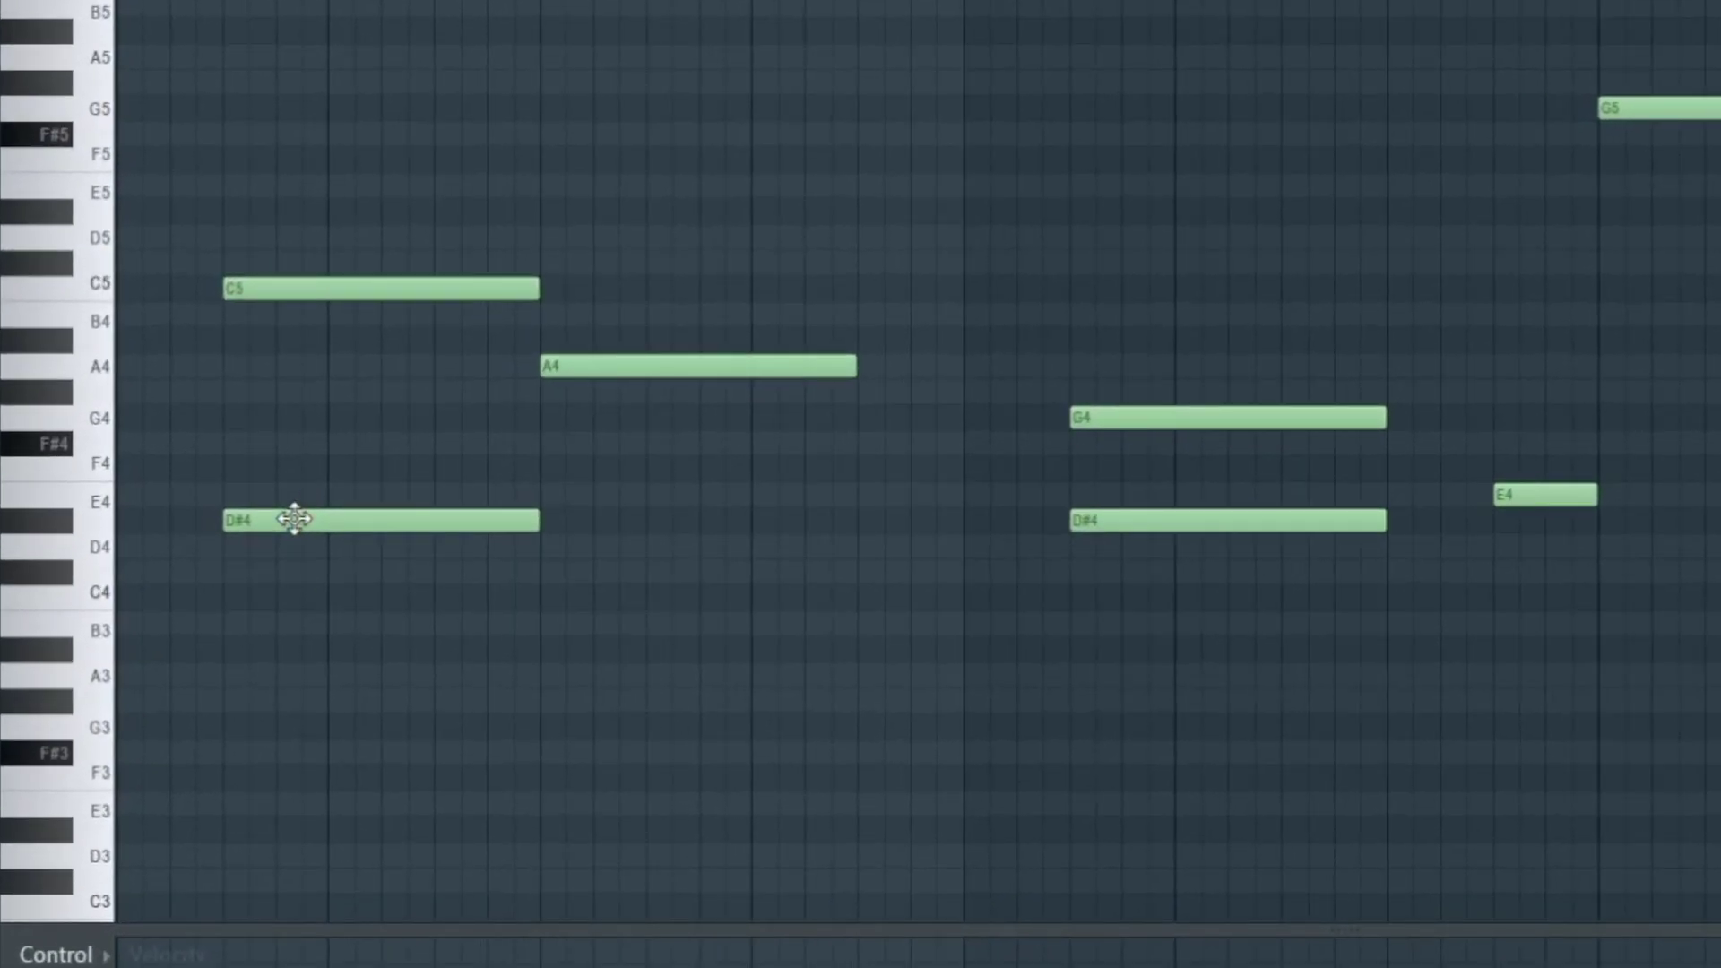
# - Select the D#4 and G4 notes, delete a stray short note, and check the Insert 4 chain
pyautogui.moveTo(277, 380); pyautogui.dragTo(1080, 684)
pyautogui.moveTo(346, 483); pyautogui.dragTo(1381, 677)
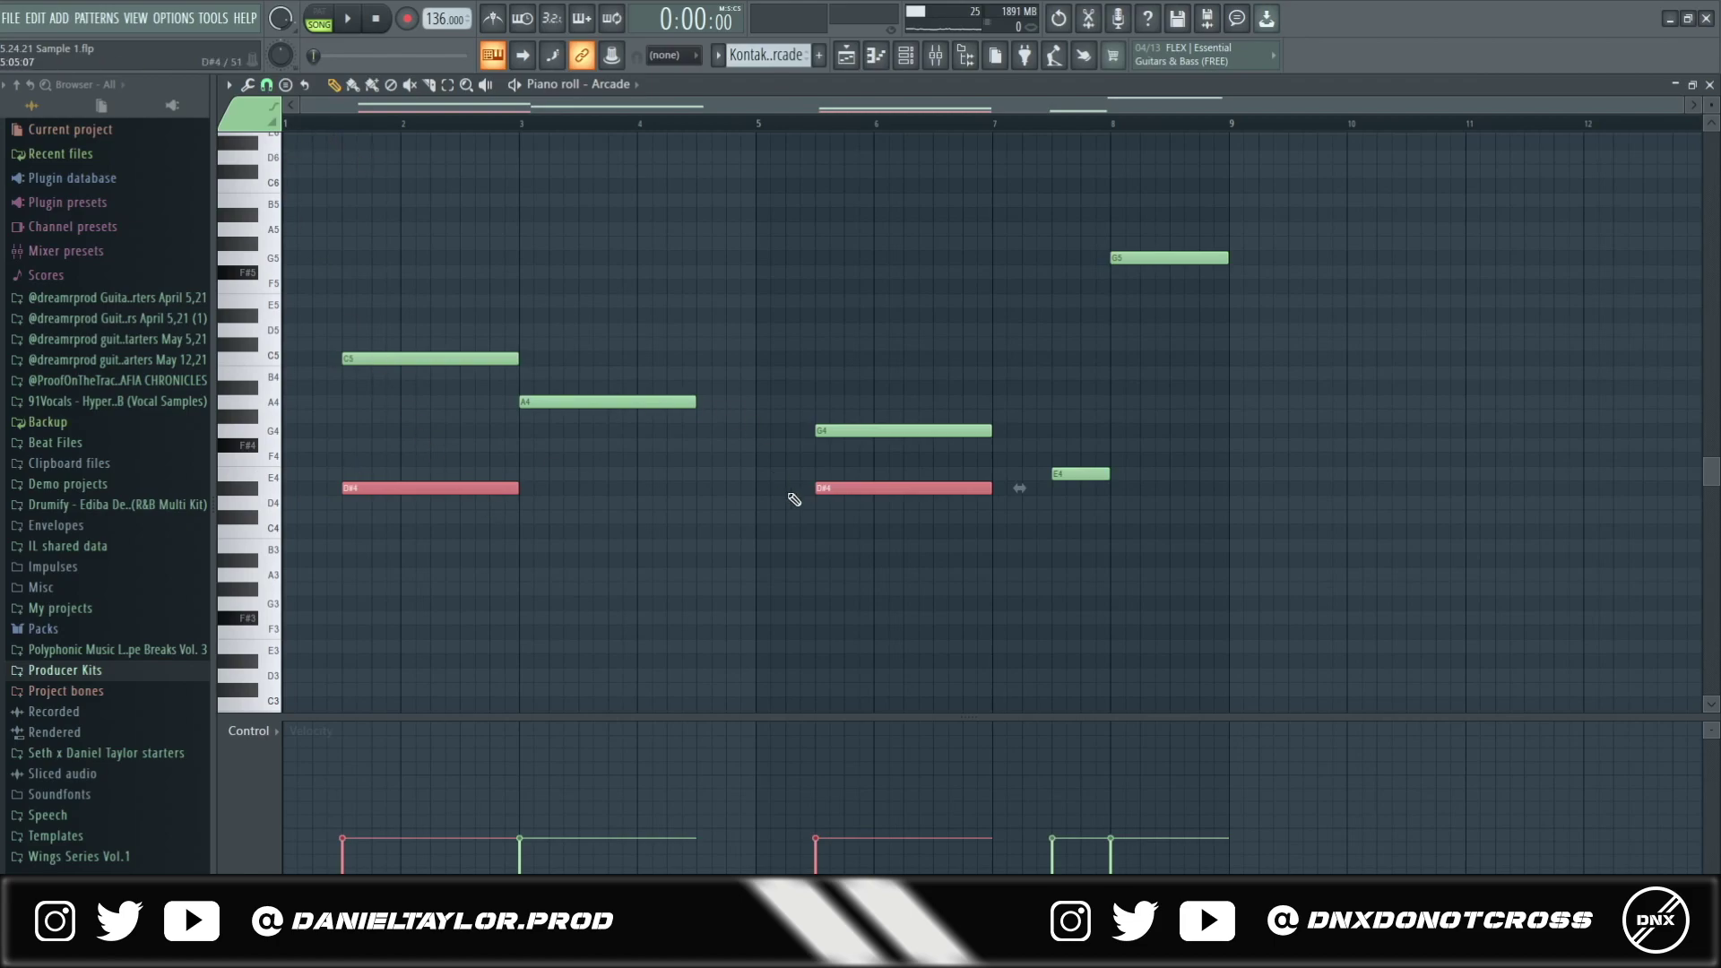
pyautogui.click(1009, 383)
pyautogui.rightClick(1013, 381)
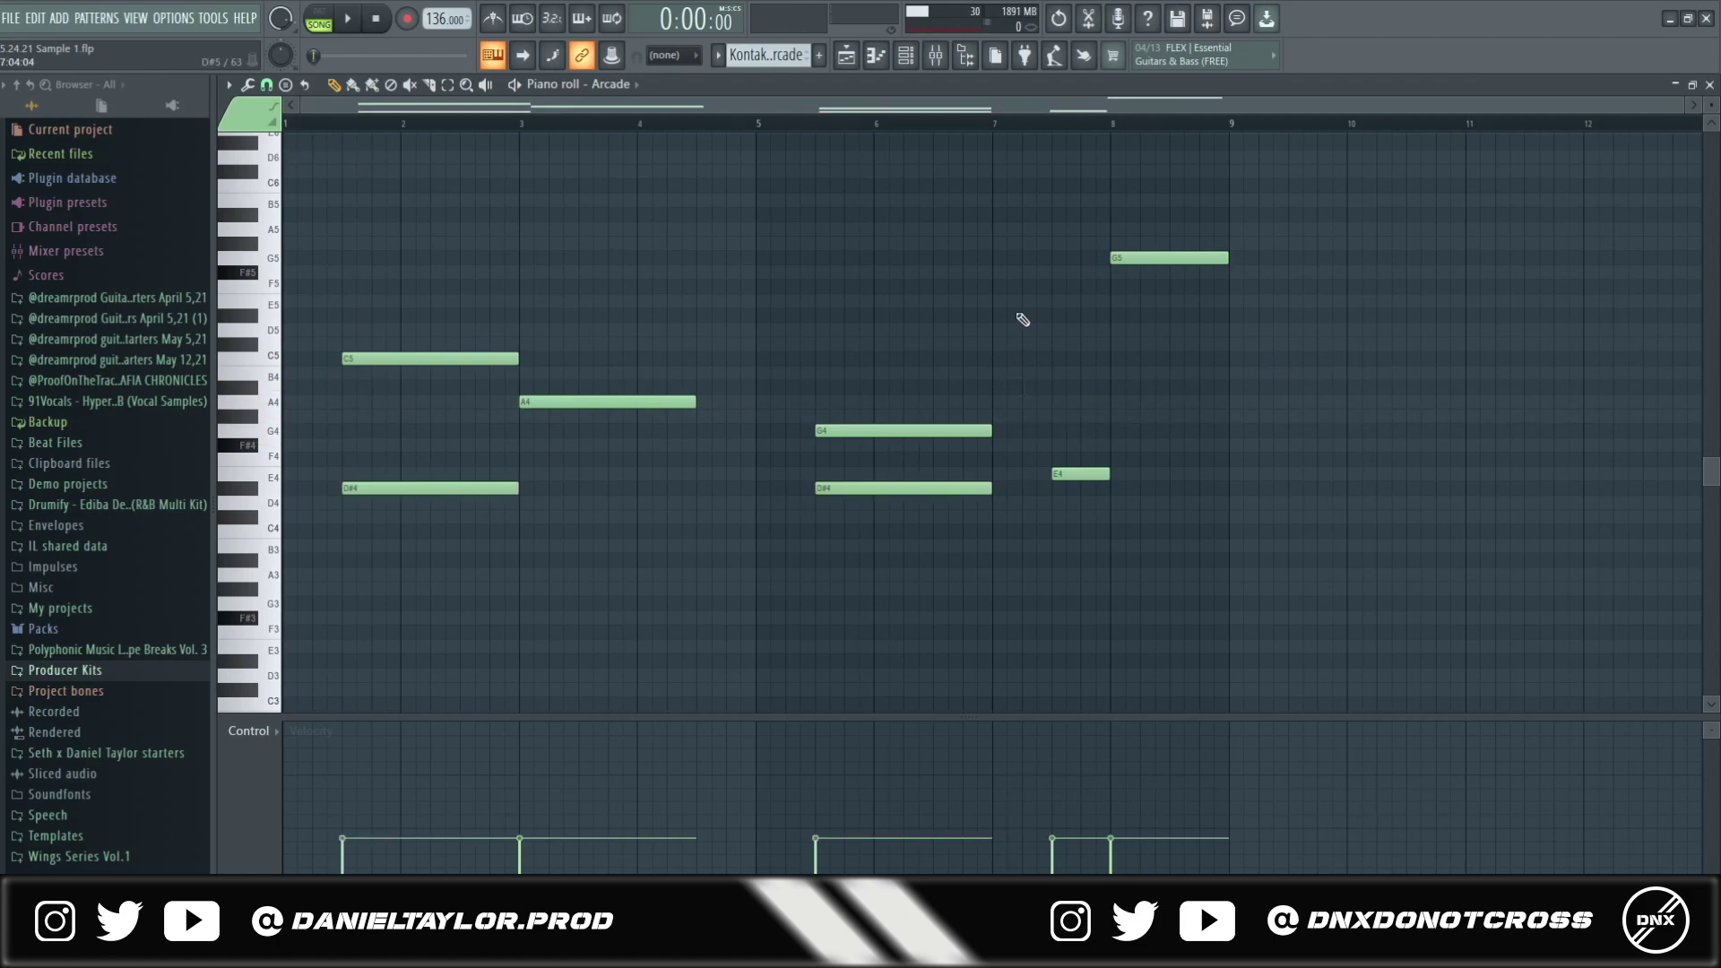
pyautogui.click(935, 54)
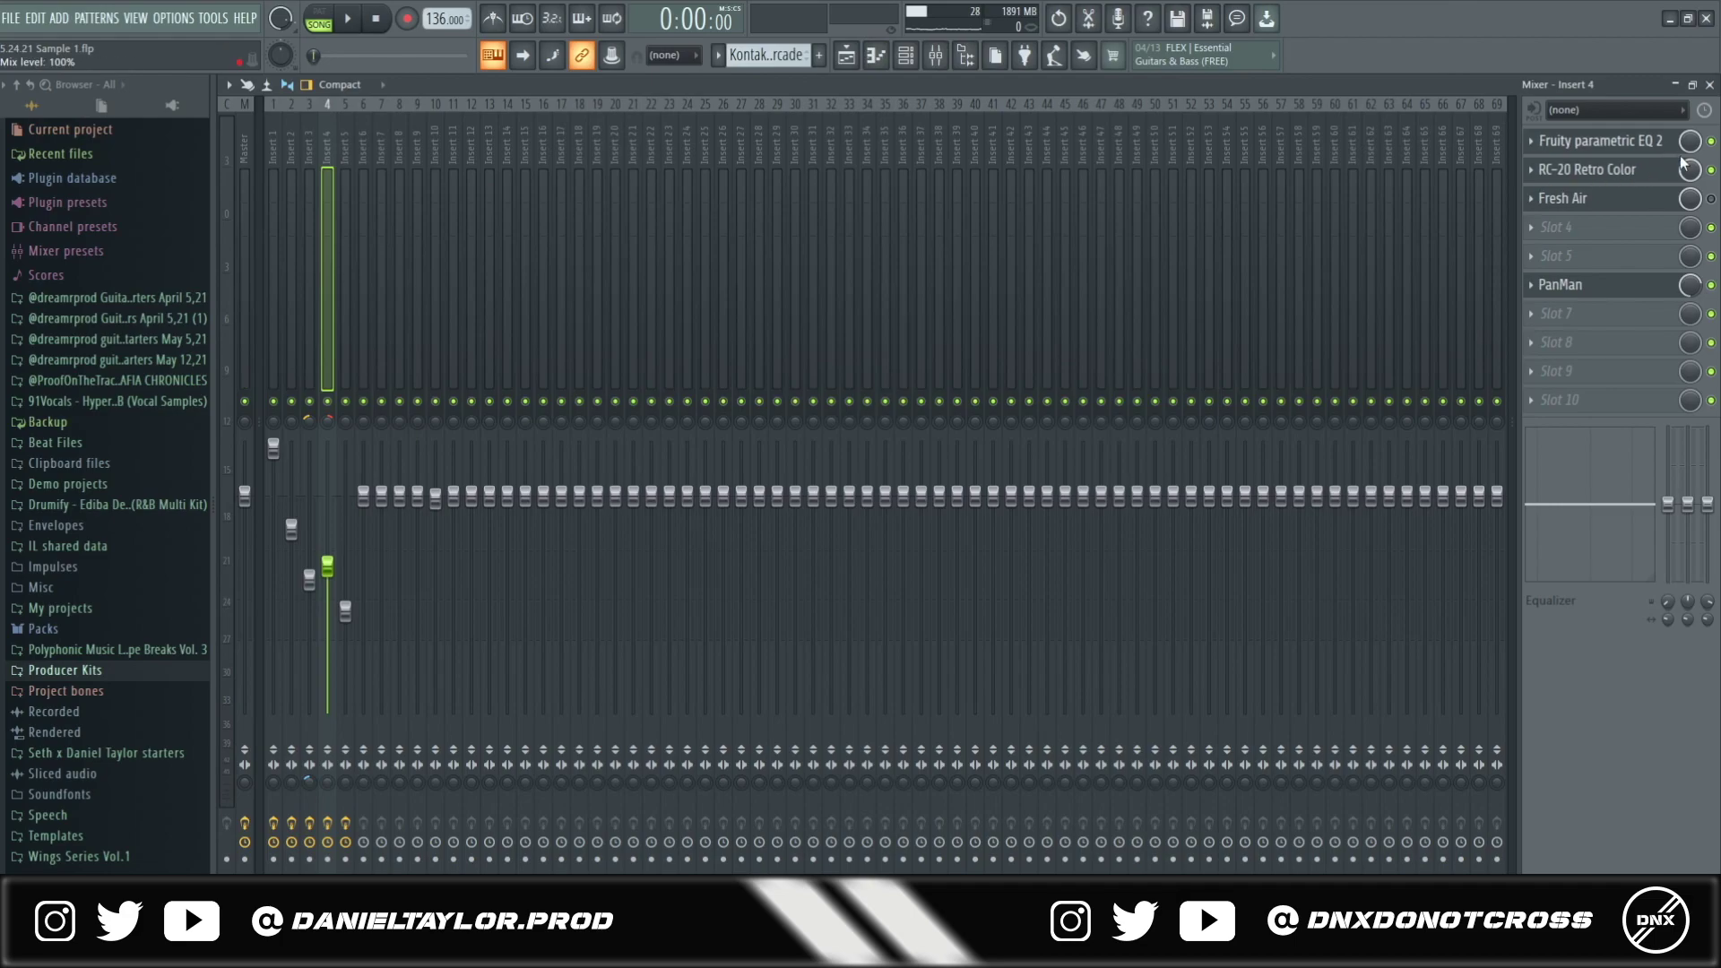
# - Reopen the Arcade piano roll, switch to PAT mode, and play then stop the flute melody
pyautogui.click(905, 55)
pyautogui.click(686, 337)
pyautogui.click(318, 18)
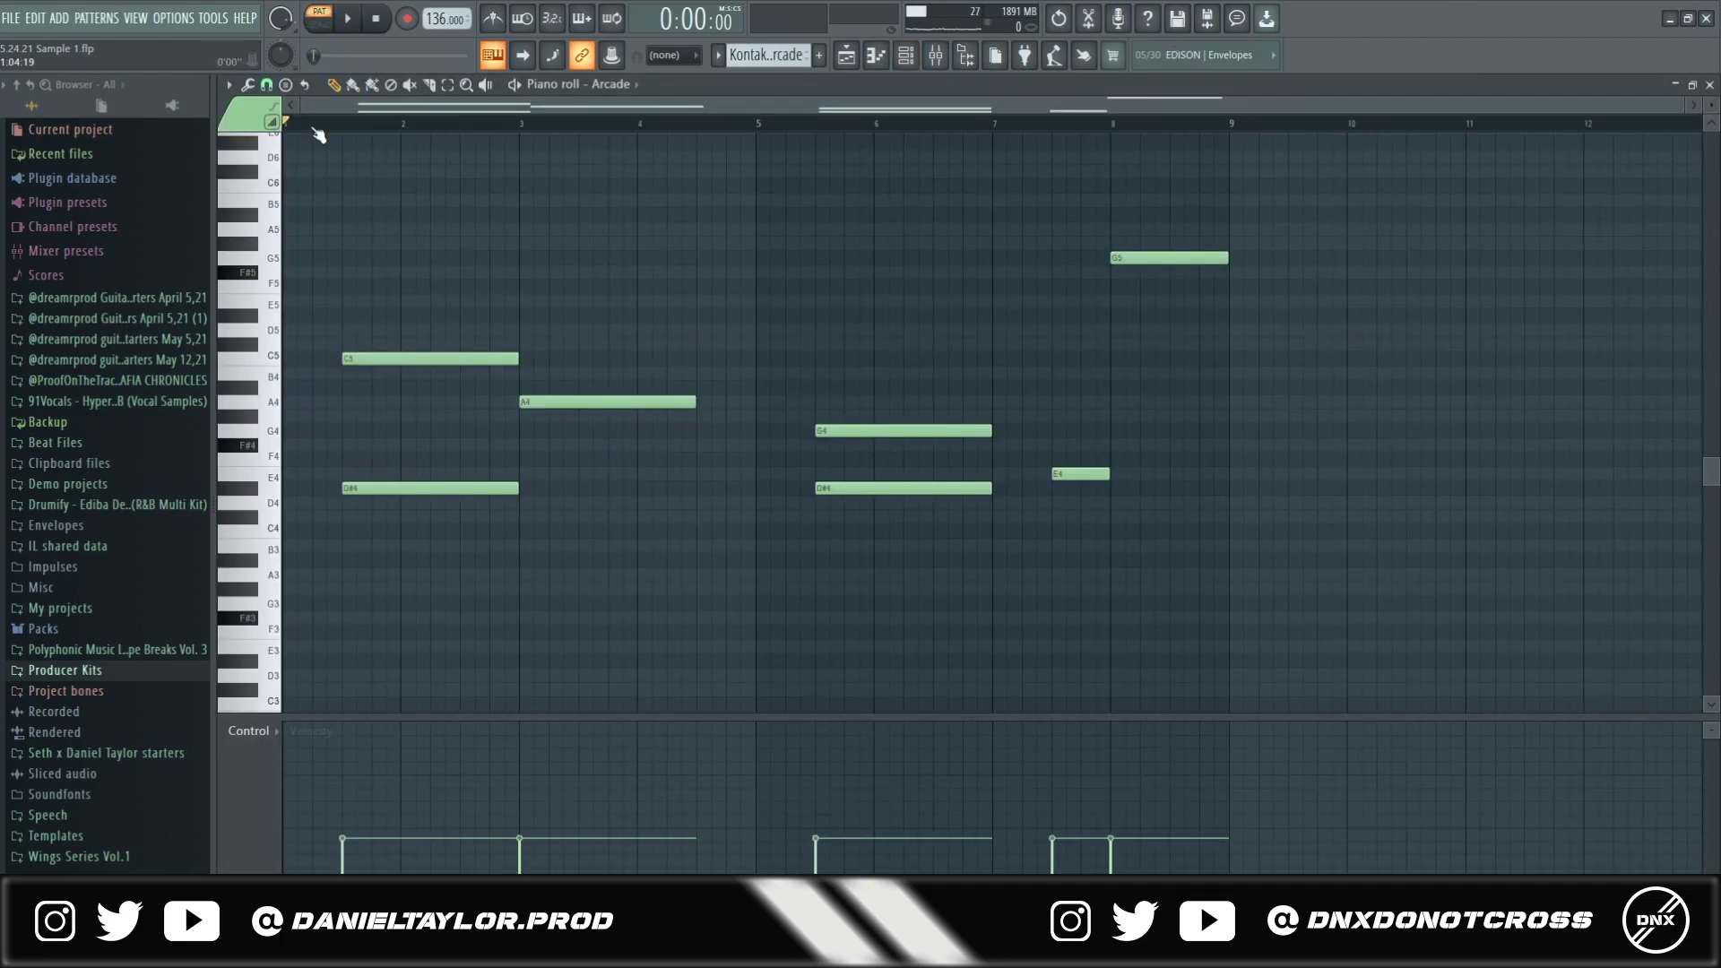
pyautogui.press('space')
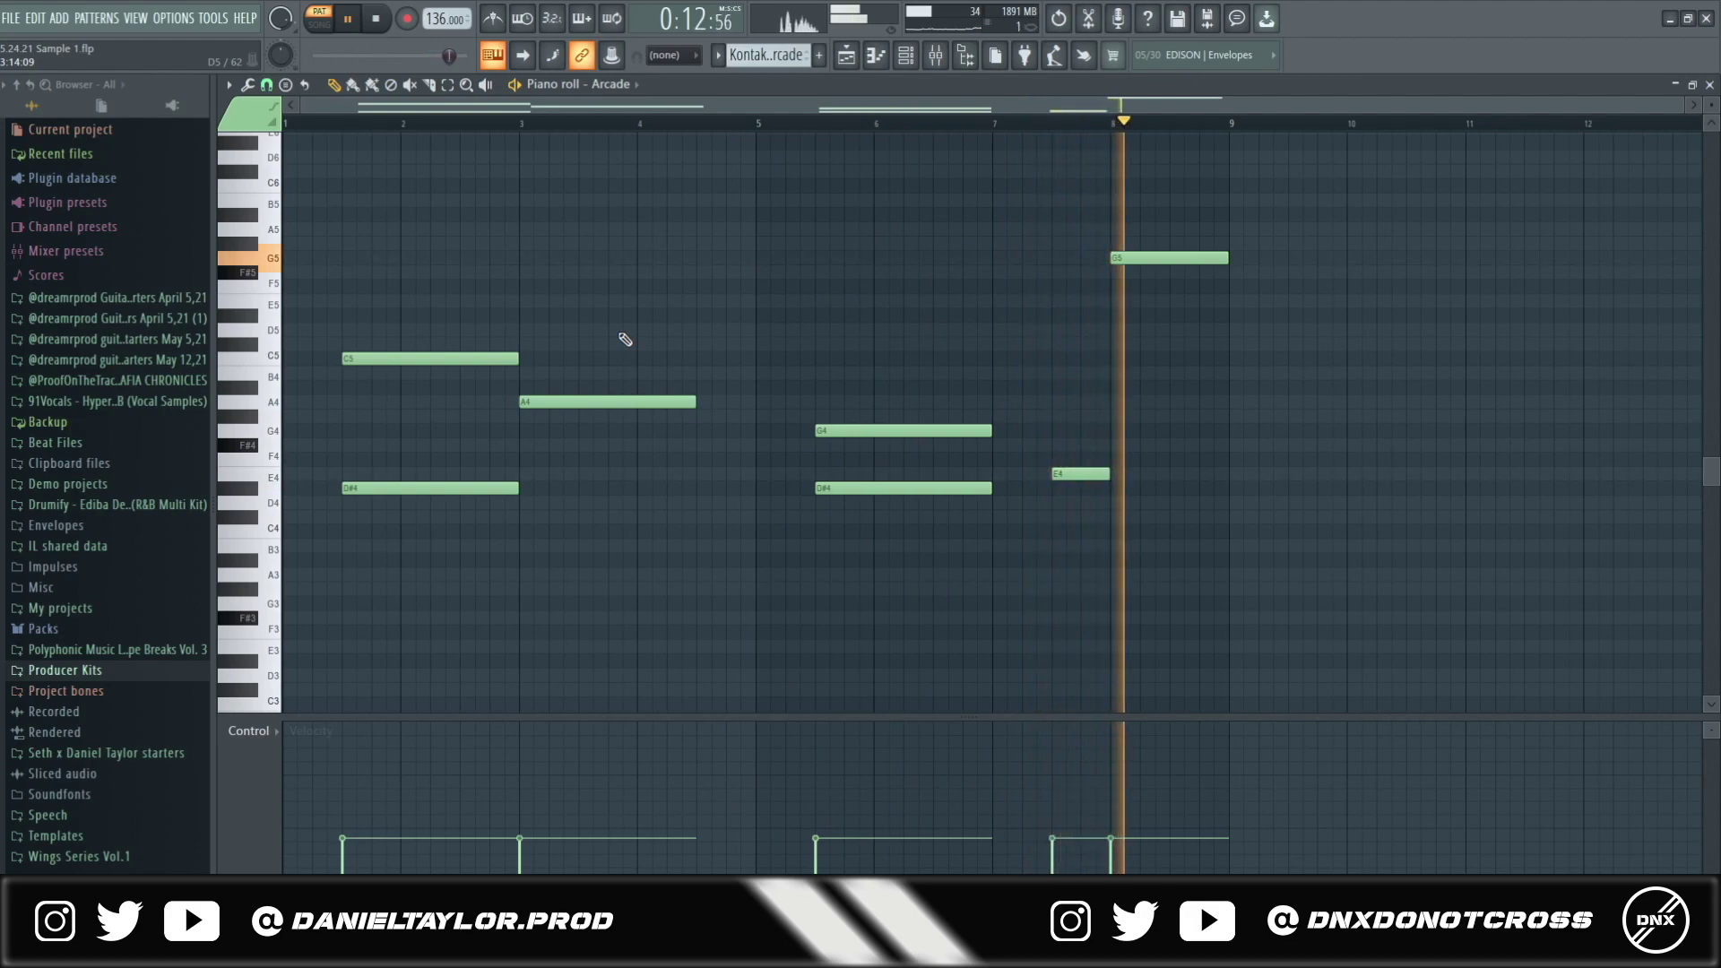
pyautogui.press('space')
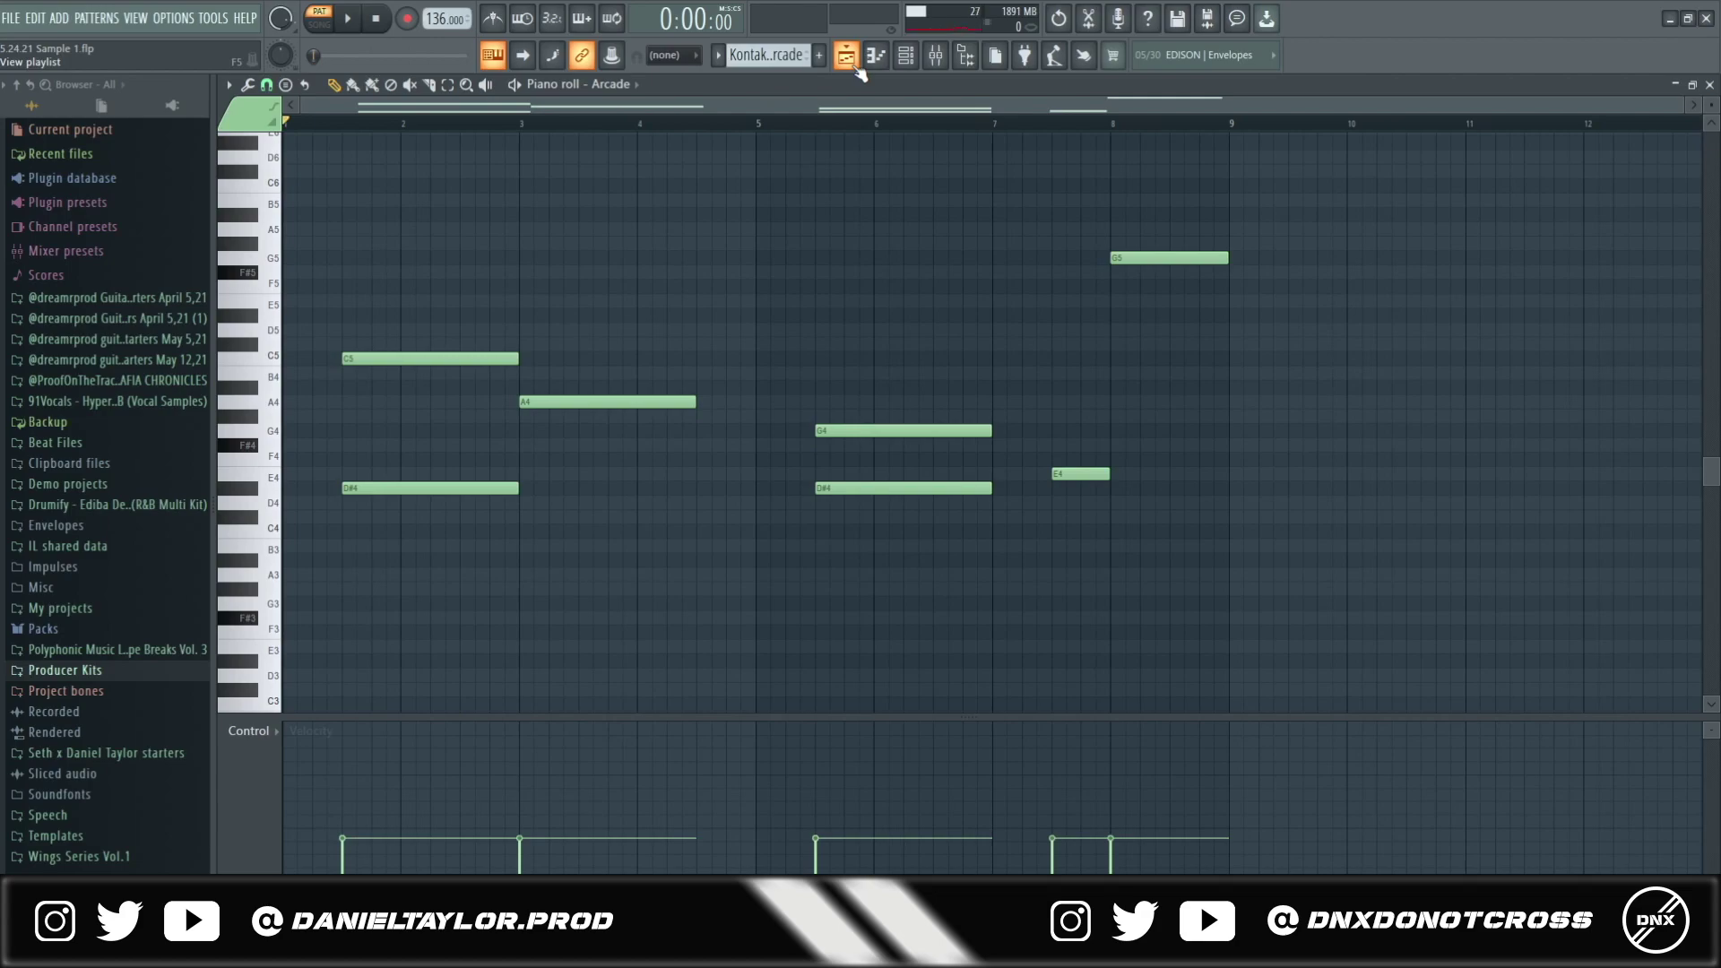
# - Inspect the flute's Insert 4 effects: parametric EQ, RC-20 Retro Color and PanMan
pyautogui.click(938, 57)
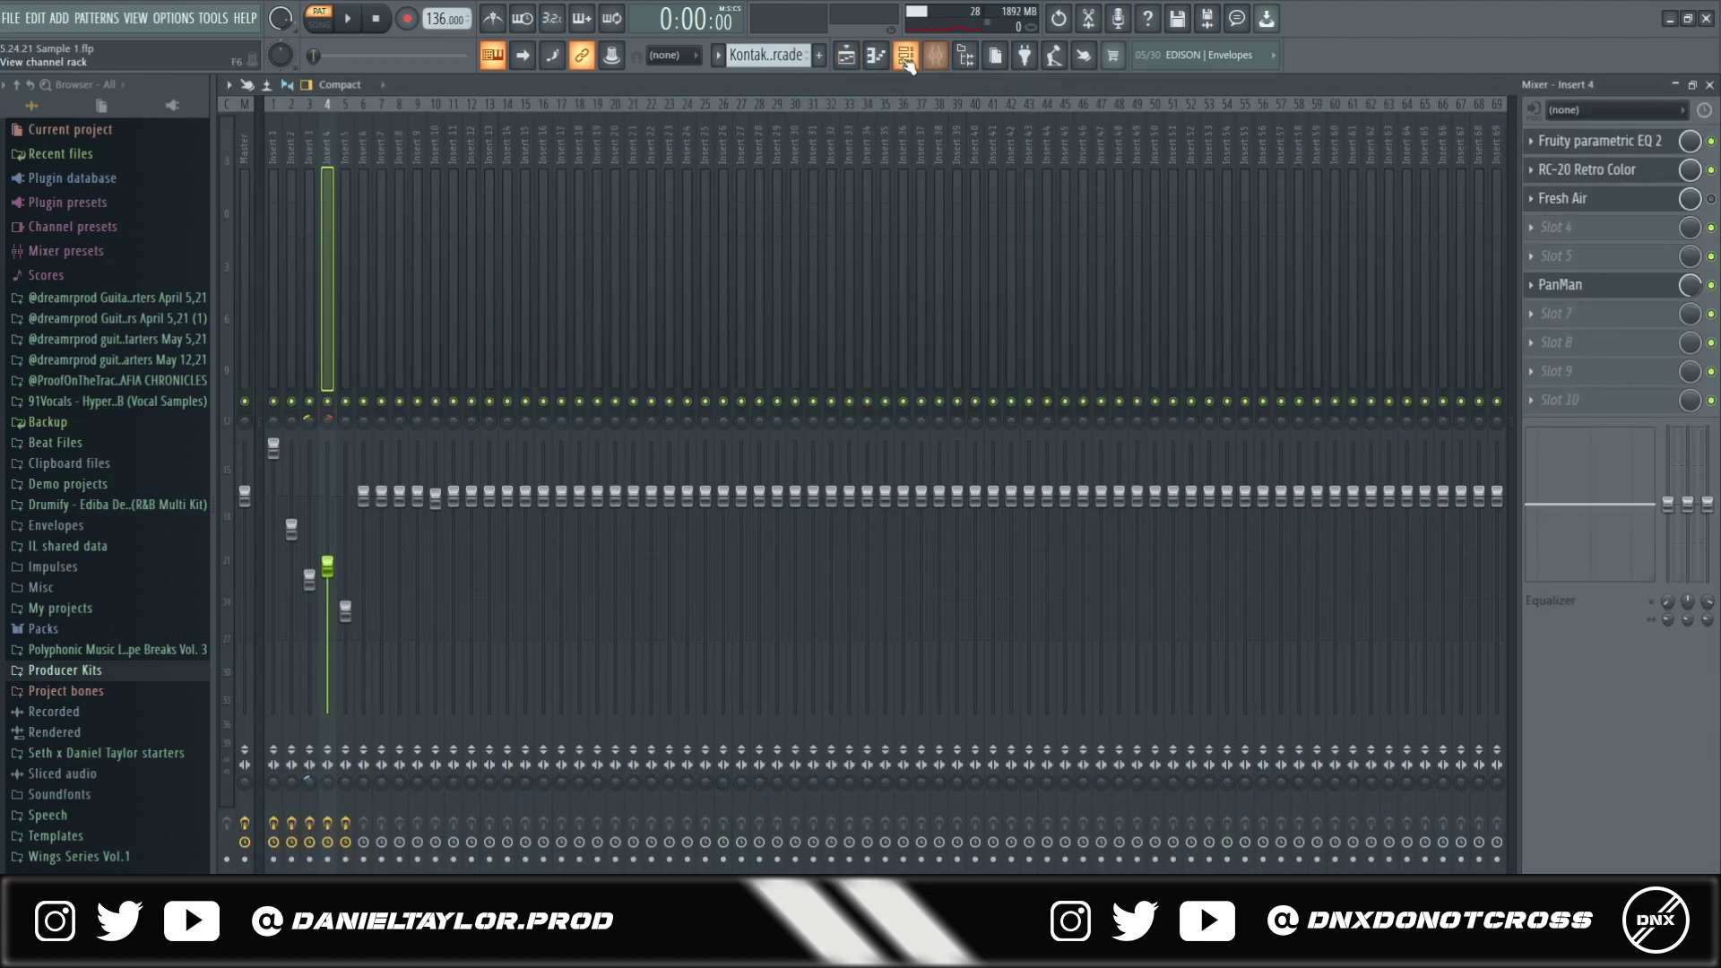
pyautogui.click(1595, 140)
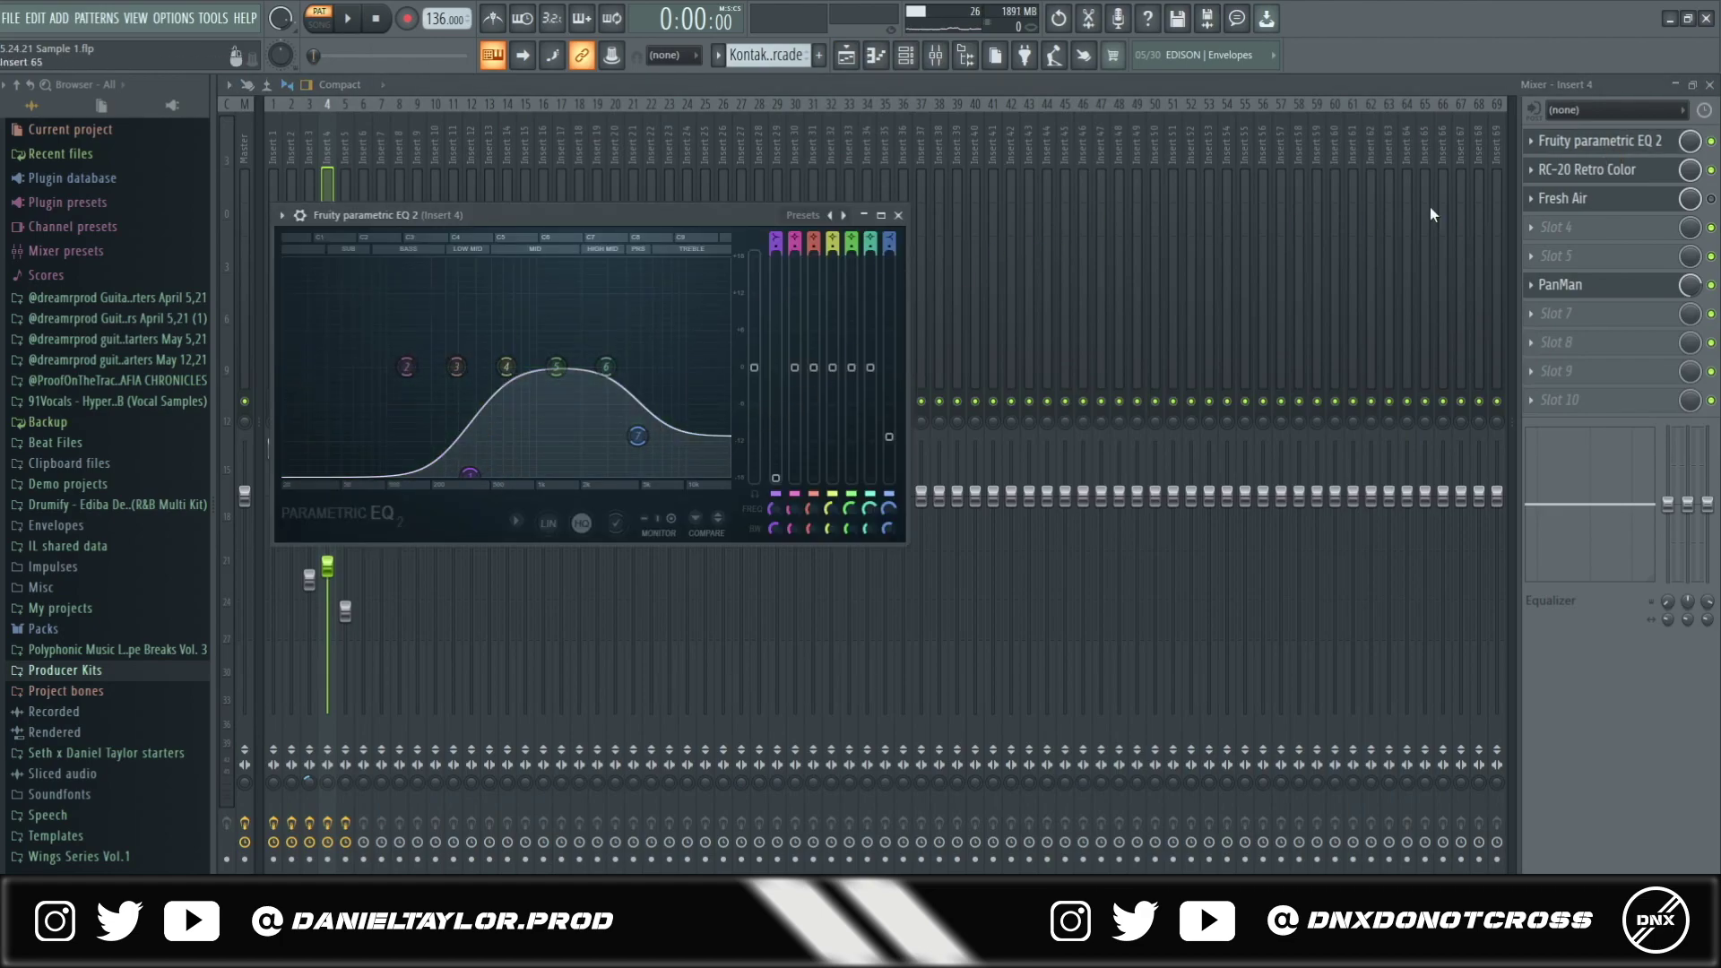
pyautogui.click(1600, 176)
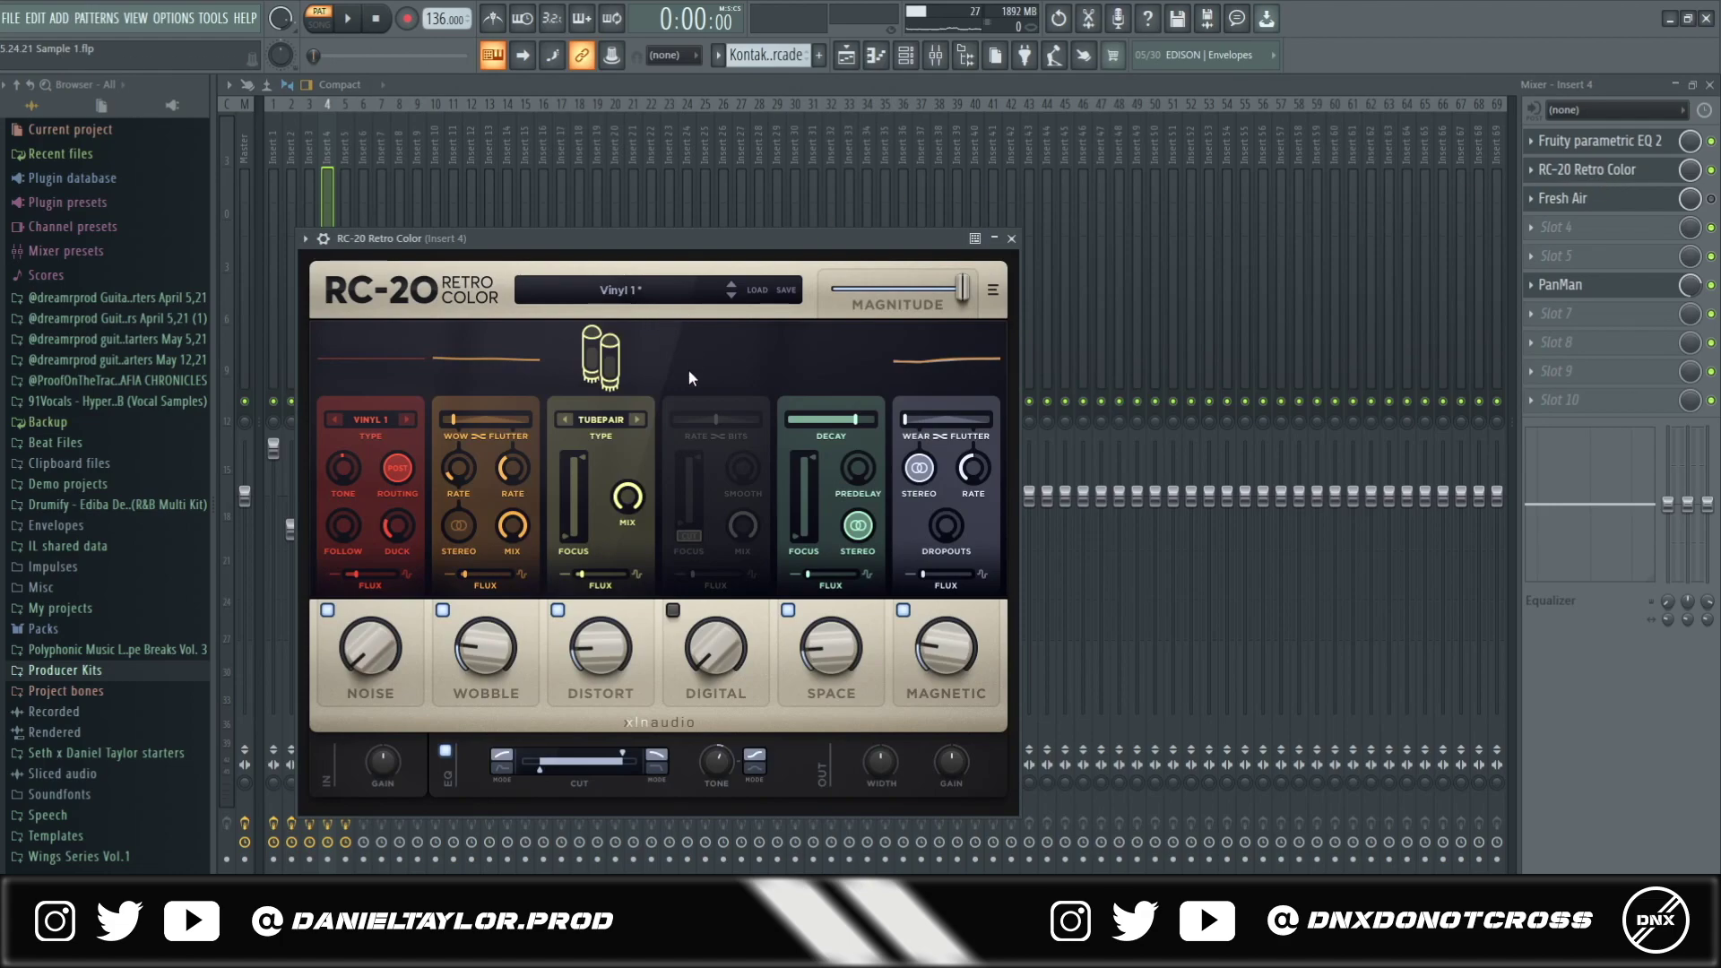
pyautogui.click(1643, 281)
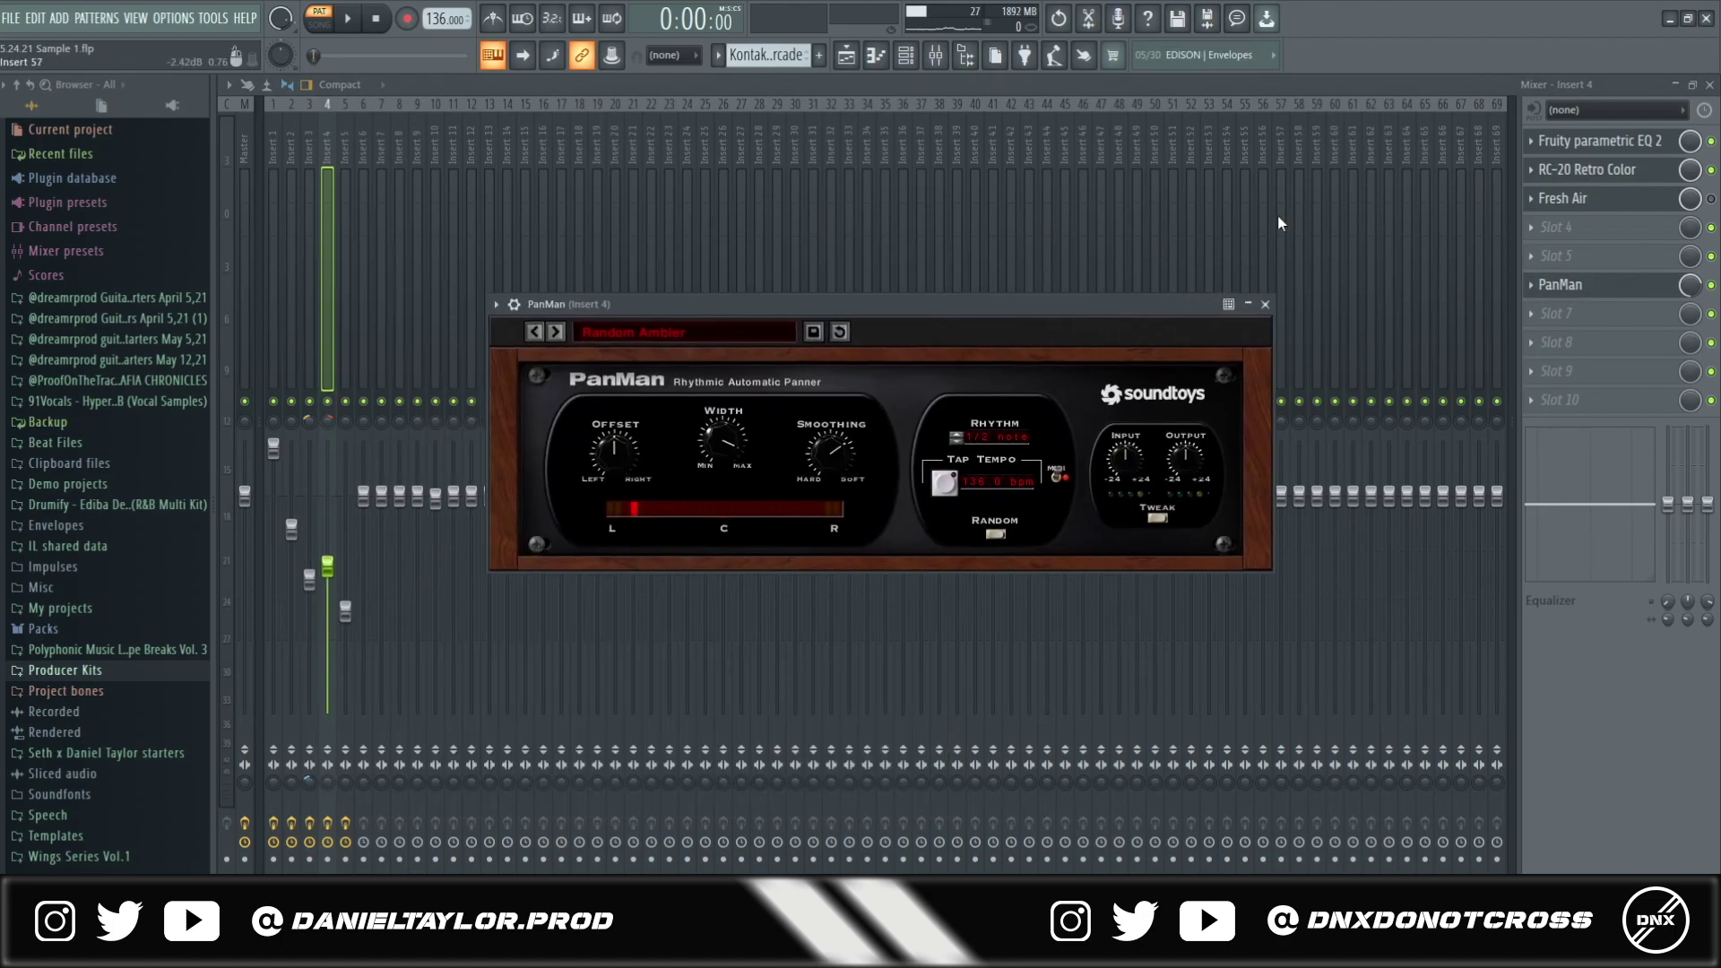
pyautogui.click(905, 55)
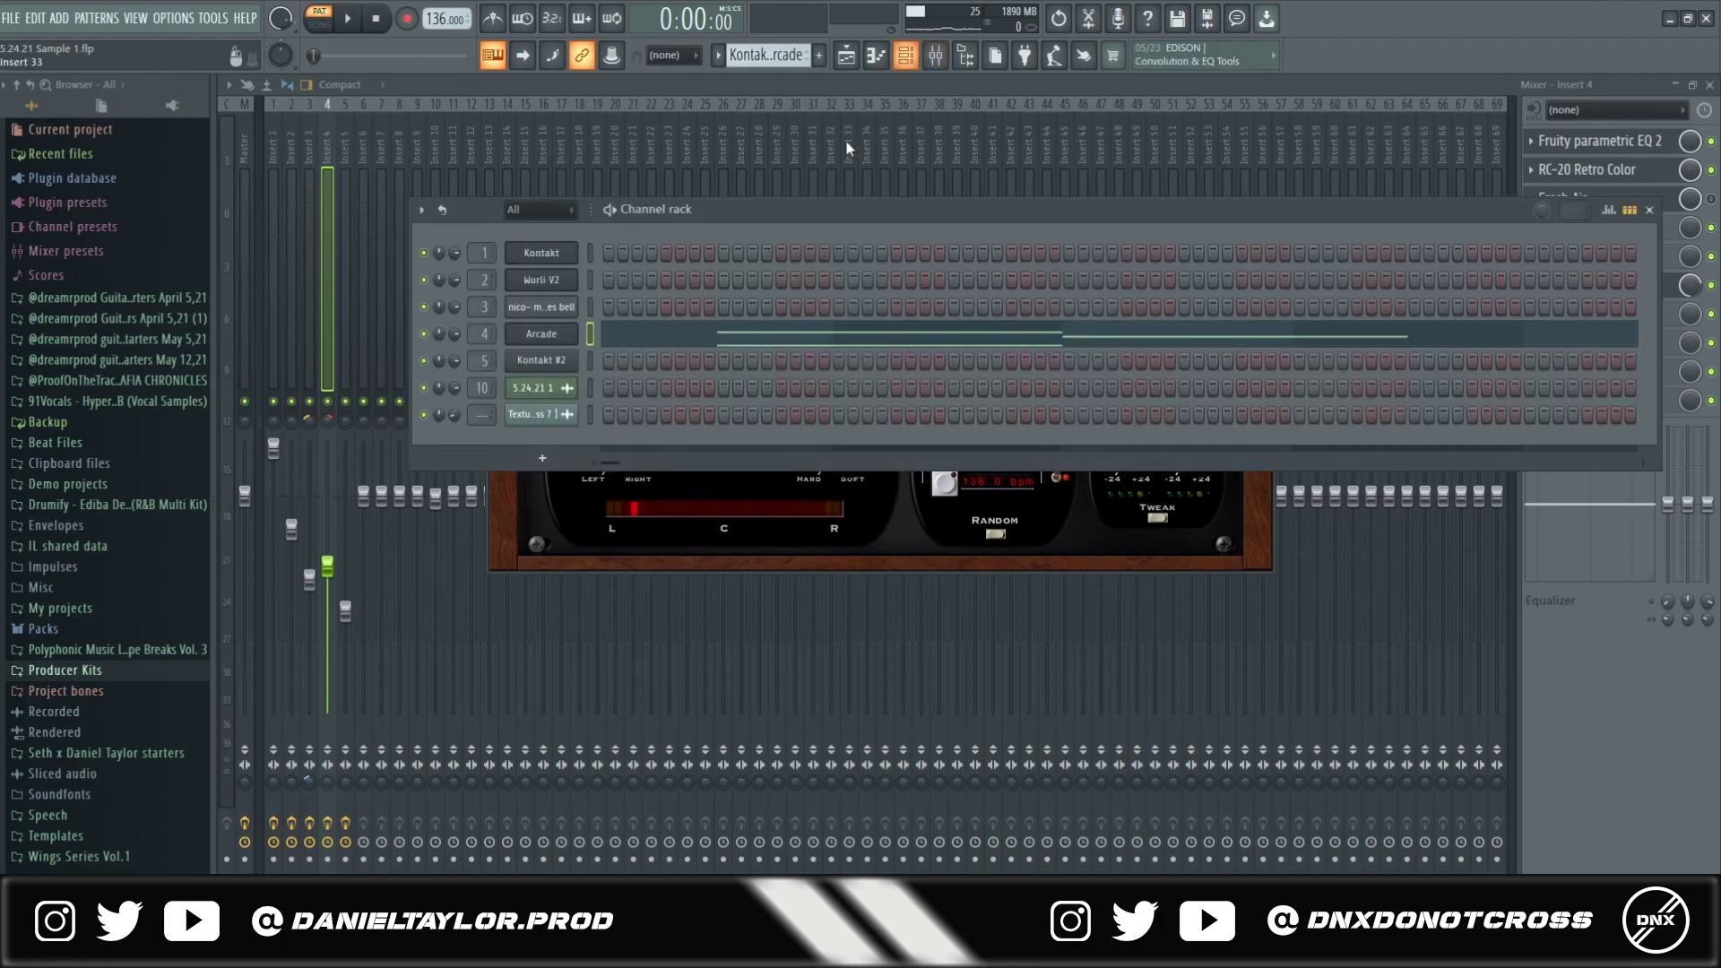
# - Check the Arcade plugin's key list, keep Sanskrit Air in C min, and return to the full mixer
pyautogui.click(548, 343)
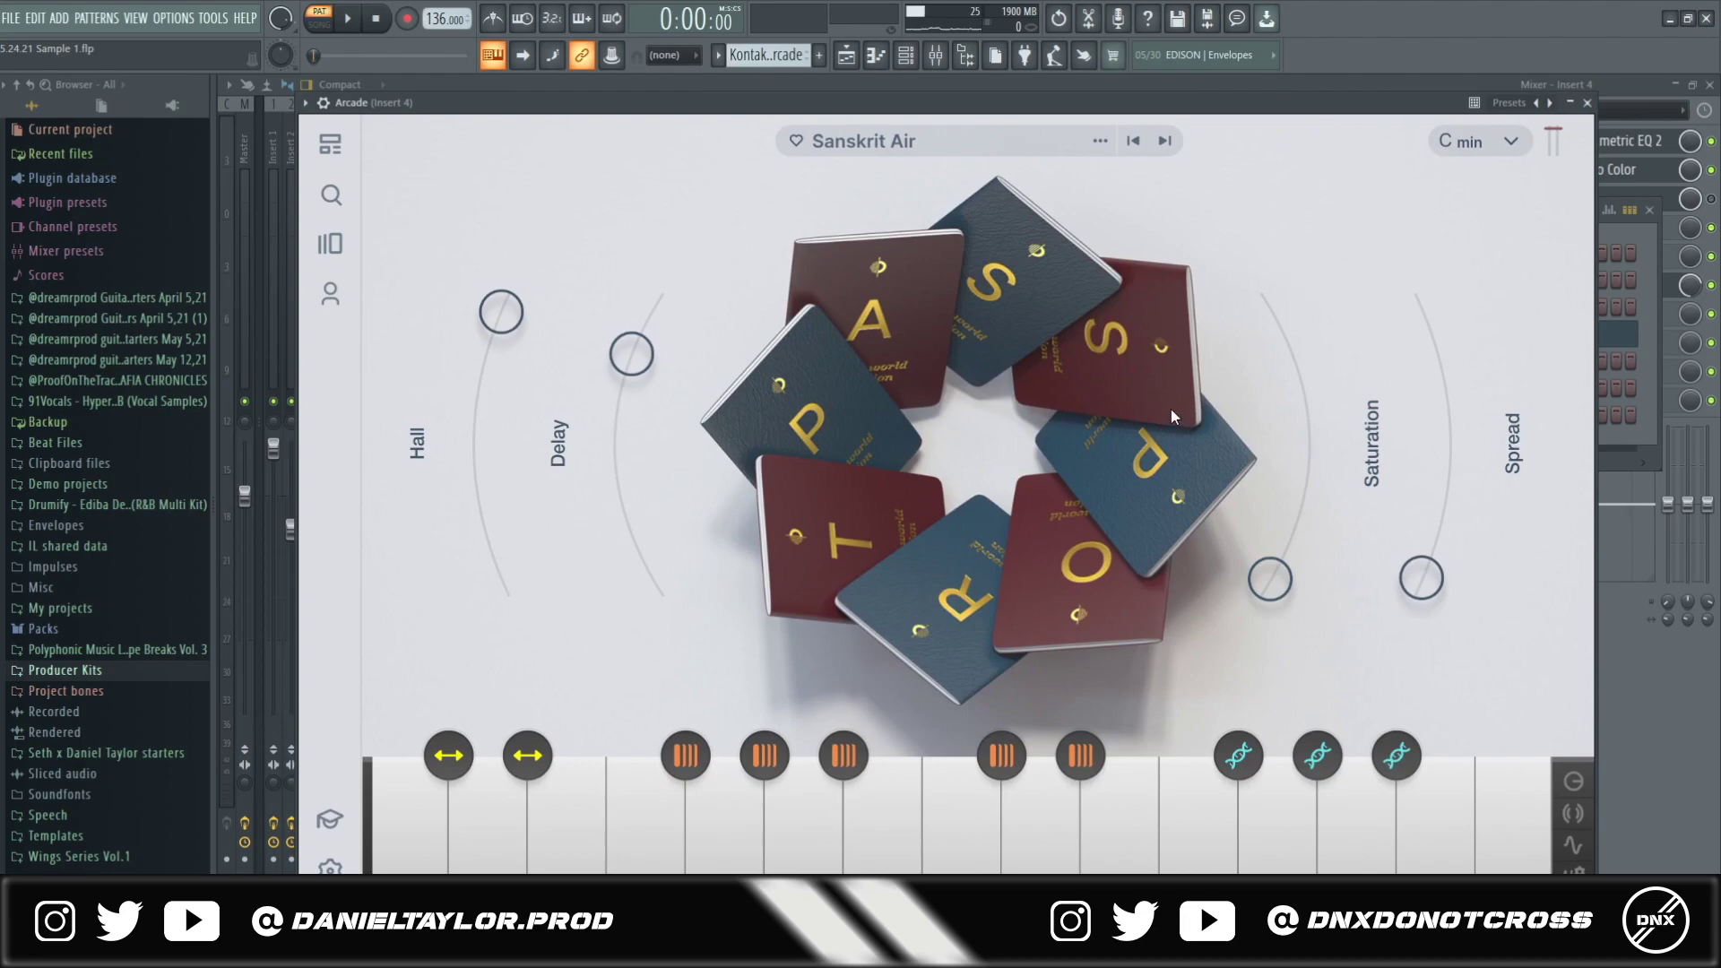
pyautogui.click(1495, 154)
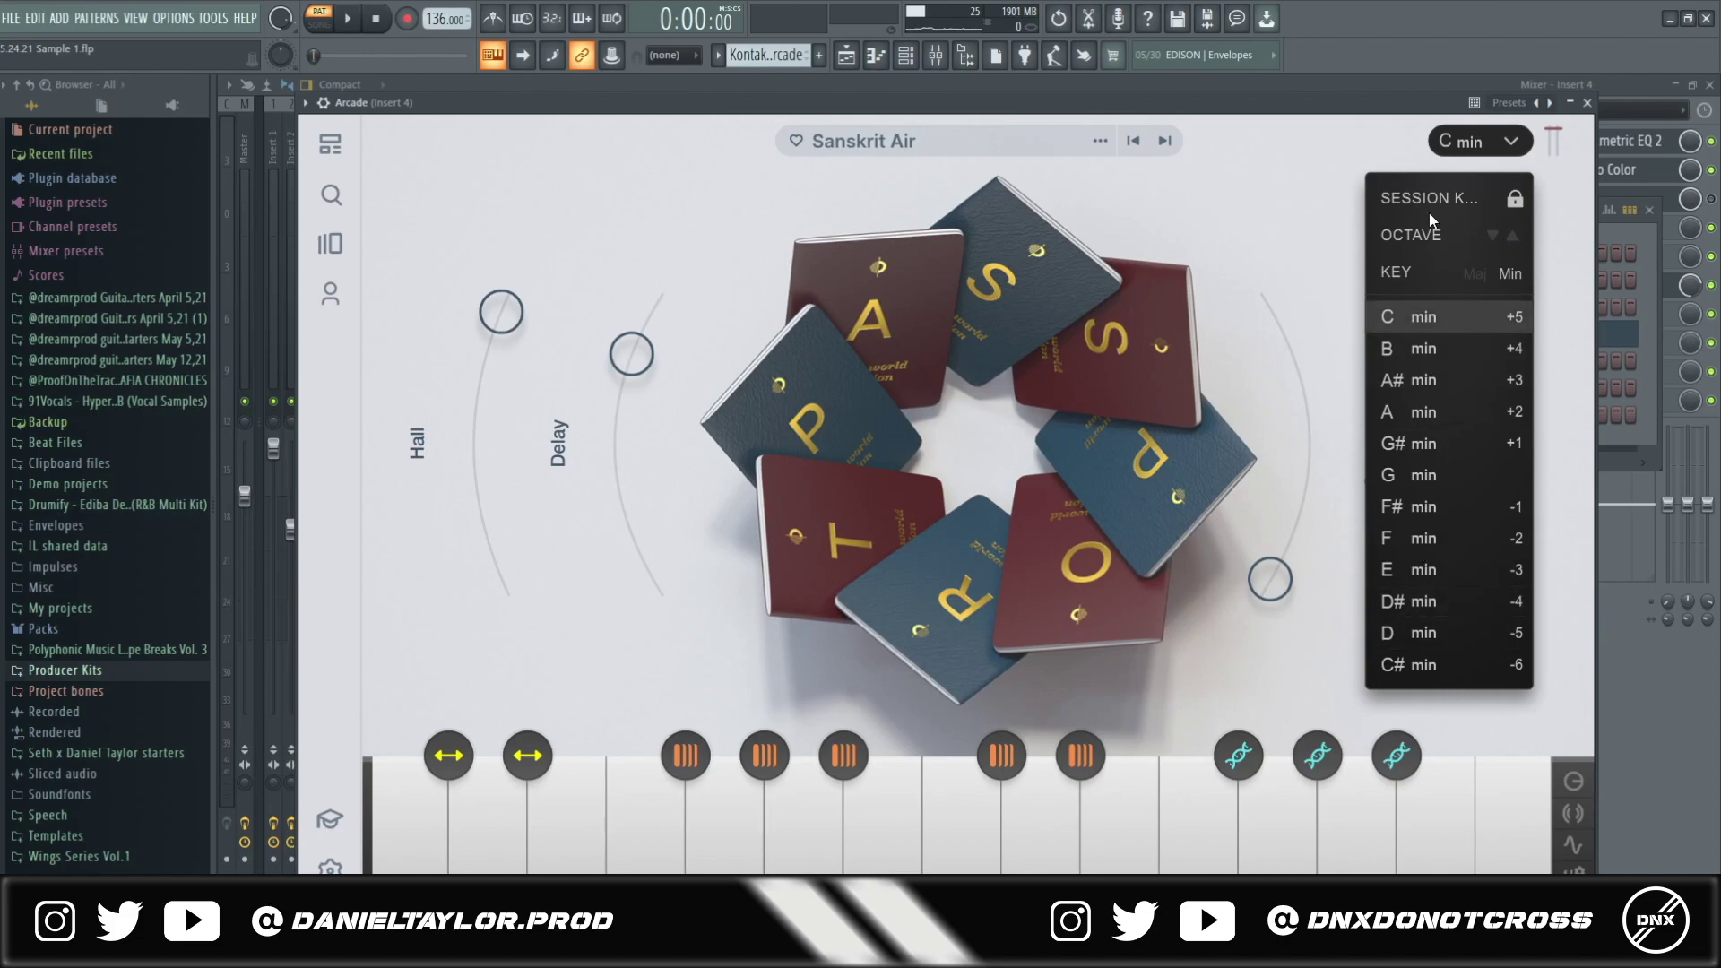
pyautogui.click(1277, 465)
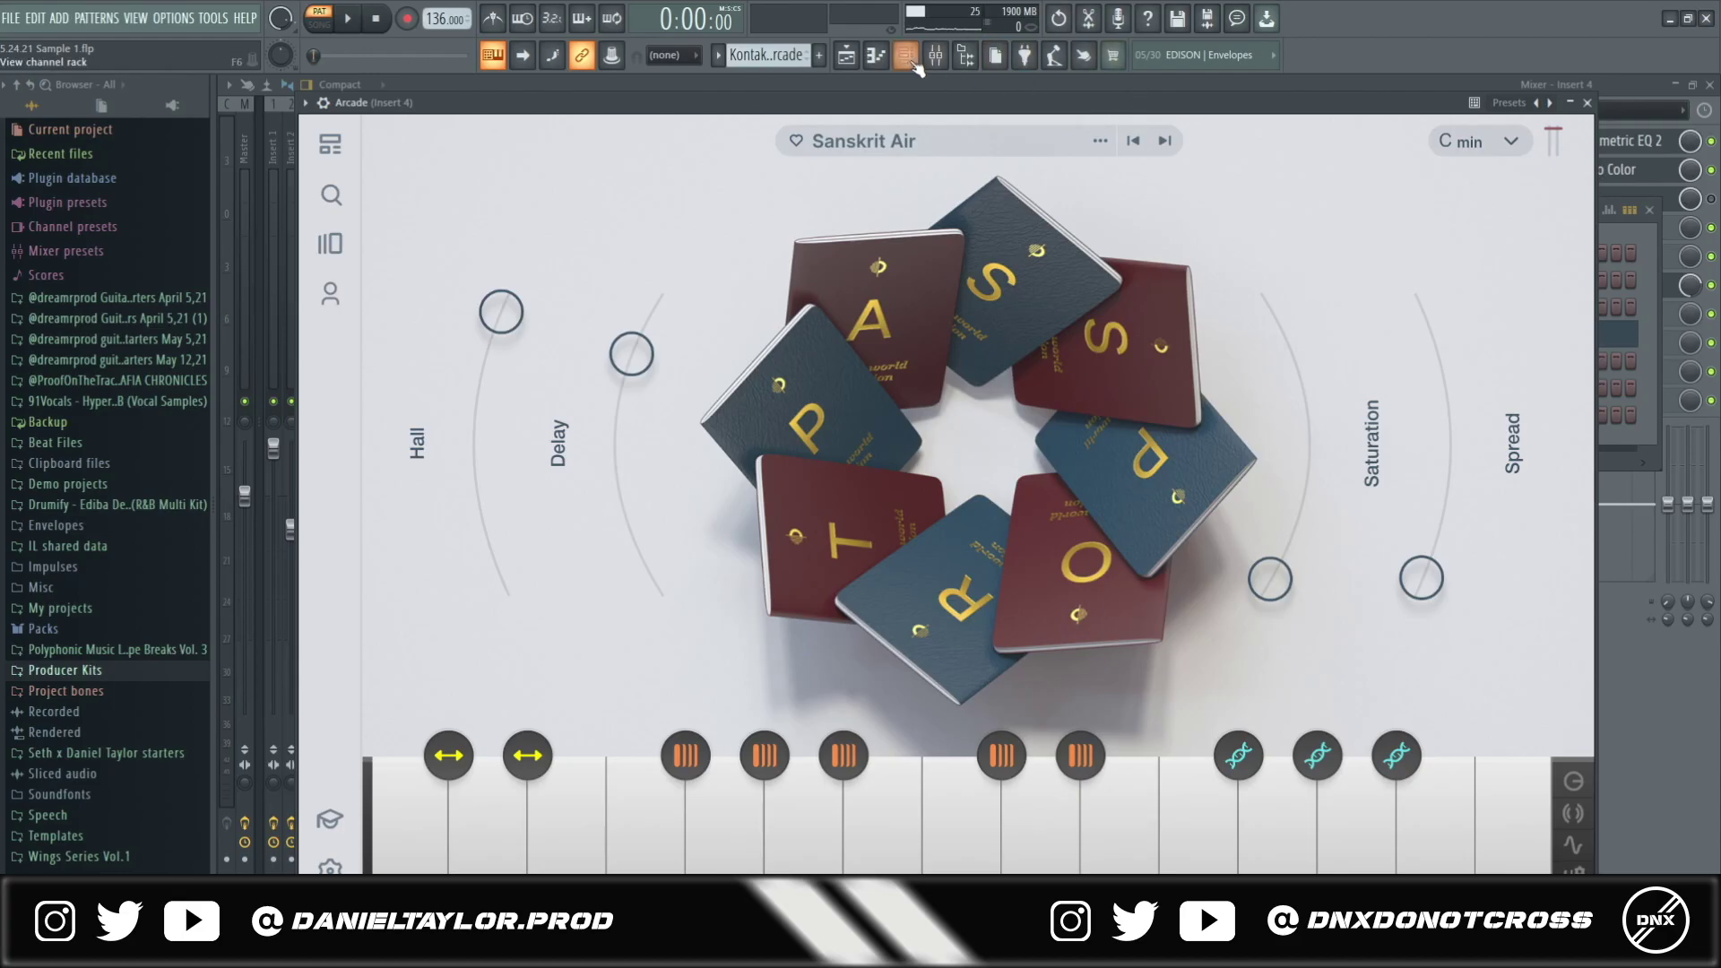
pyautogui.click(937, 56)
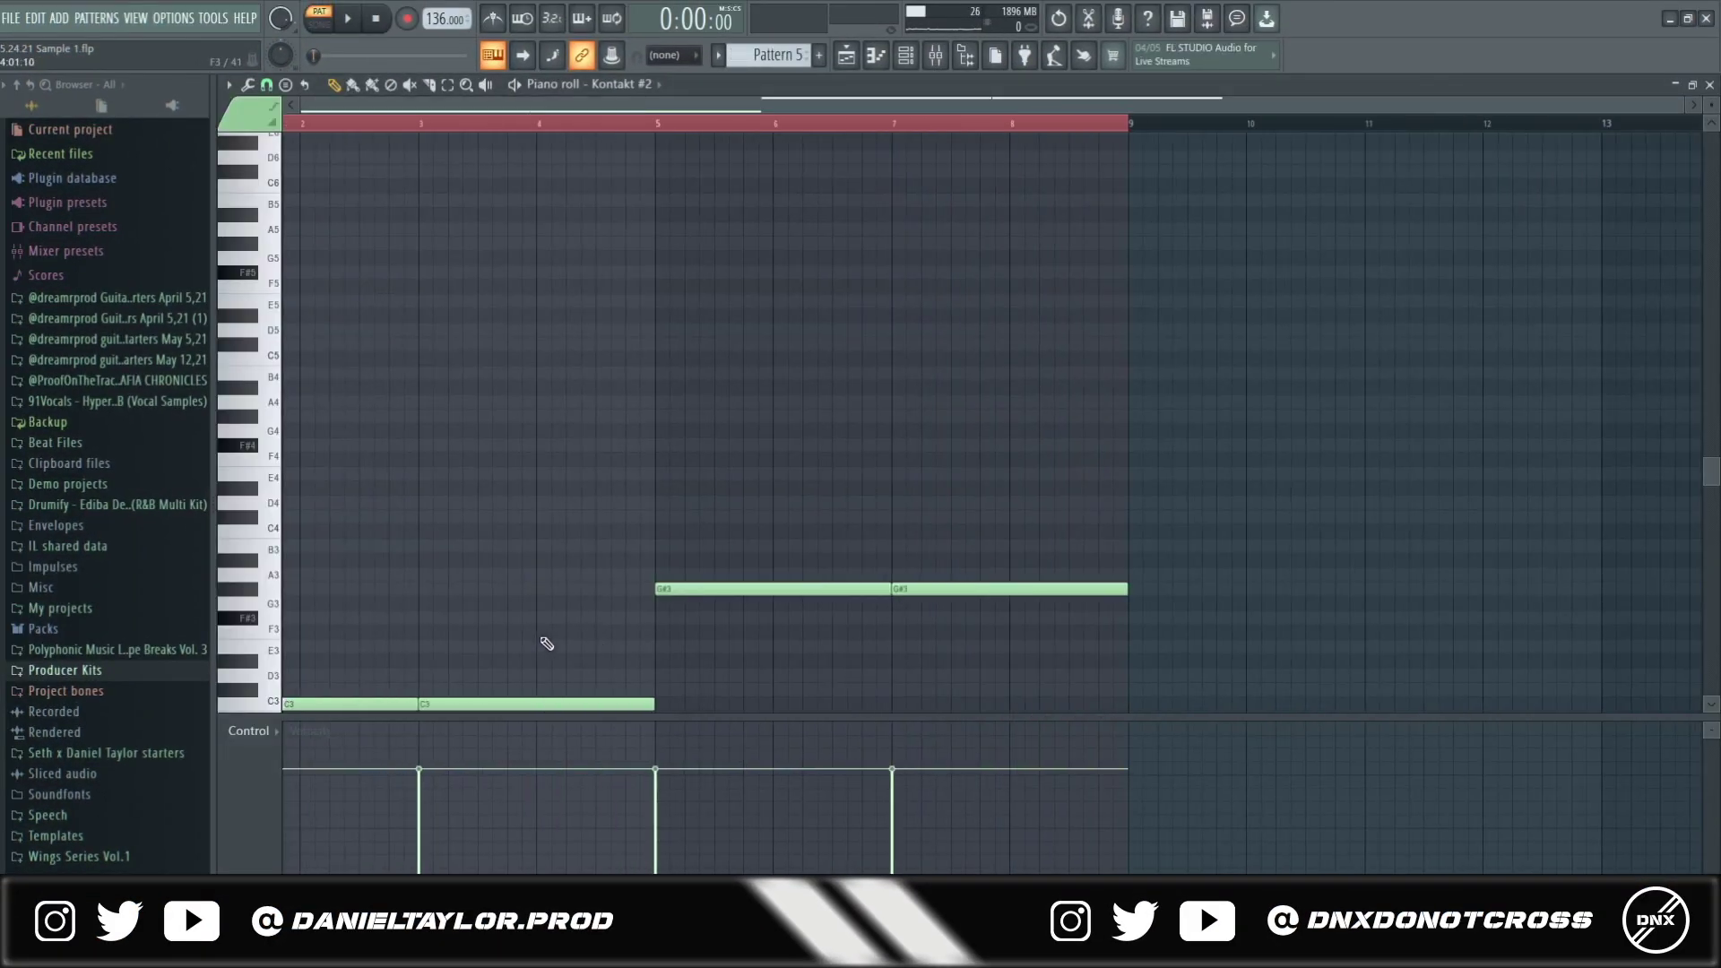
# - Open the Kontakt #2 Rickenbacker bass instrument and its notes in the piano roll
pyautogui.click(846, 55)
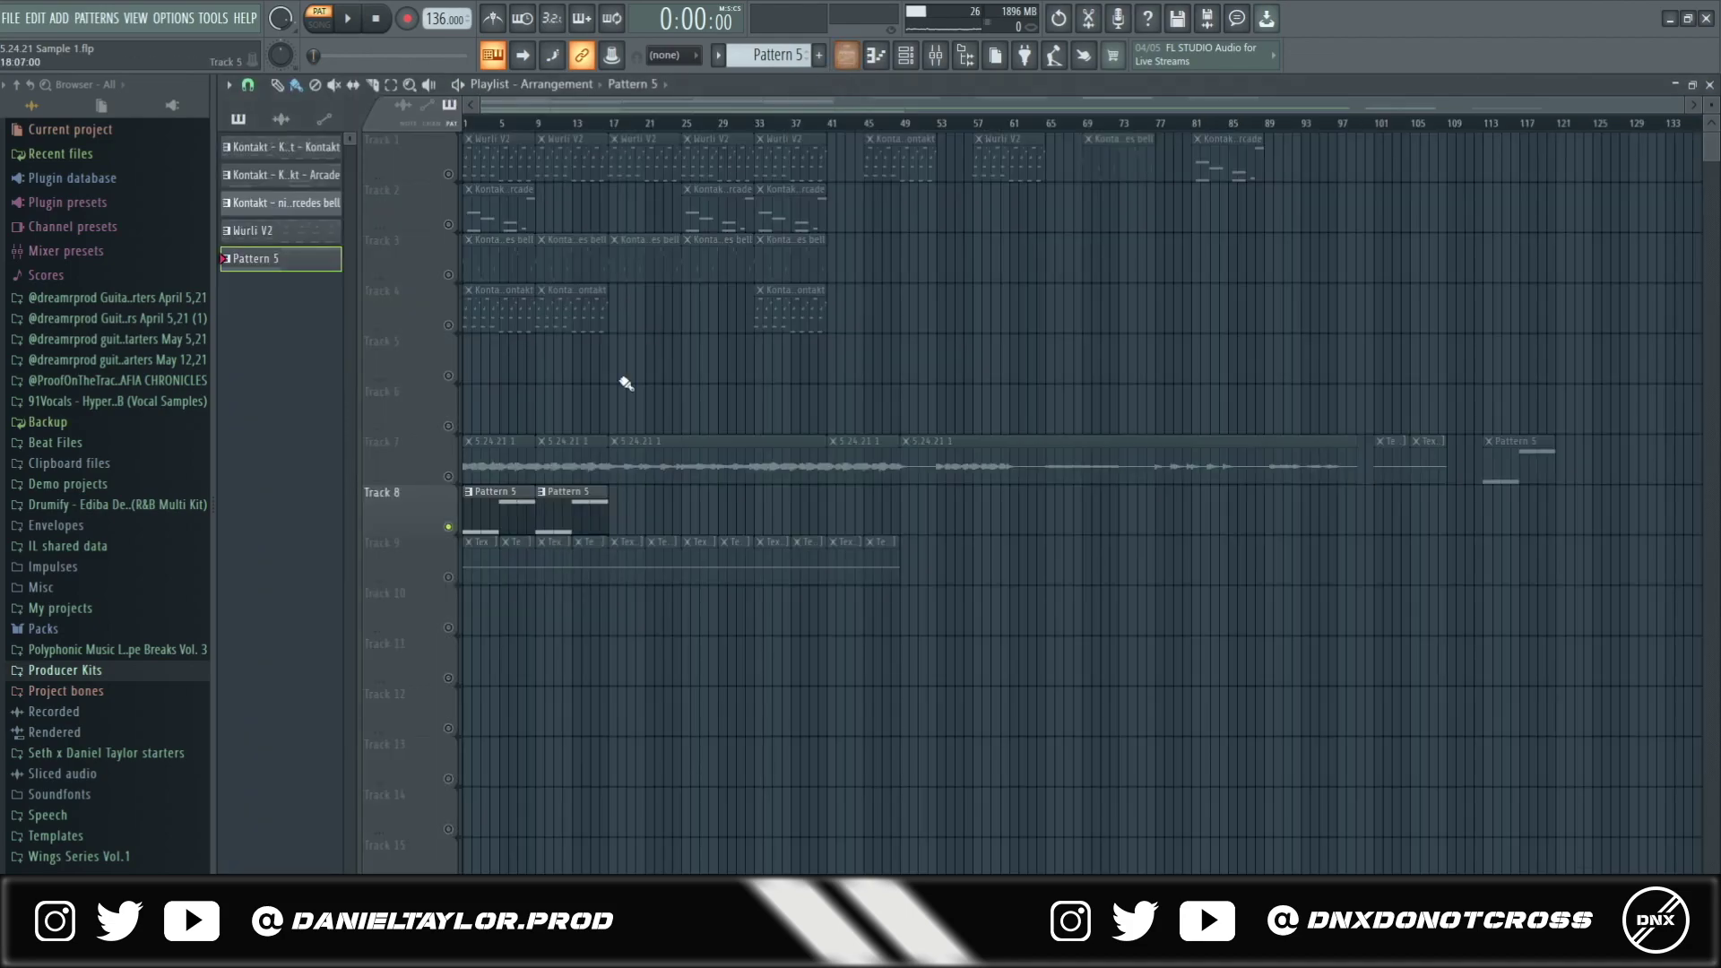
pyautogui.doubleClick(499, 527)
pyautogui.click(935, 56)
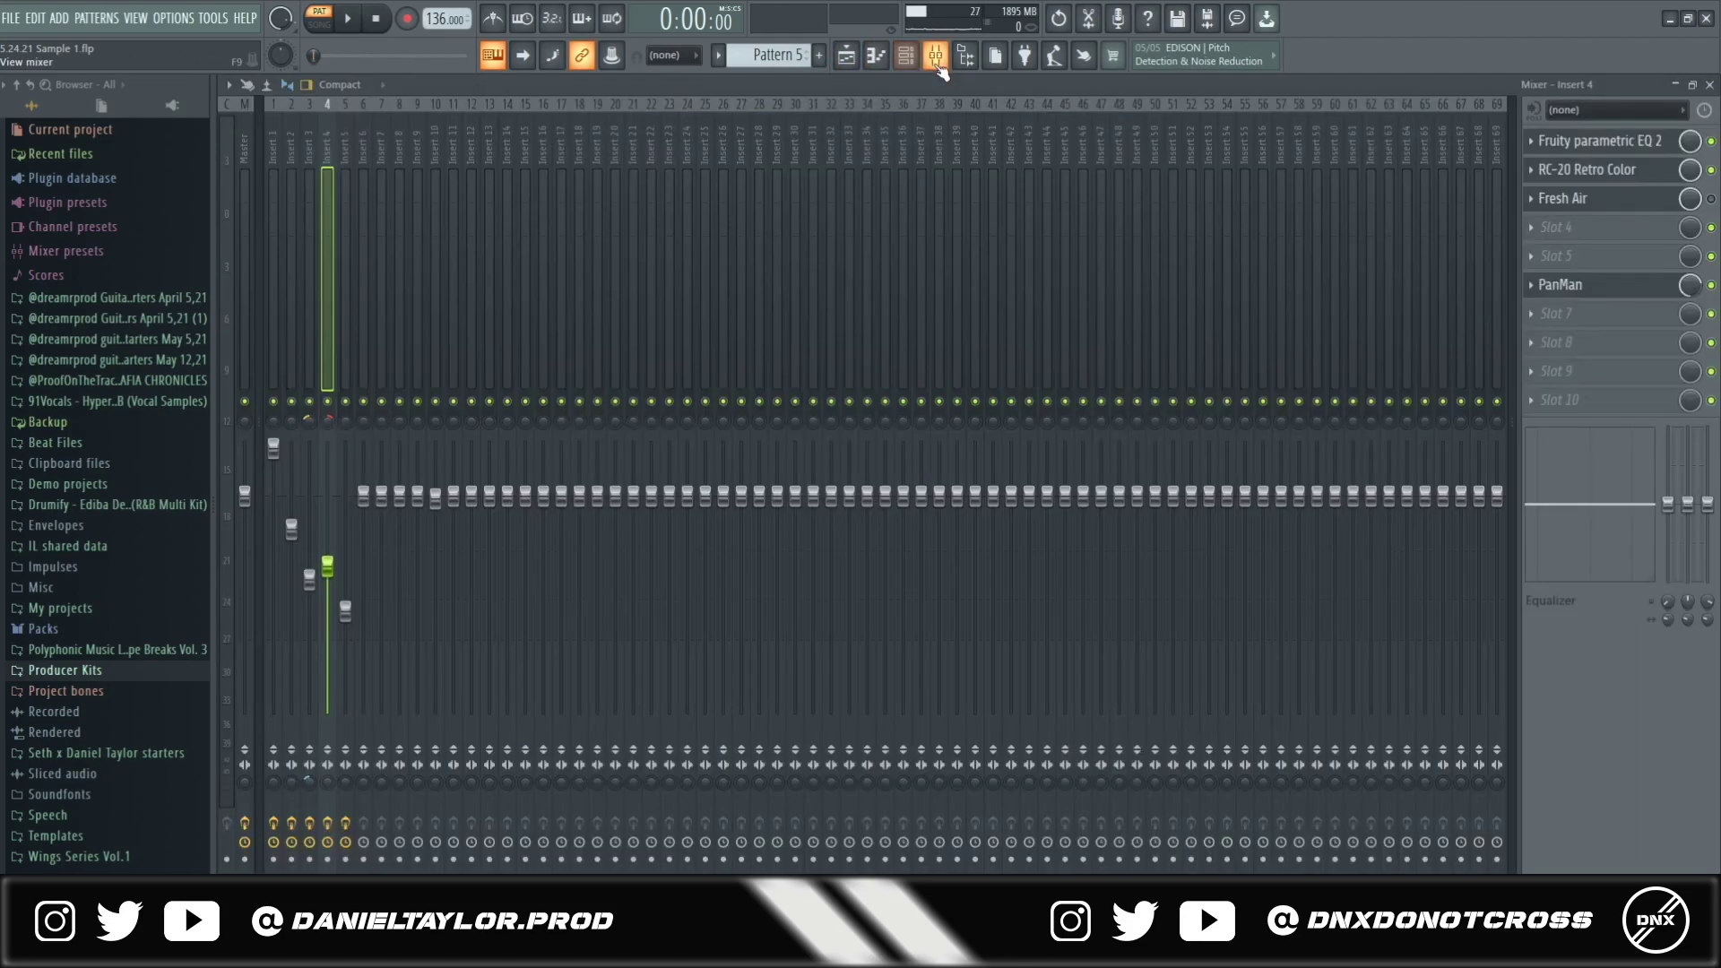
pyautogui.click(905, 55)
pyautogui.click(538, 387)
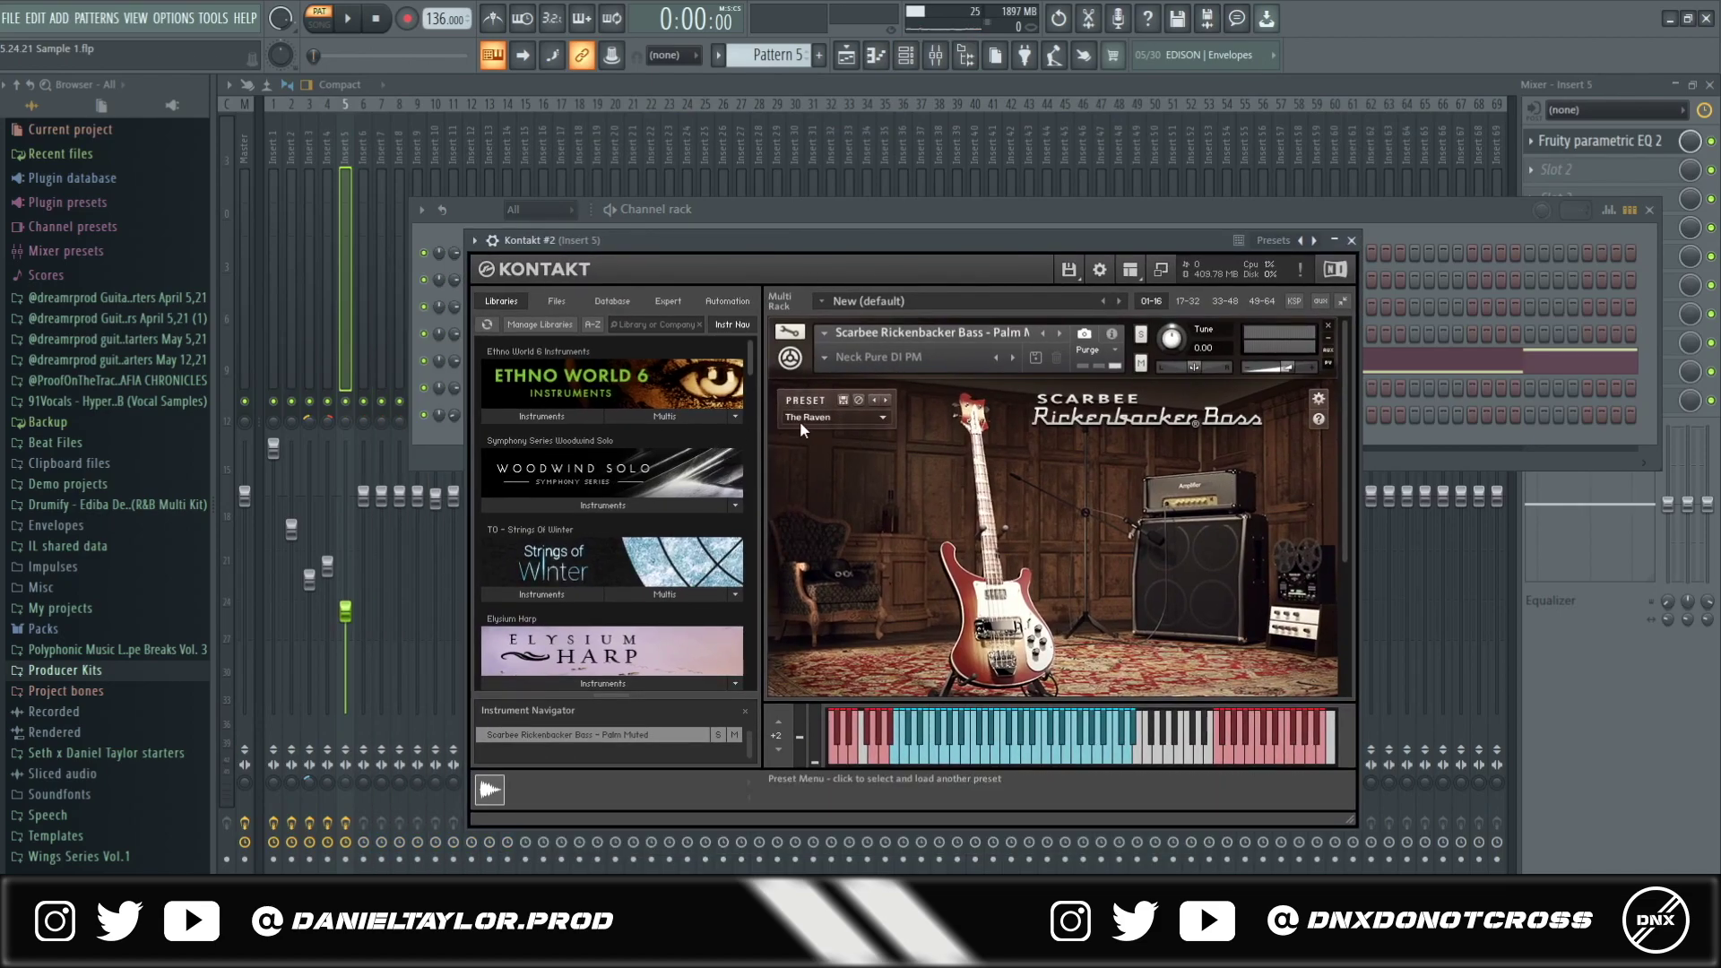
pyautogui.click(1229, 213)
pyautogui.click(657, 371)
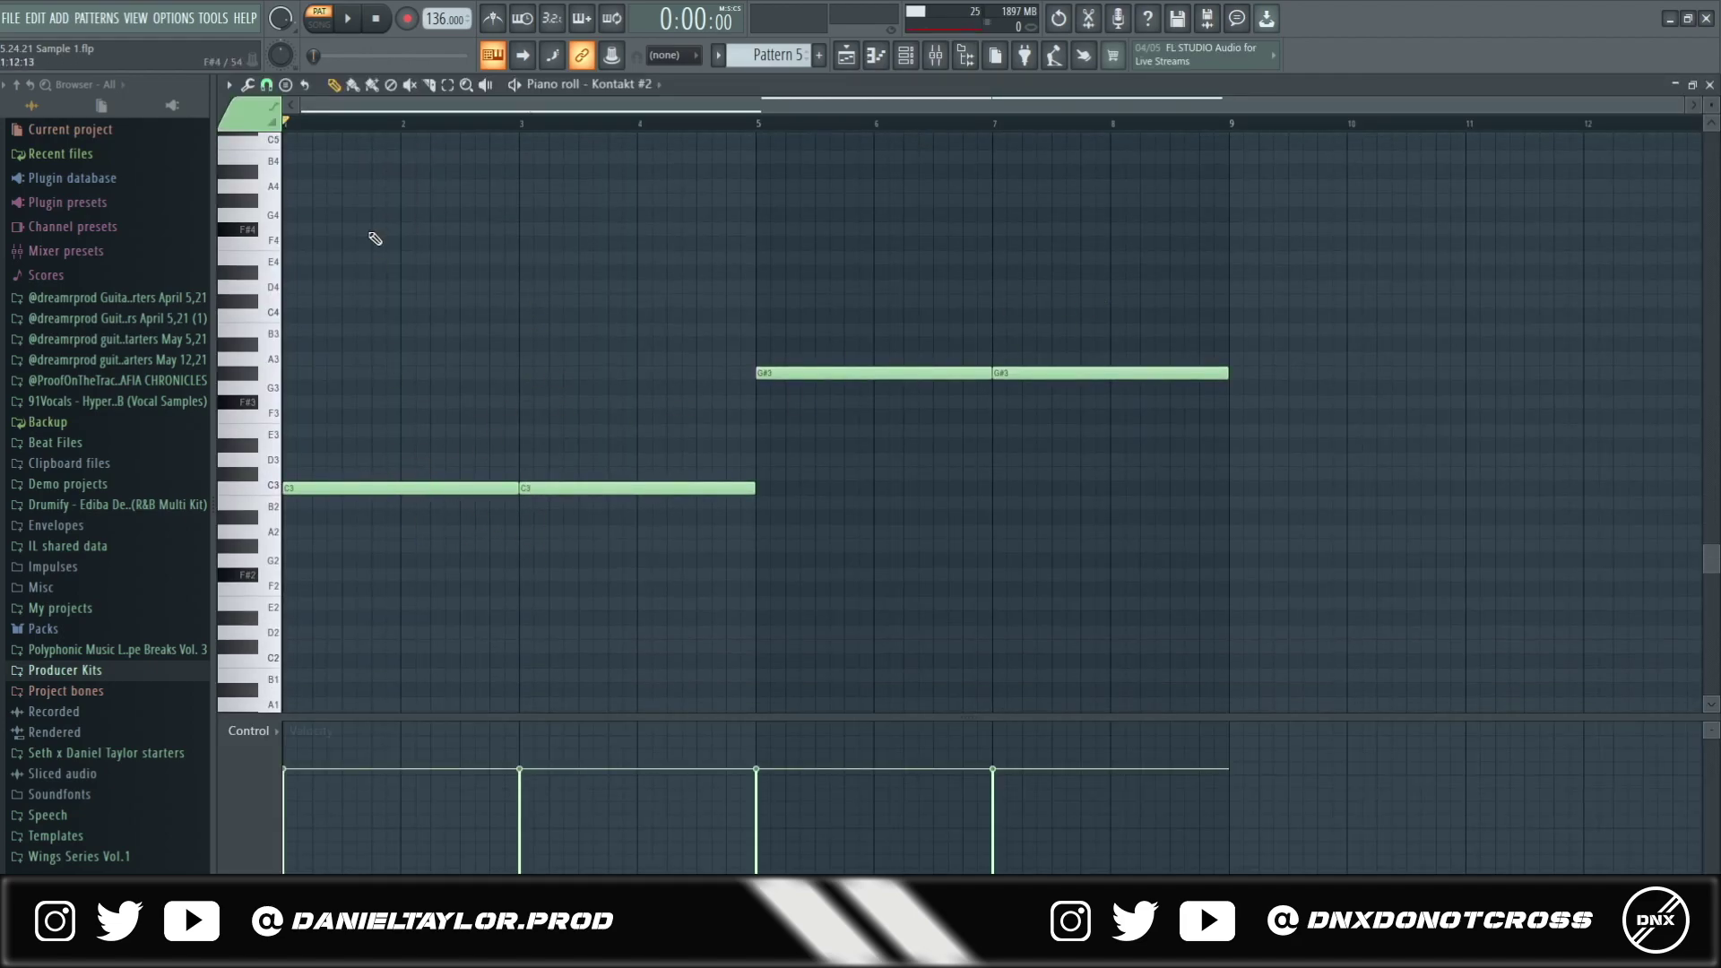
# - Play the bass pattern, jumping playback to bars 5 and 7, then stop
pyautogui.press('space')
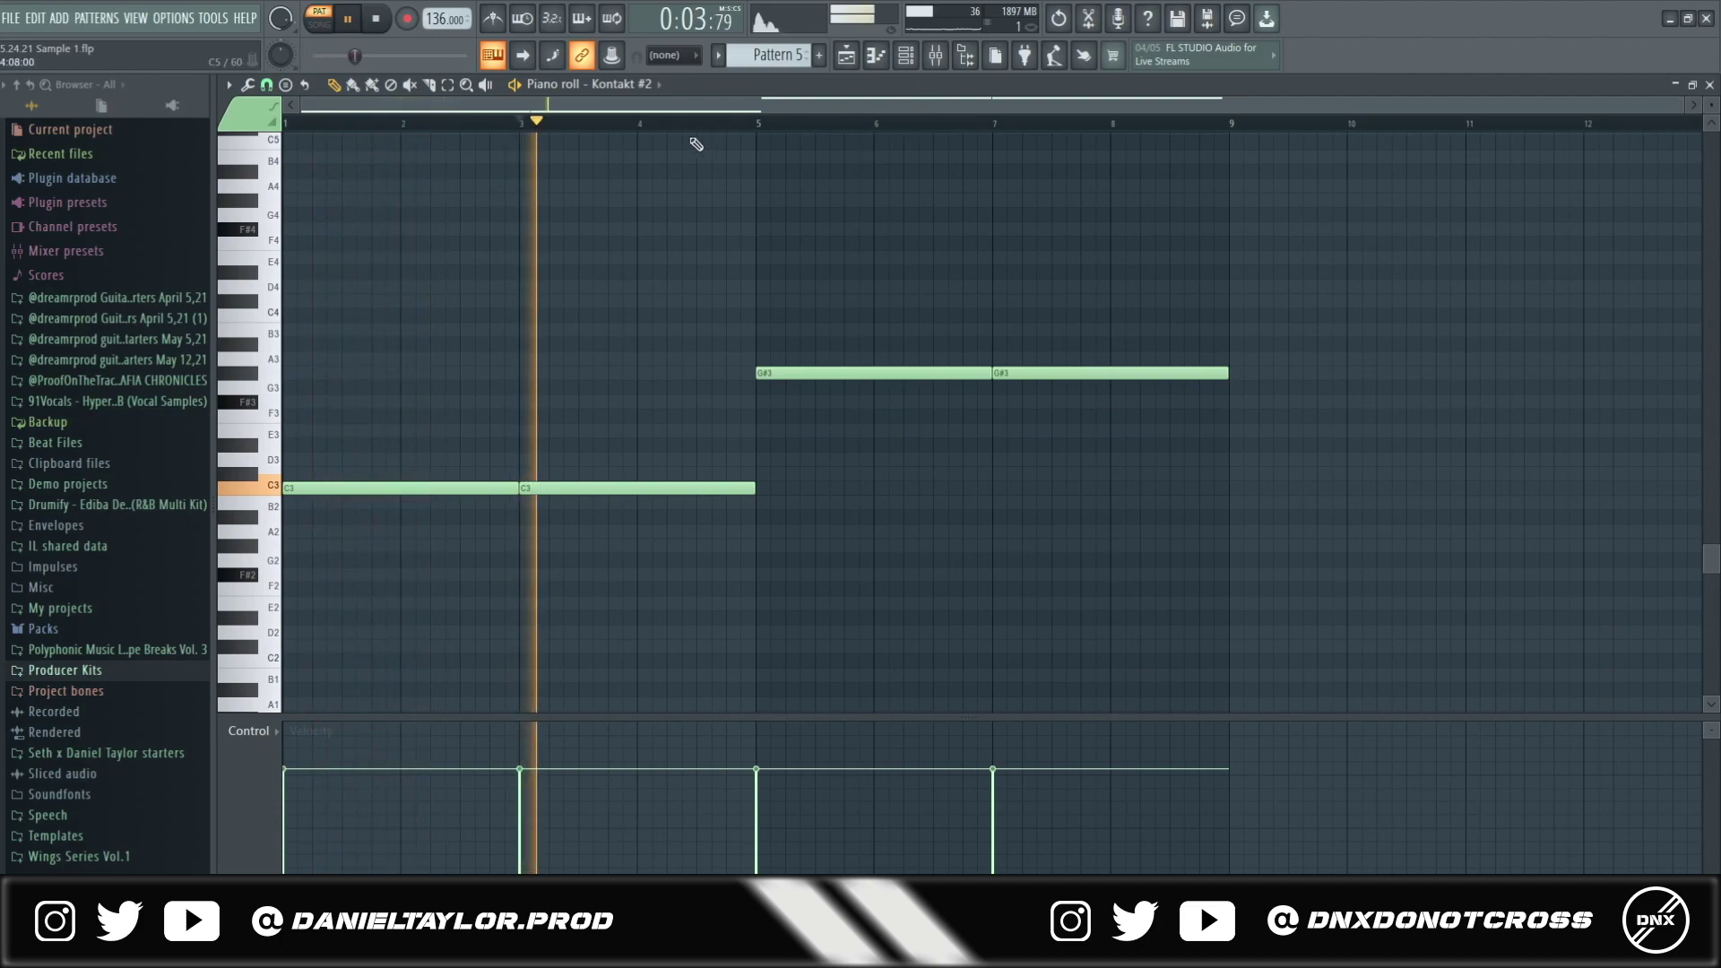
pyautogui.click(757, 127)
pyautogui.click(998, 127)
pyautogui.press('space')
# - Lower the high band in Fruity parametric EQ 2 on Insert 5 to cut the bass highs
pyautogui.press('F9')
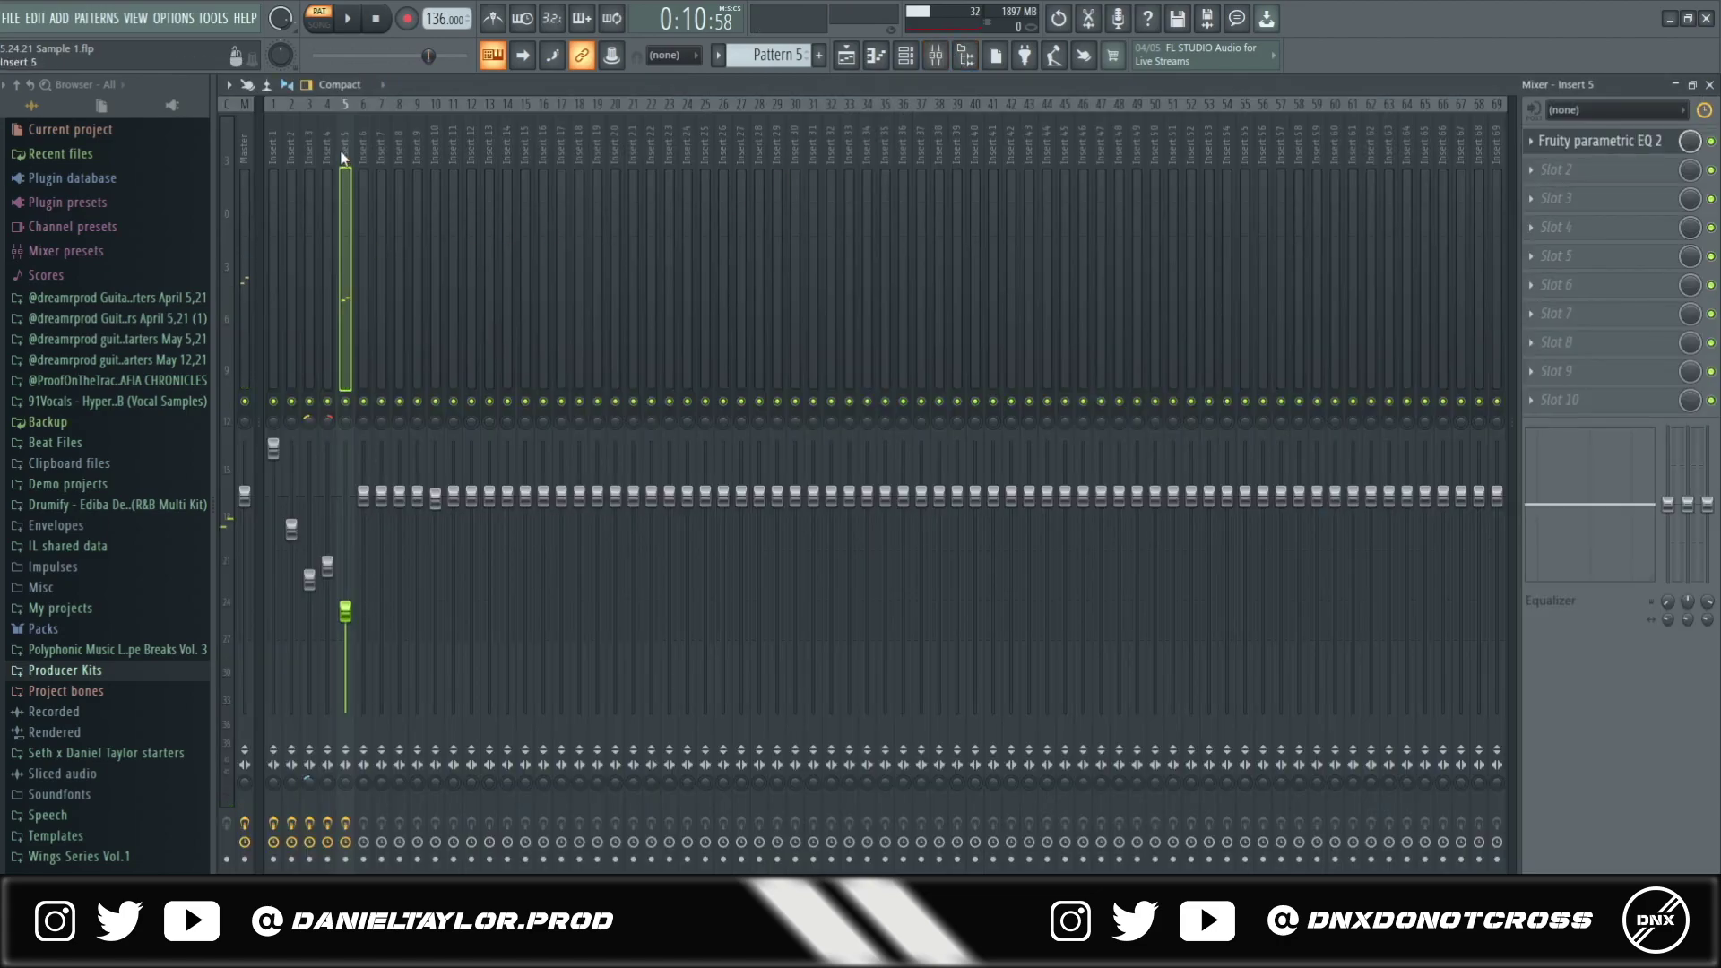
pyautogui.click(1578, 141)
pyautogui.moveTo(702, 414); pyautogui.dragTo(566, 518)
pyautogui.click(846, 54)
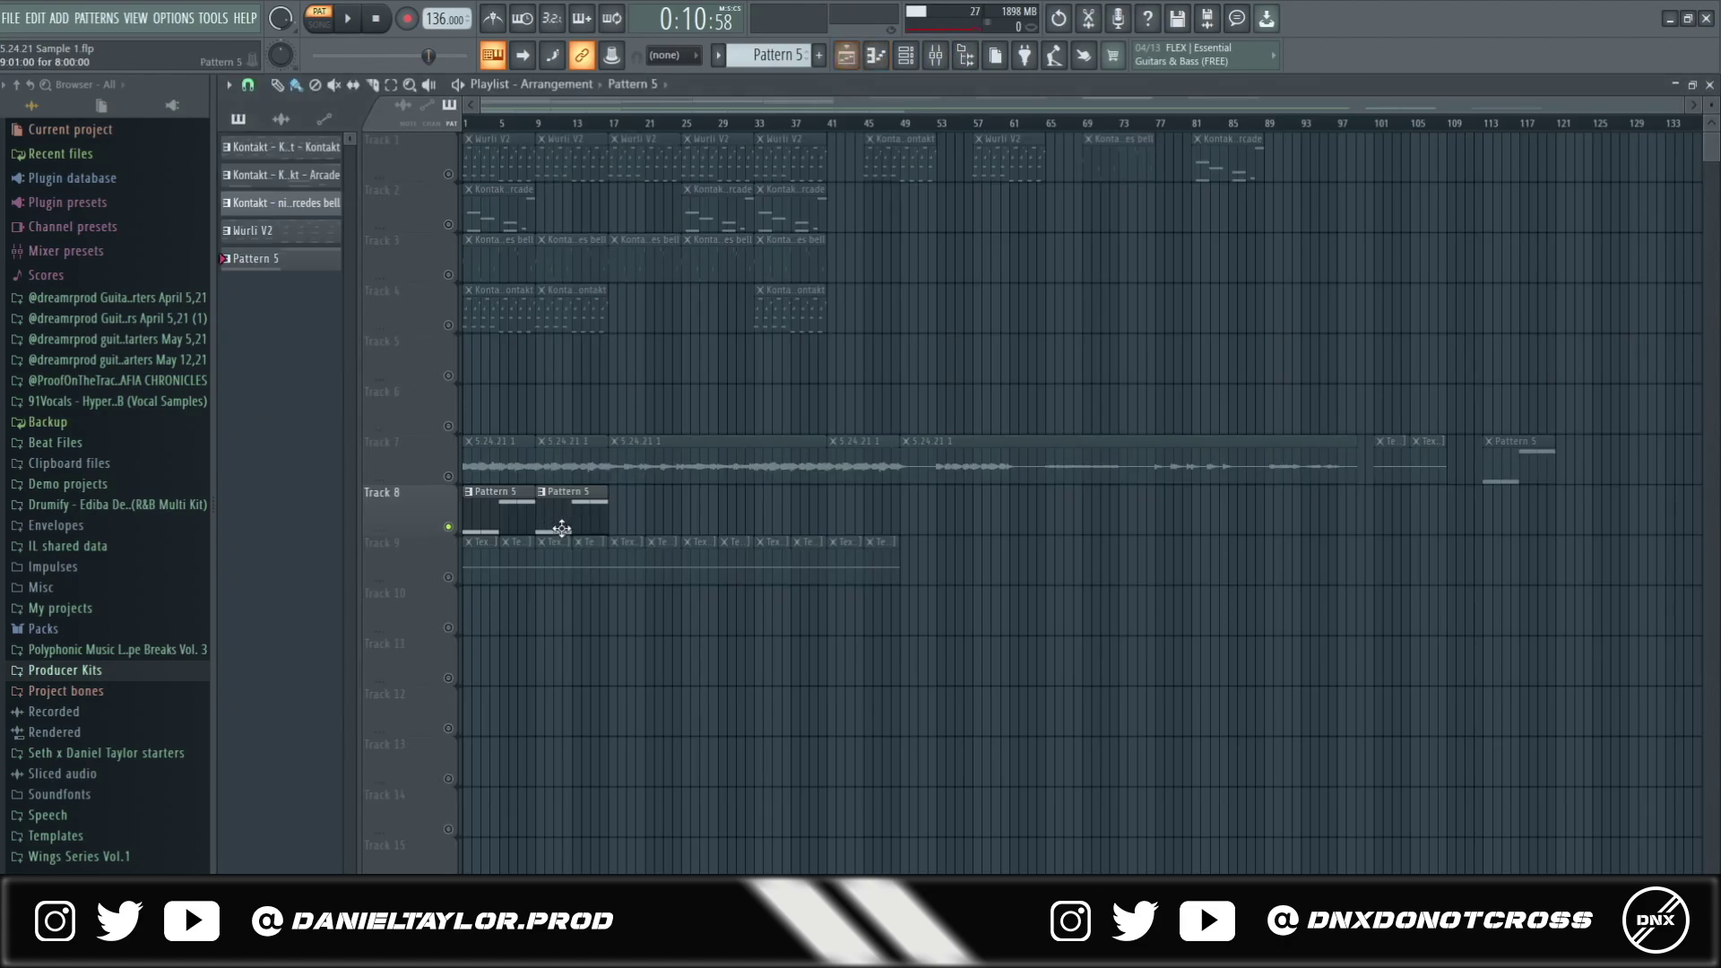
pyautogui.doubleClick(475, 560)
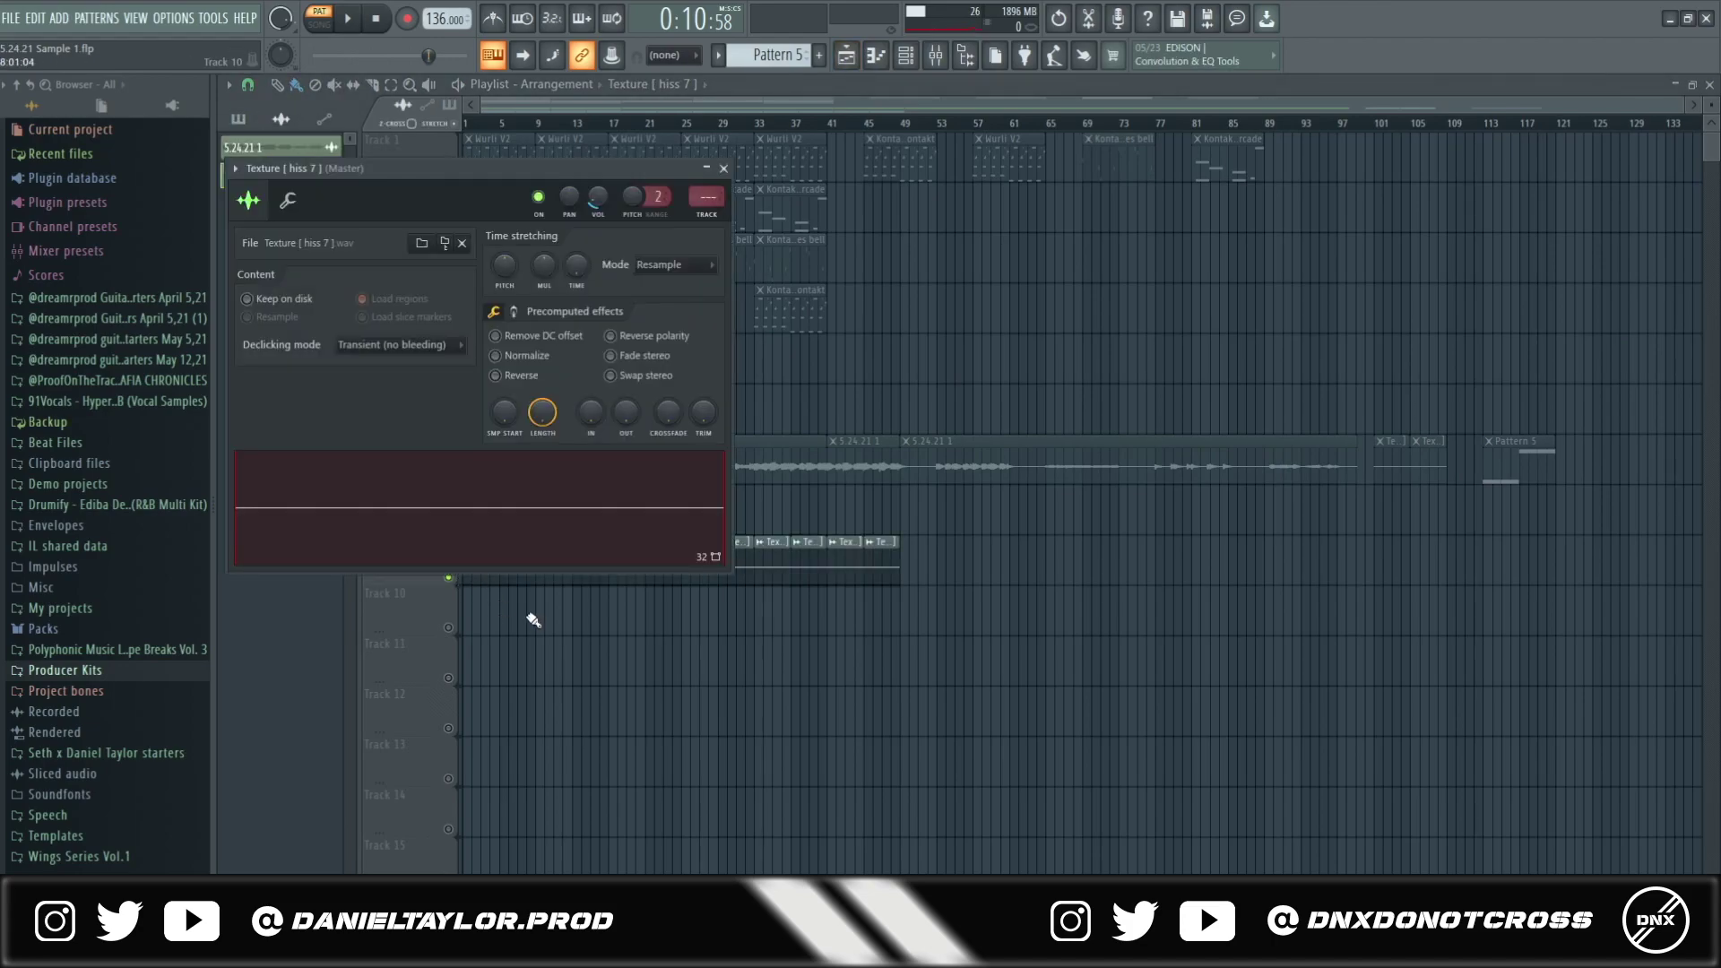
pyautogui.press('Escape')
pyautogui.press('space')
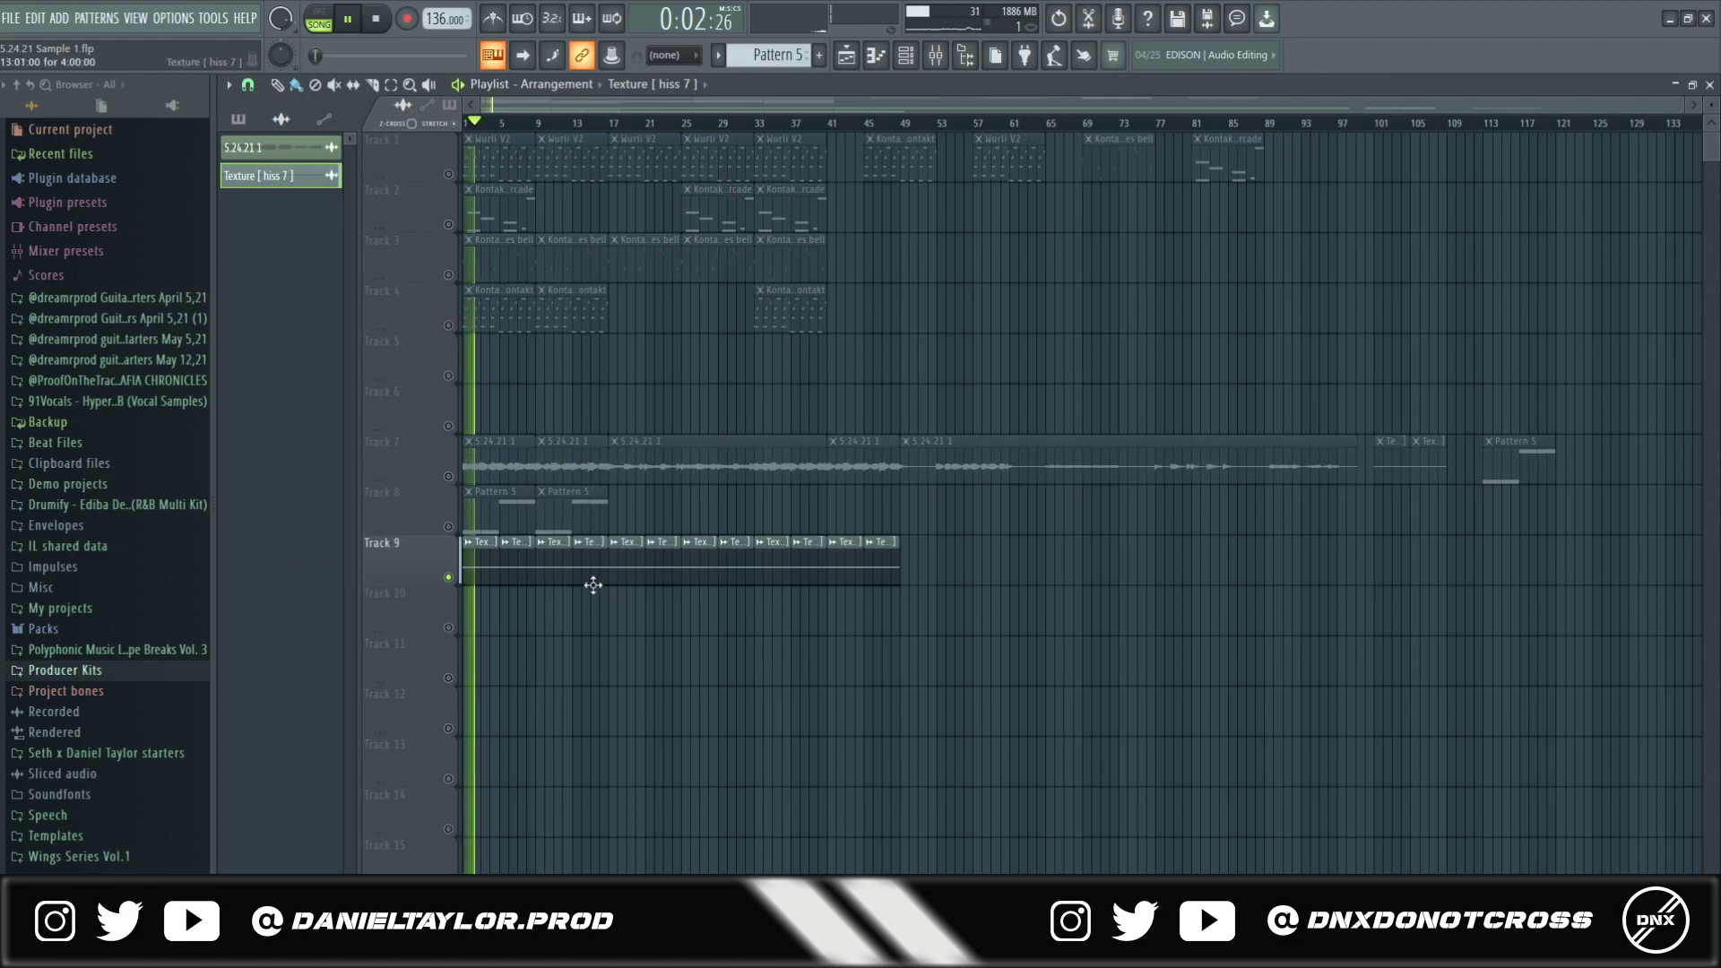
pyautogui.press('space')
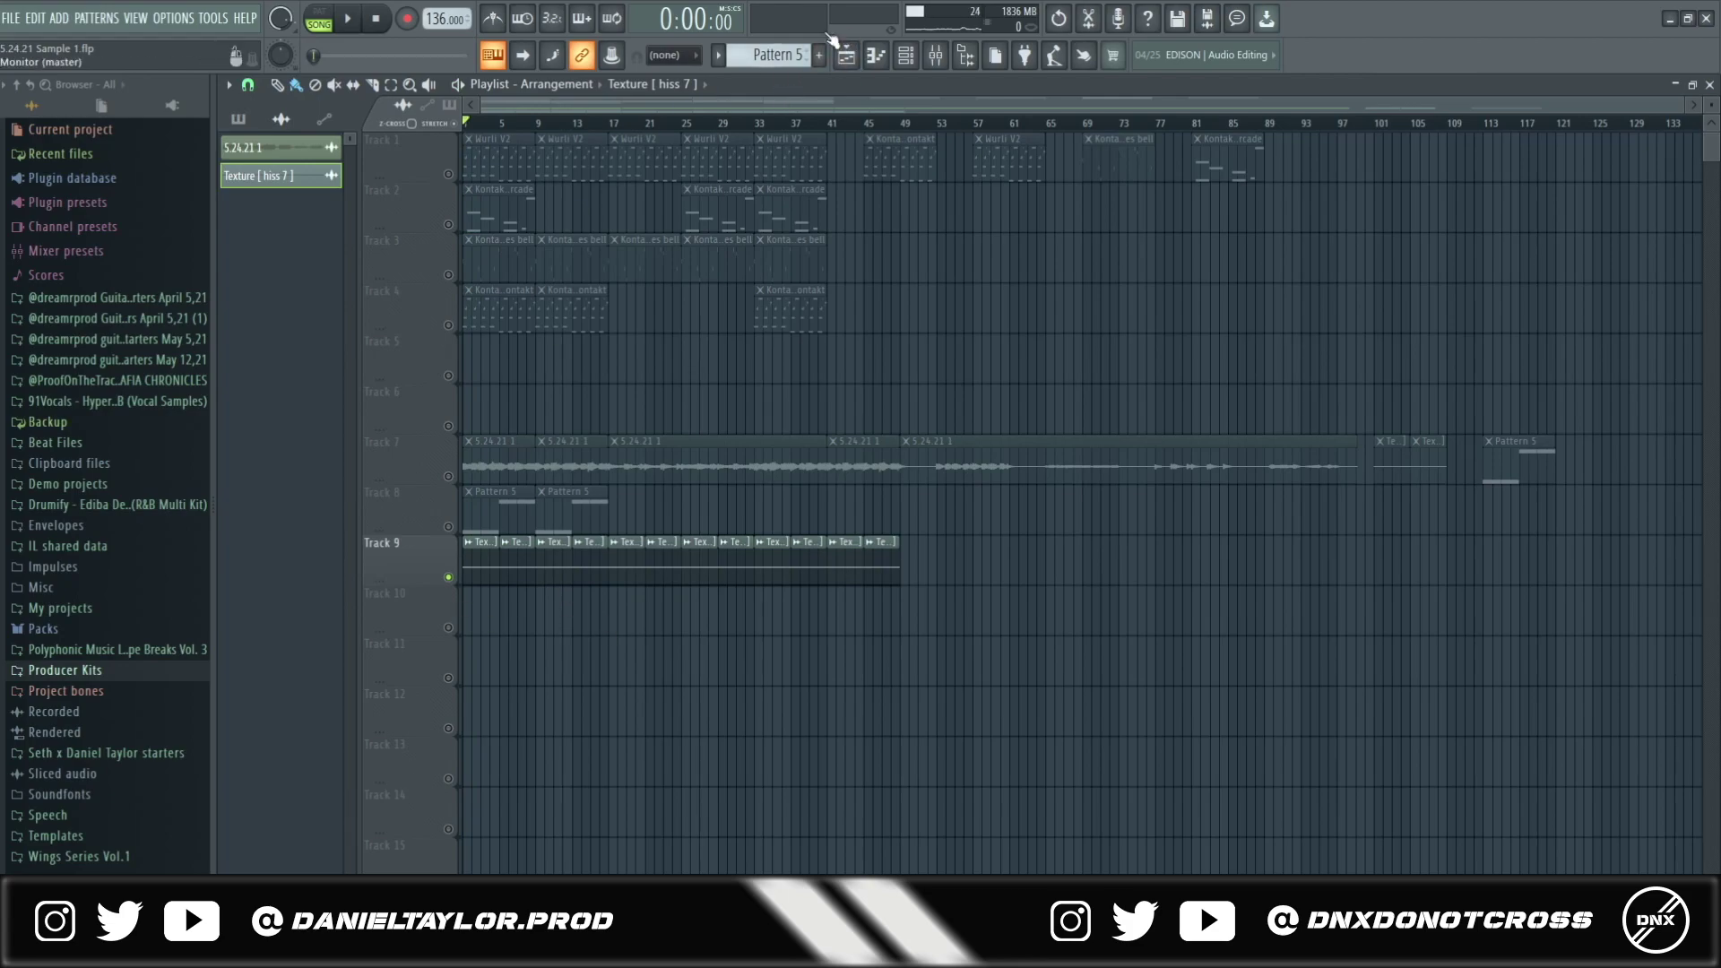
# - Unmute Tracks 7 and 8 and select the opening clips across all tracks
pyautogui.moveTo(448, 476); pyautogui.dragTo(448, 526)
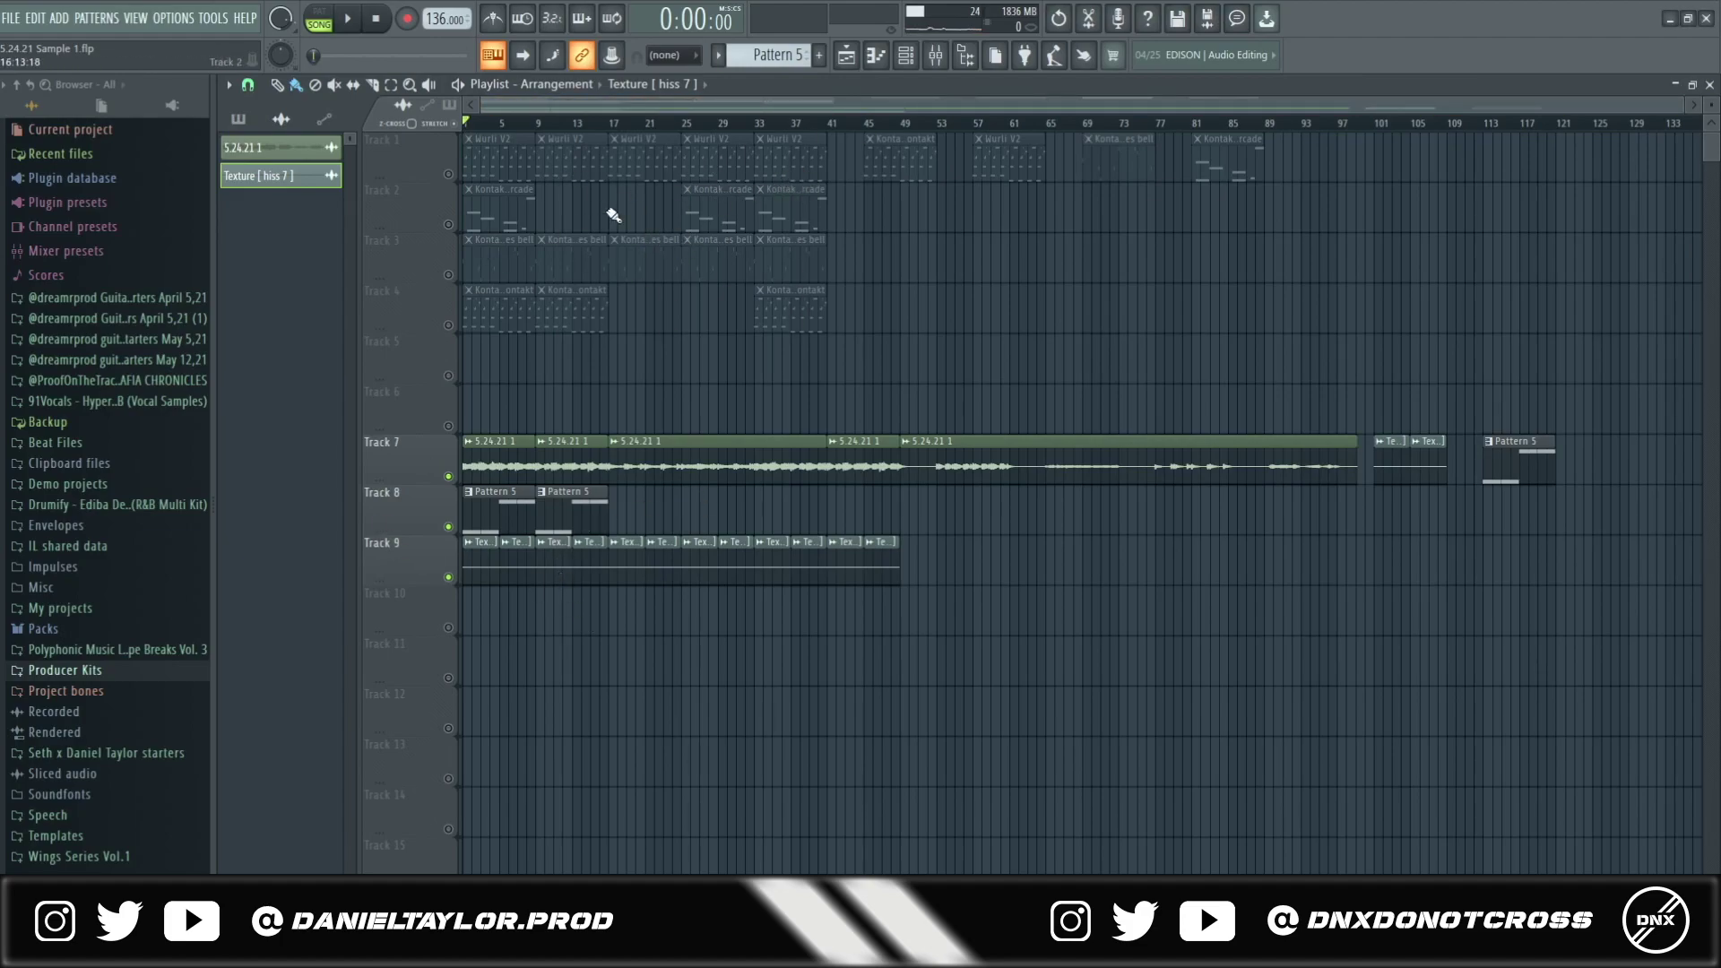
pyautogui.moveTo(487, 165); pyautogui.dragTo(509, 684)
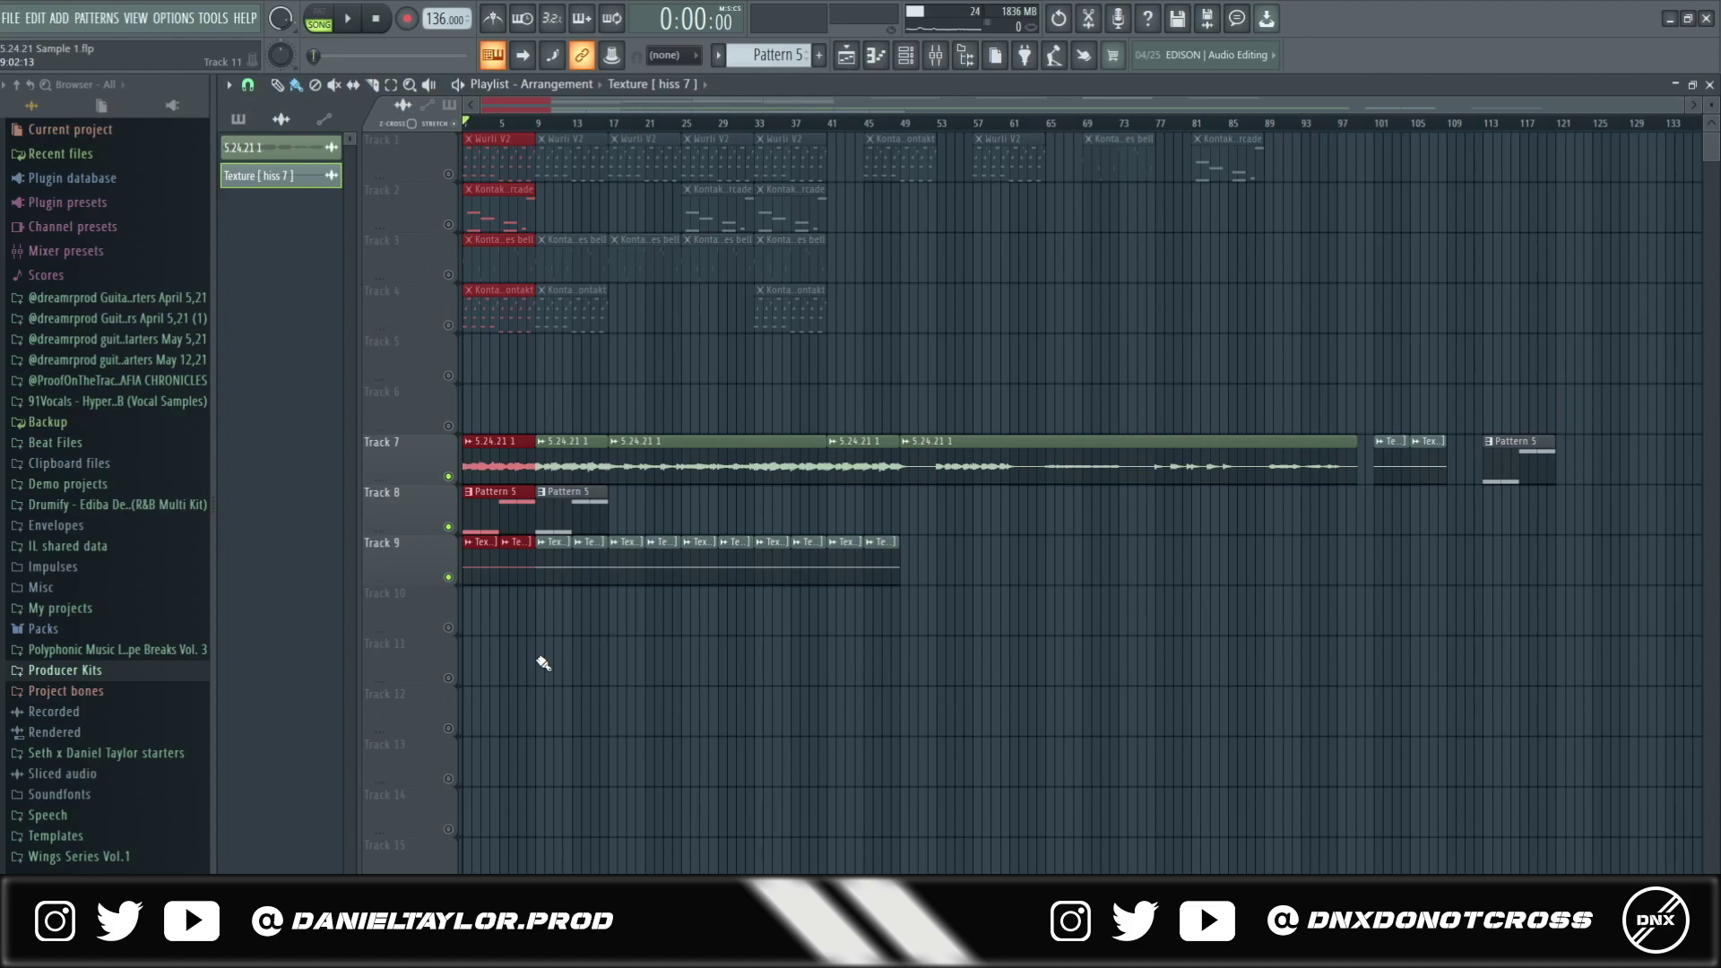
# - Select the intro clips, bars 1–17, bars 21–41, and the opening clips on Tracks 7–9
pyautogui.moveTo(474, 134); pyautogui.dragTo(600, 633)
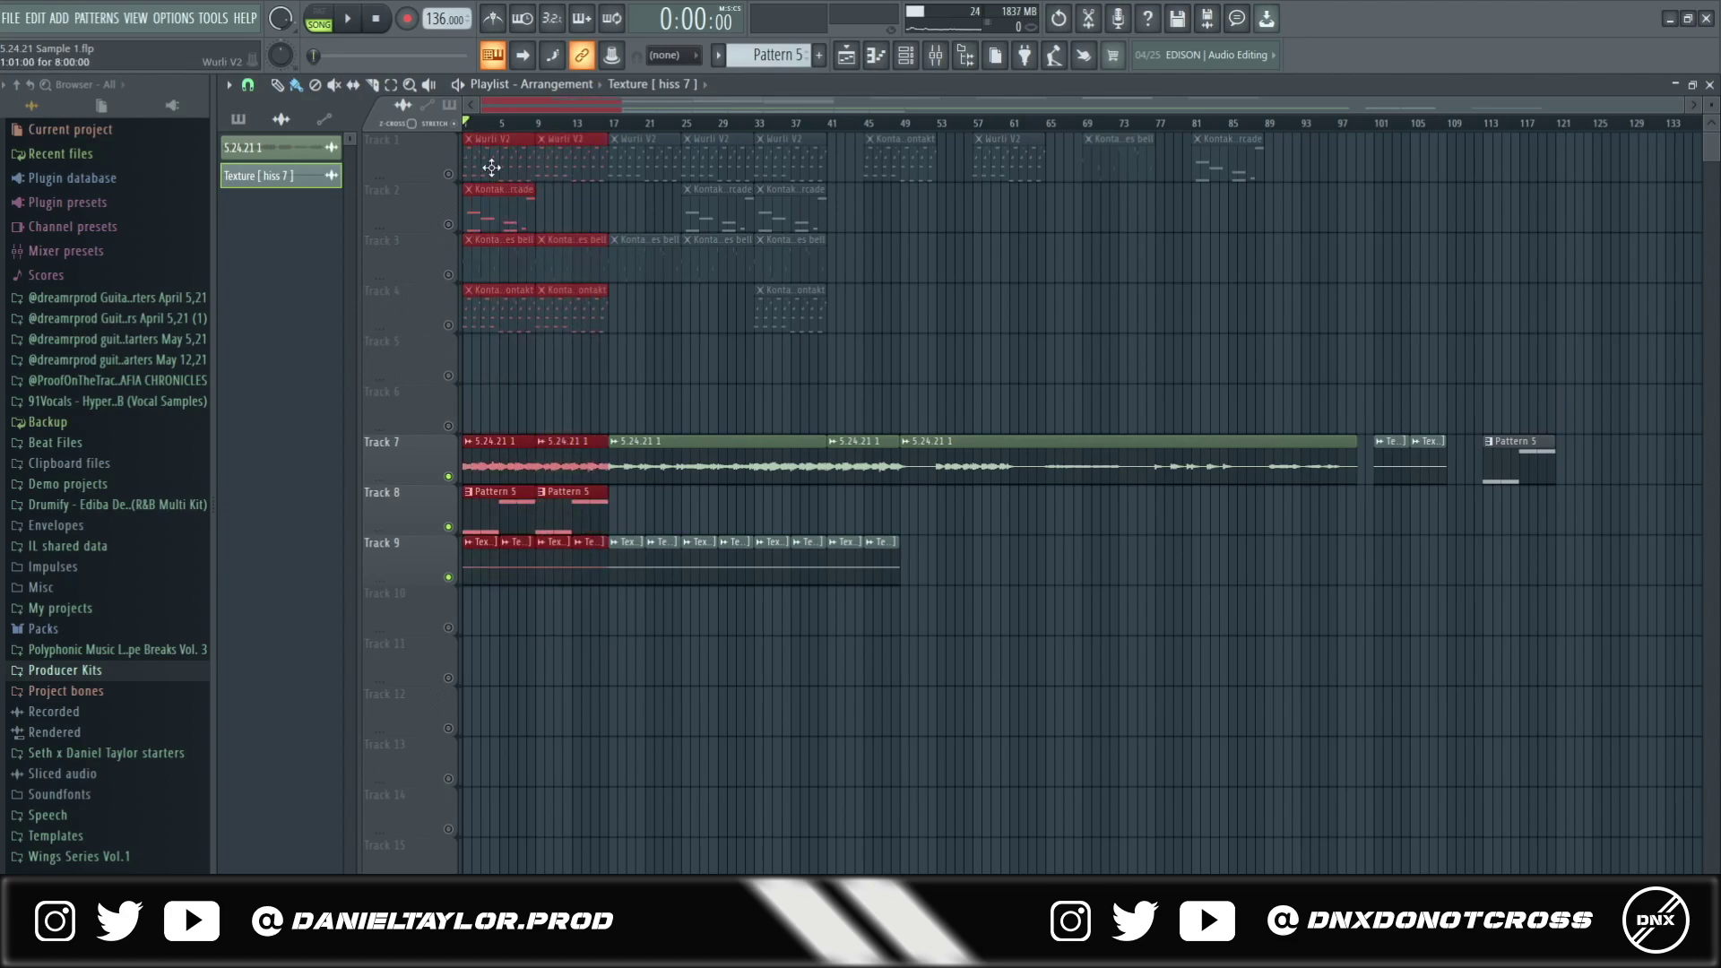
pyautogui.moveTo(477, 135); pyautogui.dragTo(609, 357)
pyautogui.moveTo(638, 135); pyautogui.dragTo(840, 348)
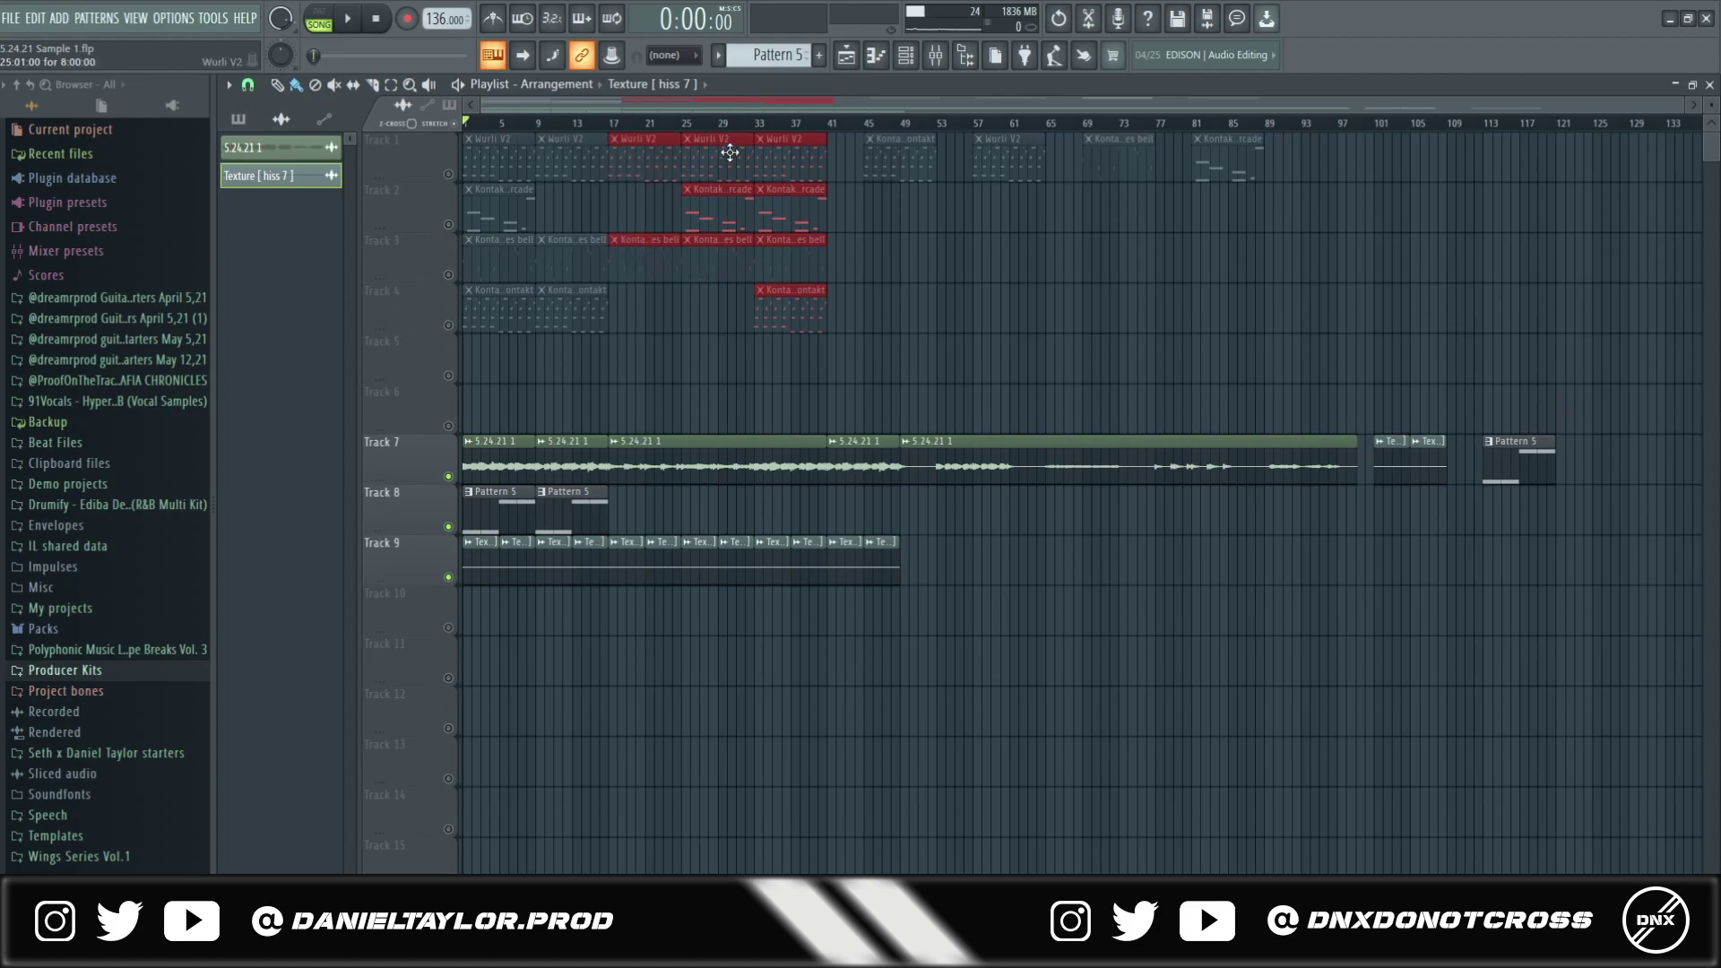
pyautogui.moveTo(578, 430); pyautogui.dragTo(391, 644)
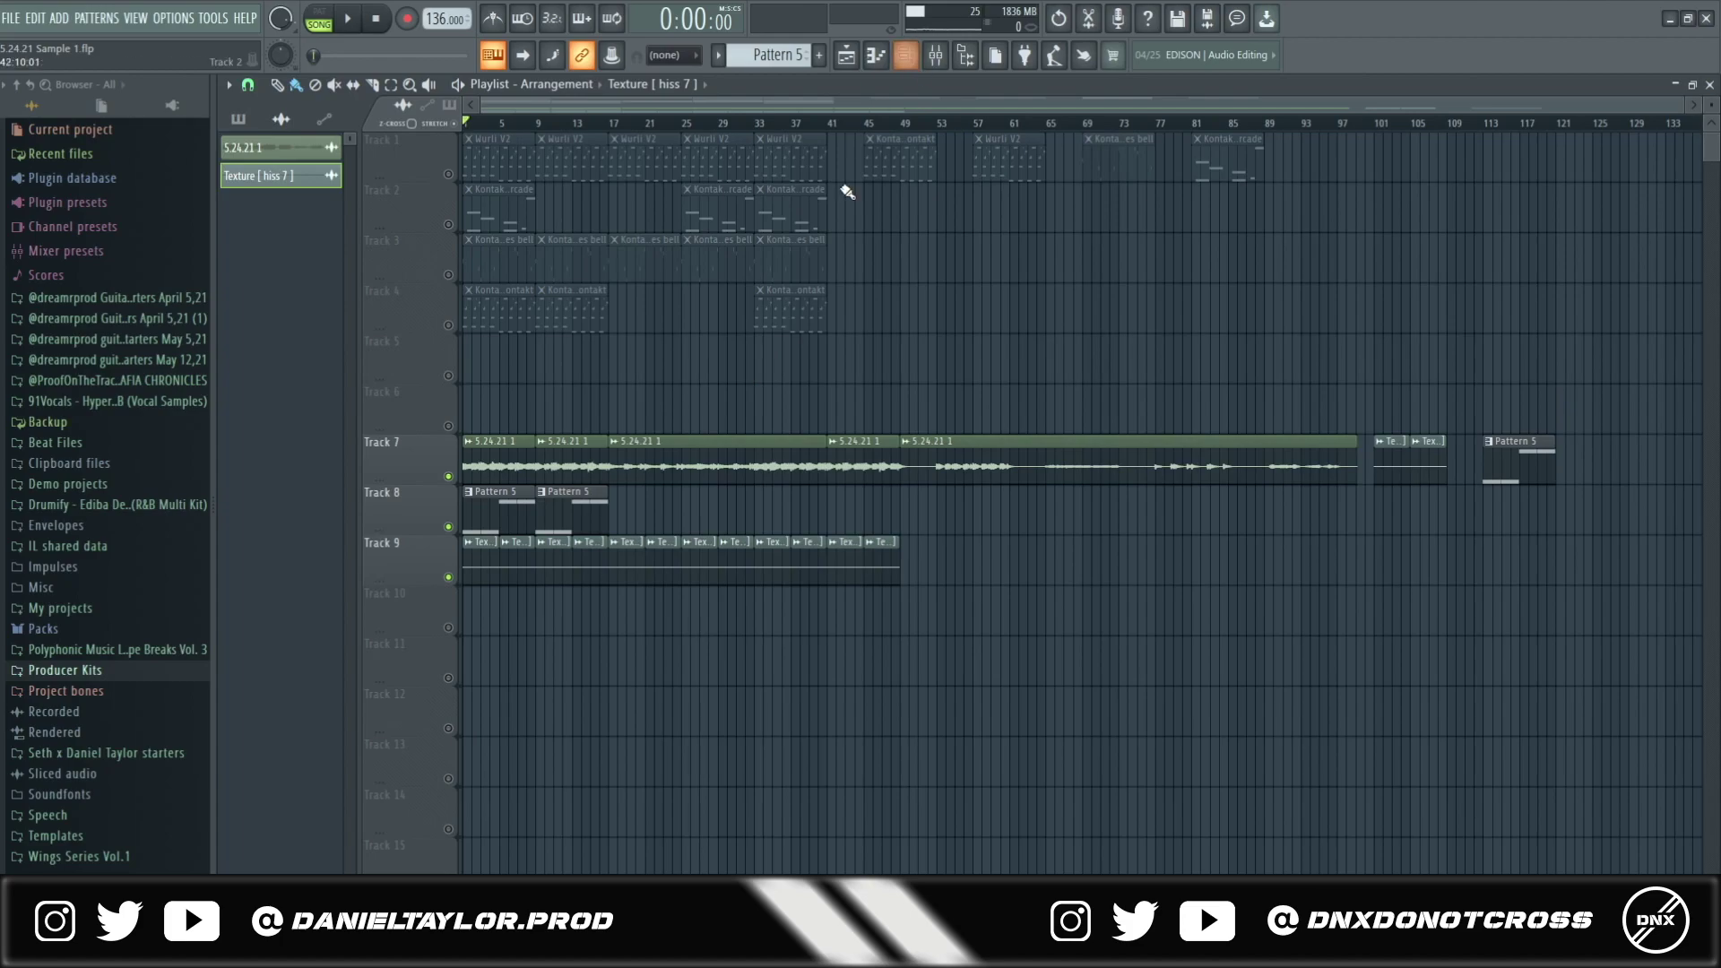
pyautogui.doubleClick(787, 448)
pyautogui.click(935, 54)
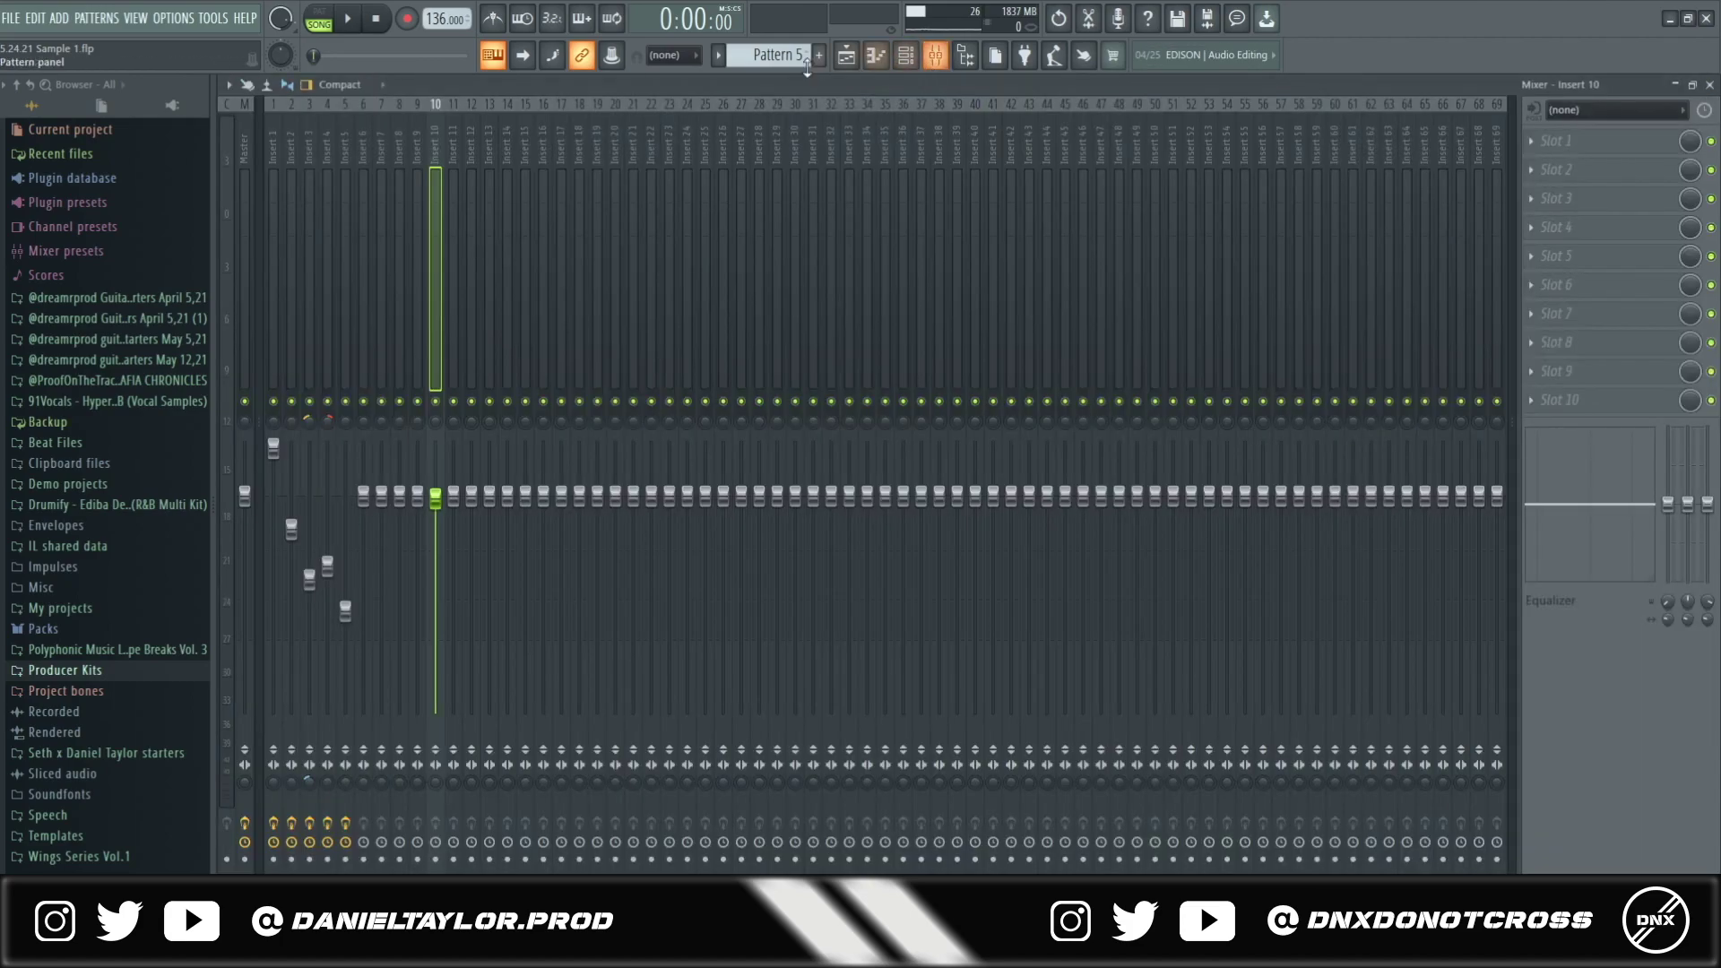
pyautogui.click(236, 128)
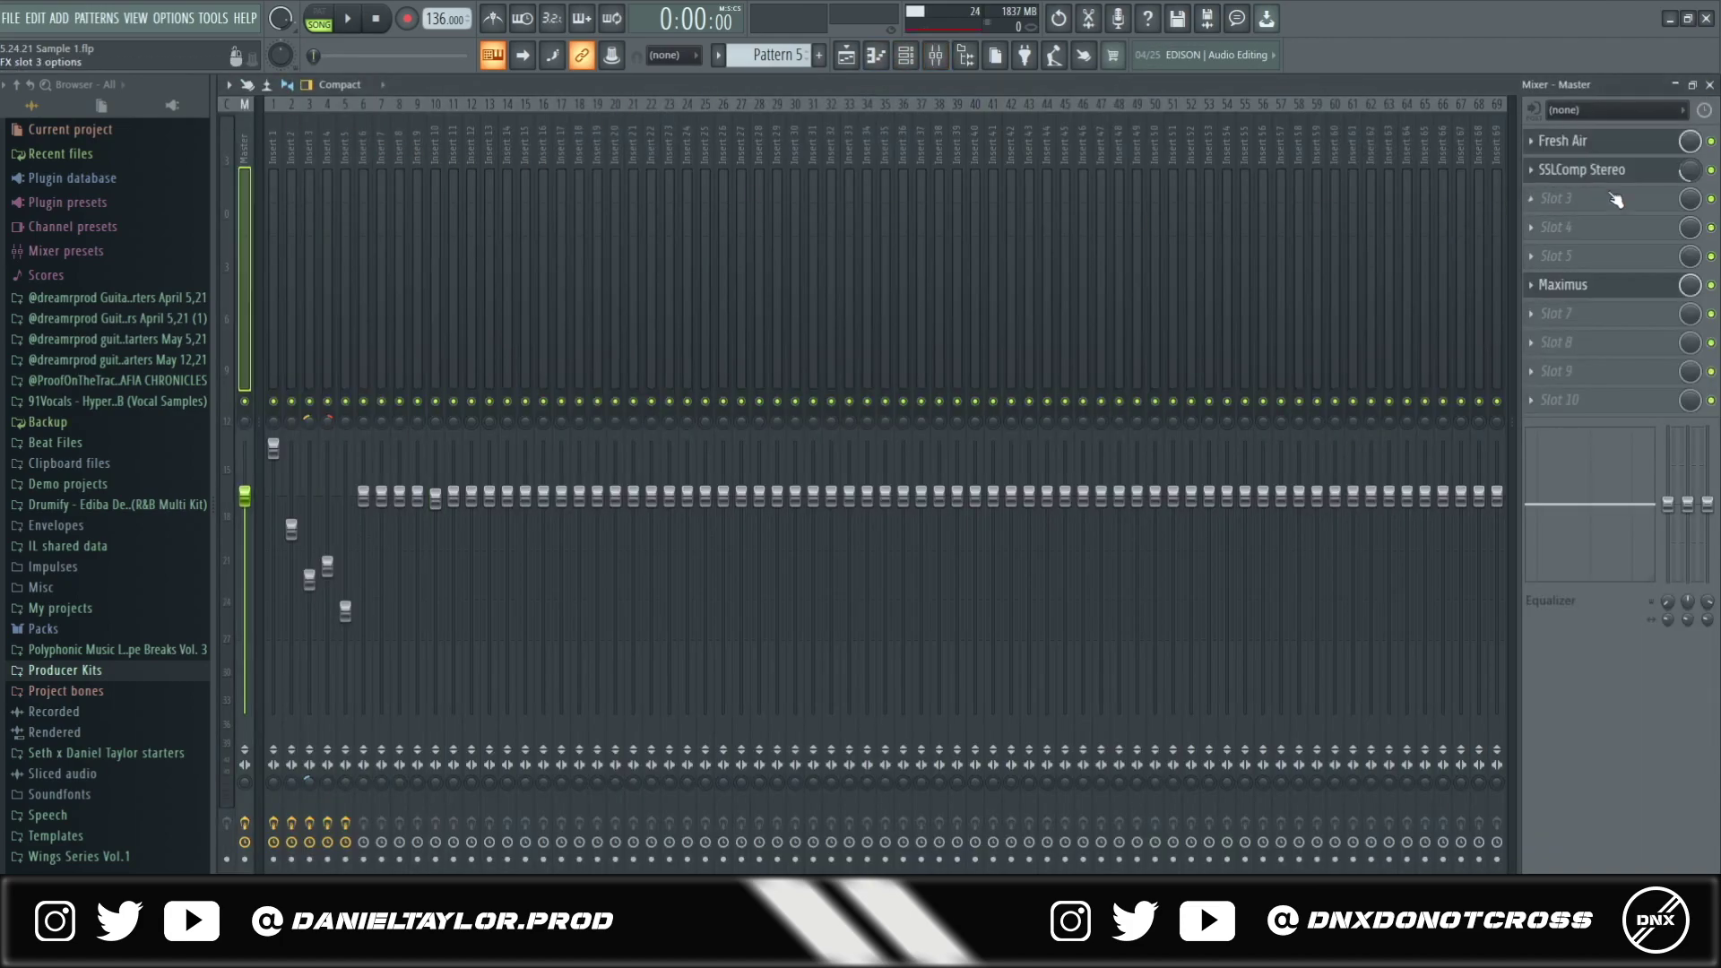
pyautogui.click(1594, 175)
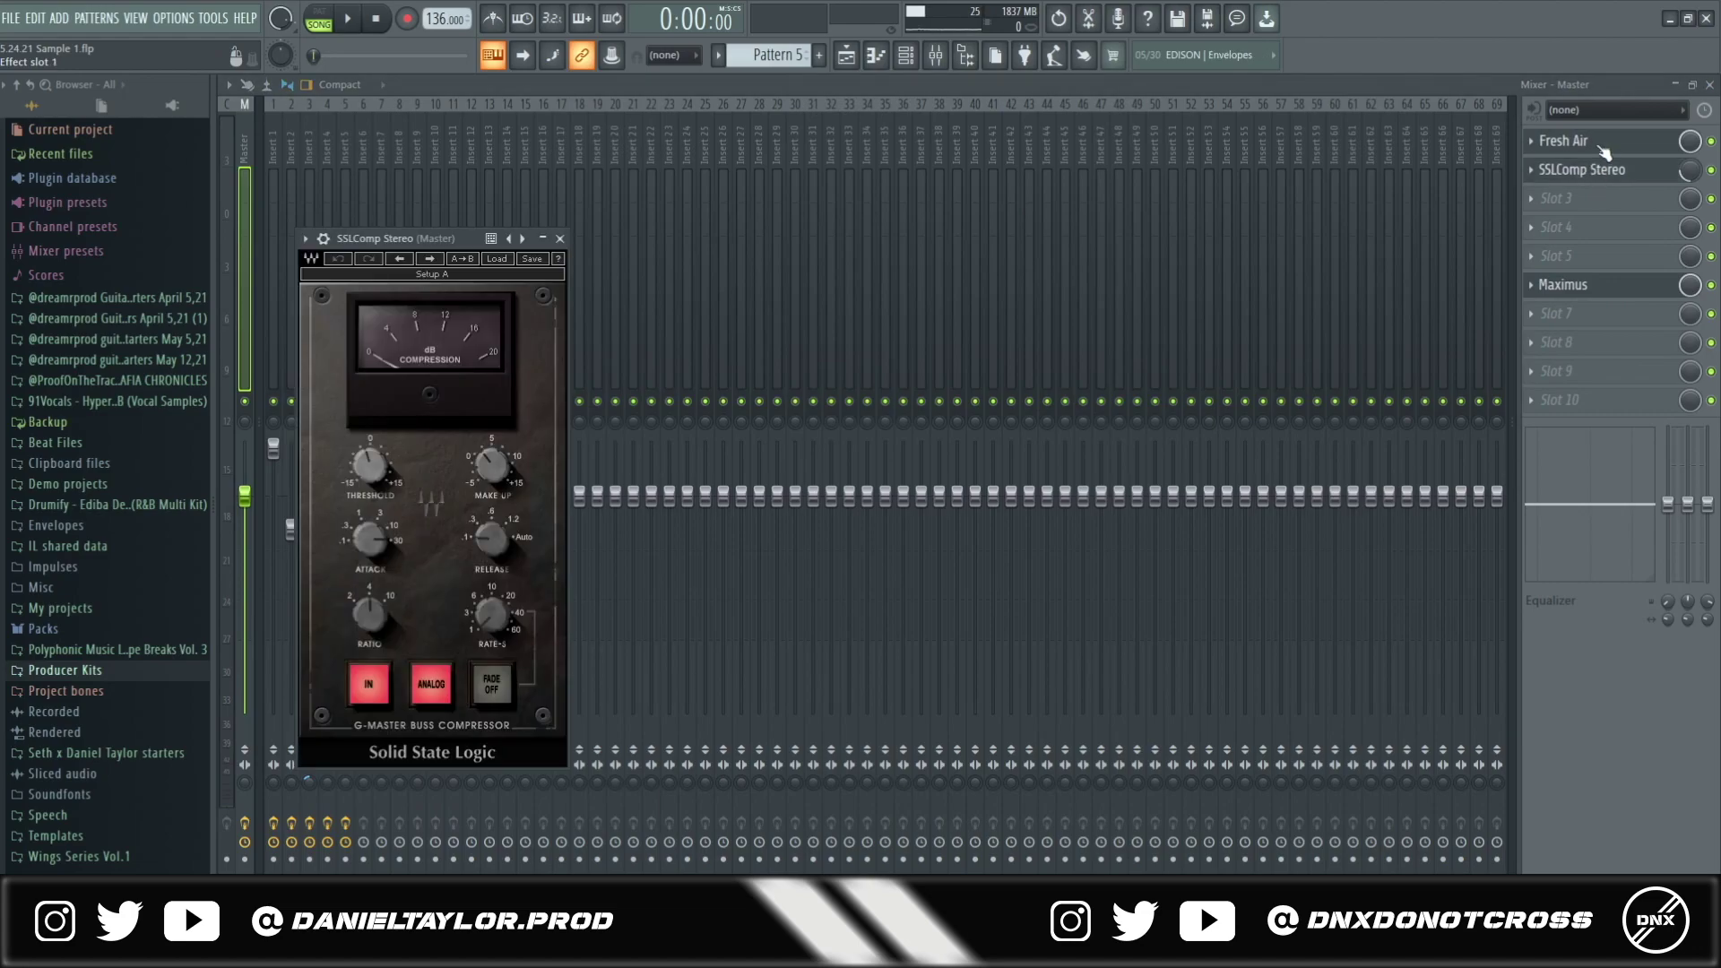
pyautogui.click(1567, 142)
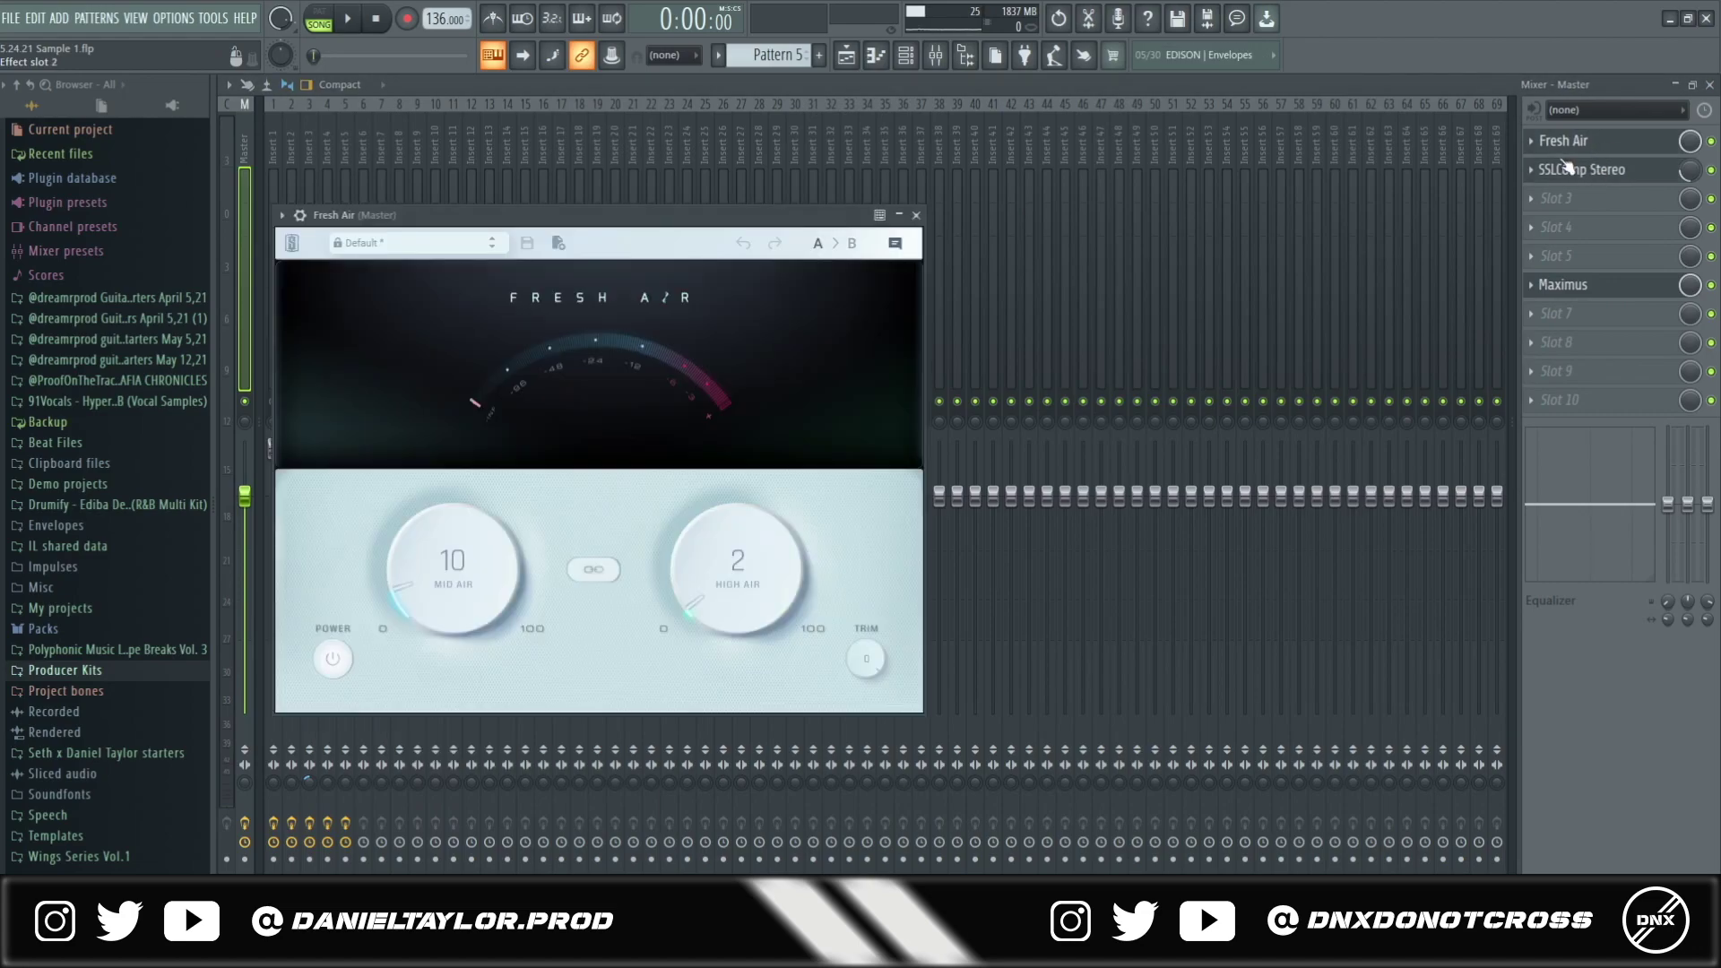
pyautogui.click(1623, 285)
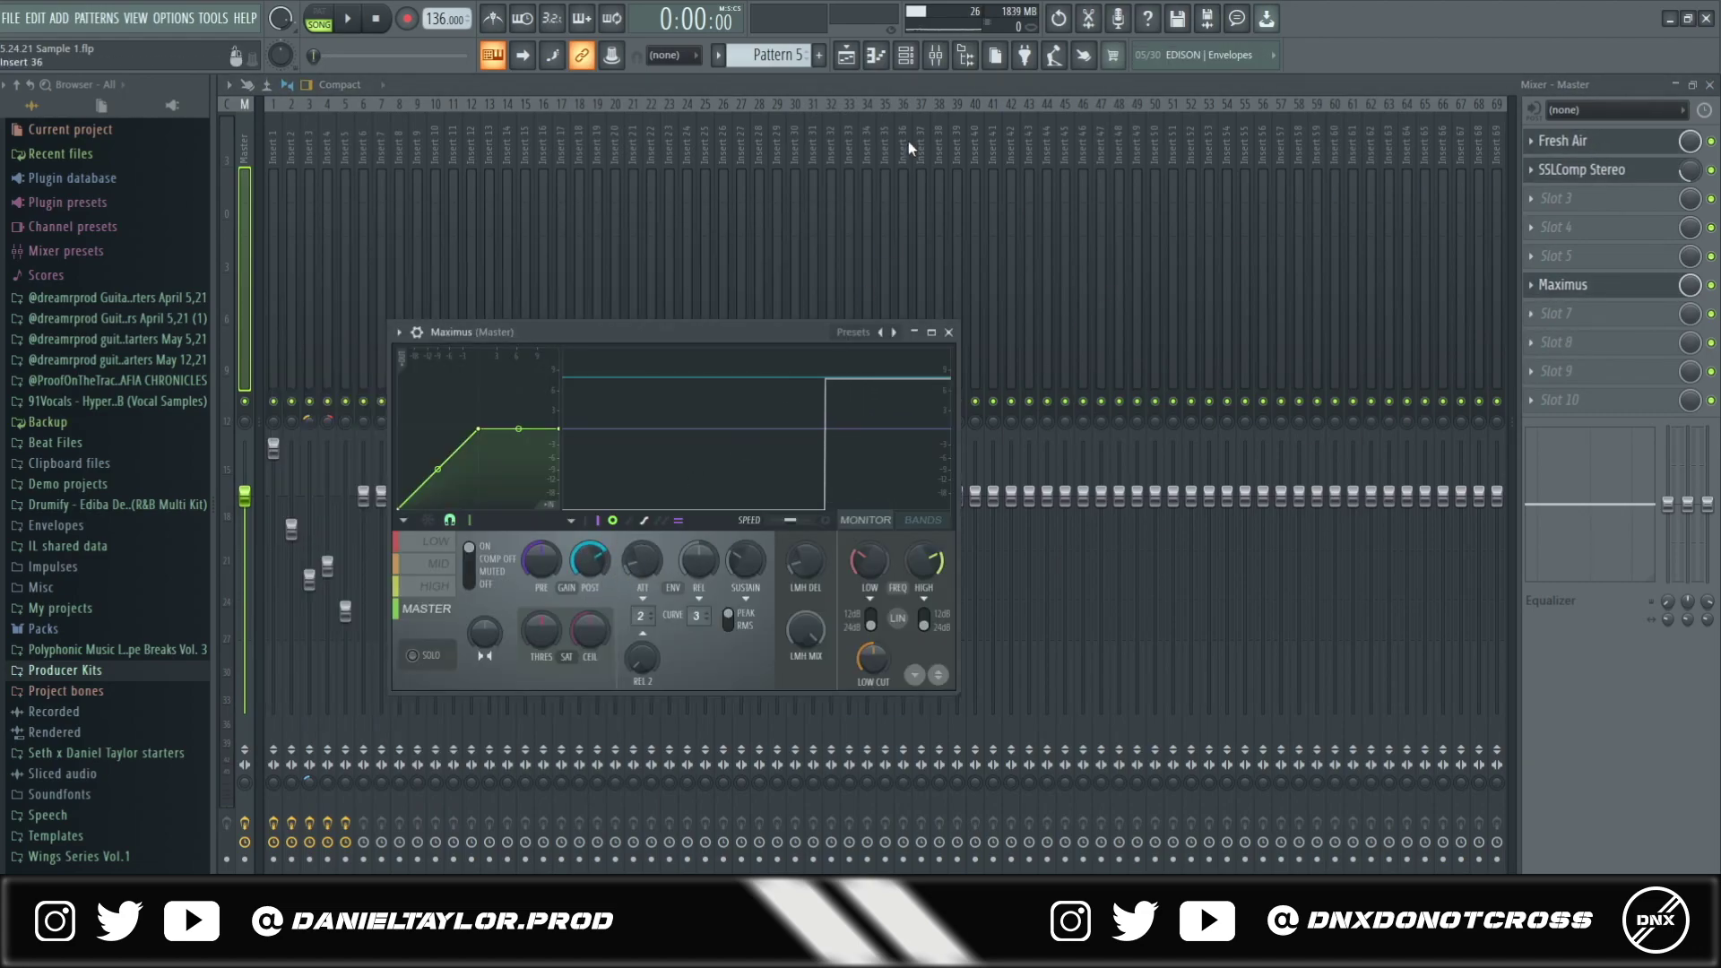
pyautogui.click(846, 54)
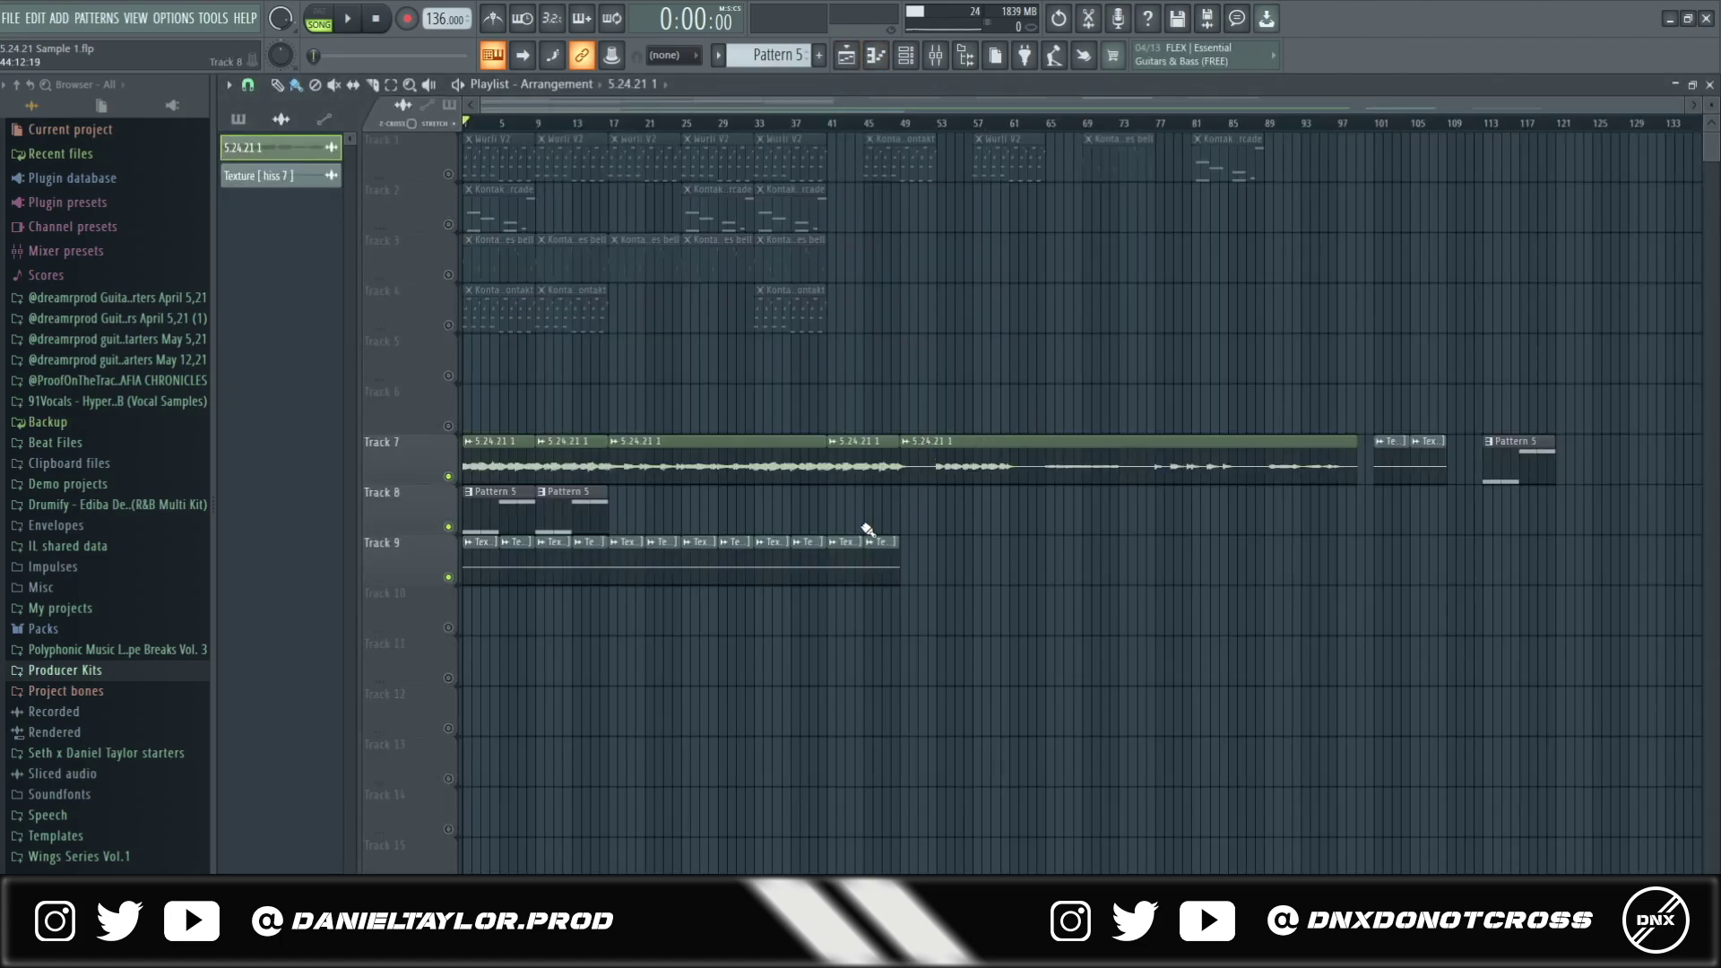